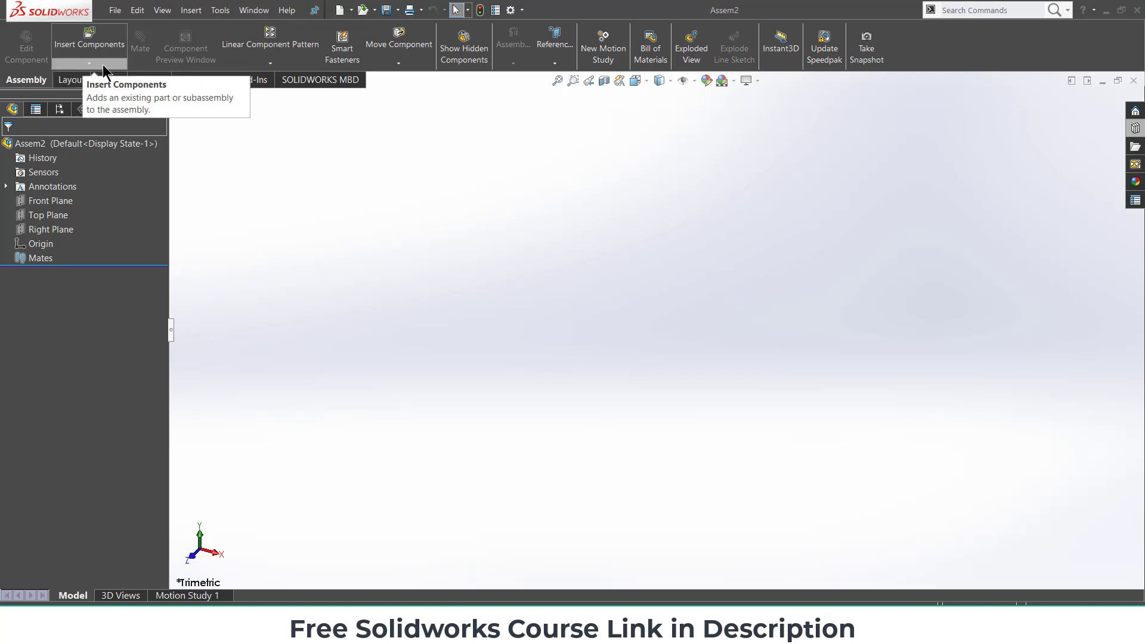
Create a new part in the assembly, placing its first sketch on the Front Plane, and view it from the front.
click(87, 66)
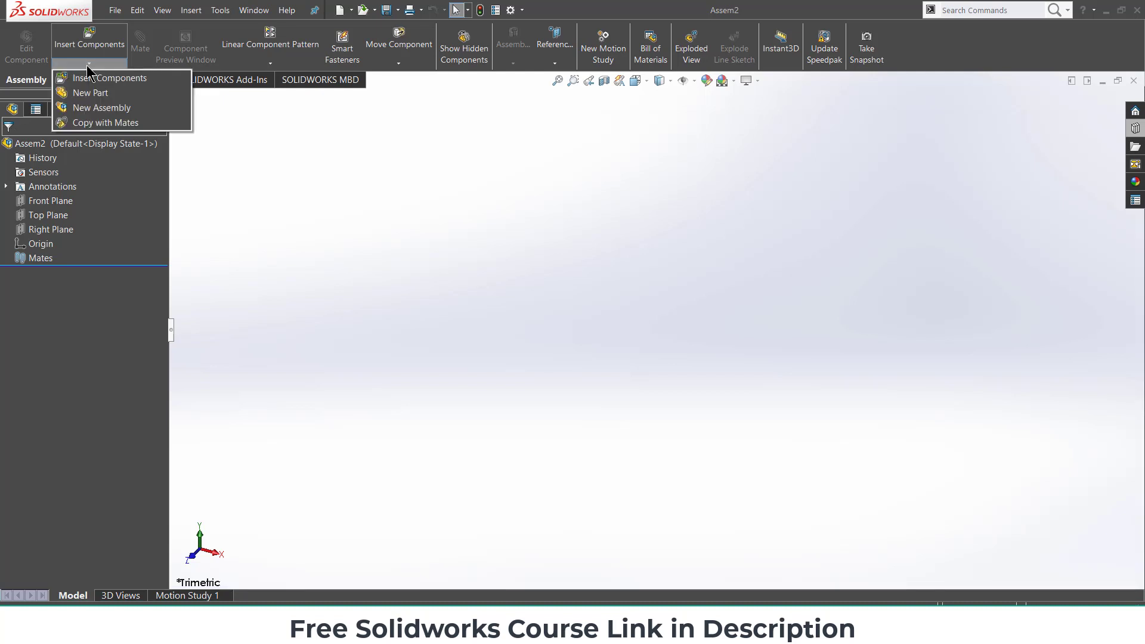
click(628, 189)
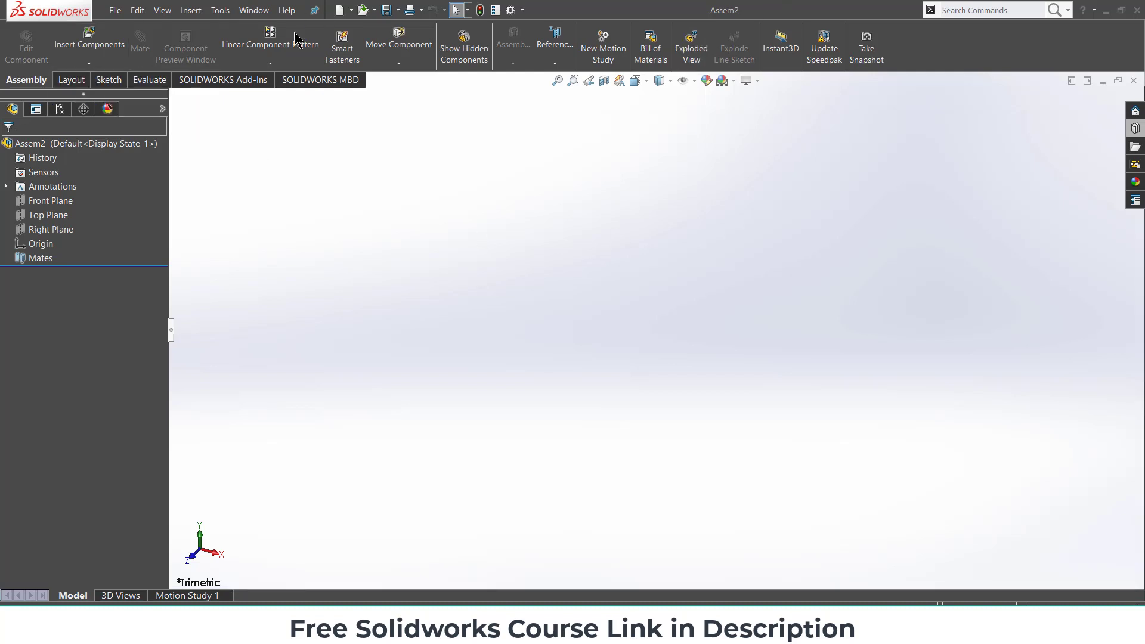
click(88, 64)
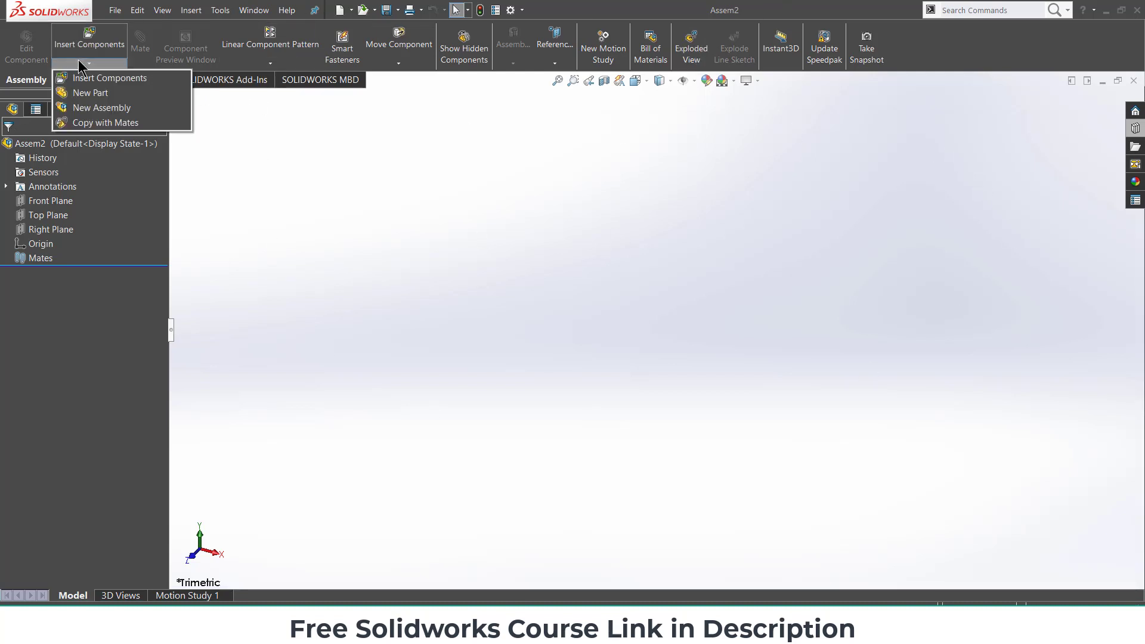
click(87, 93)
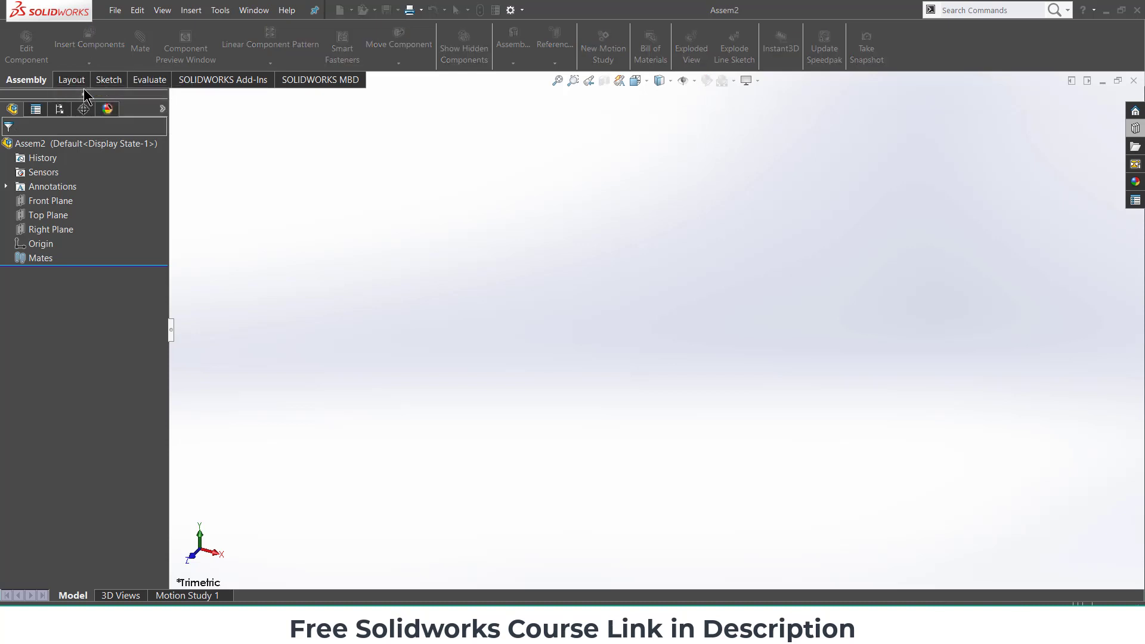
click(50, 203)
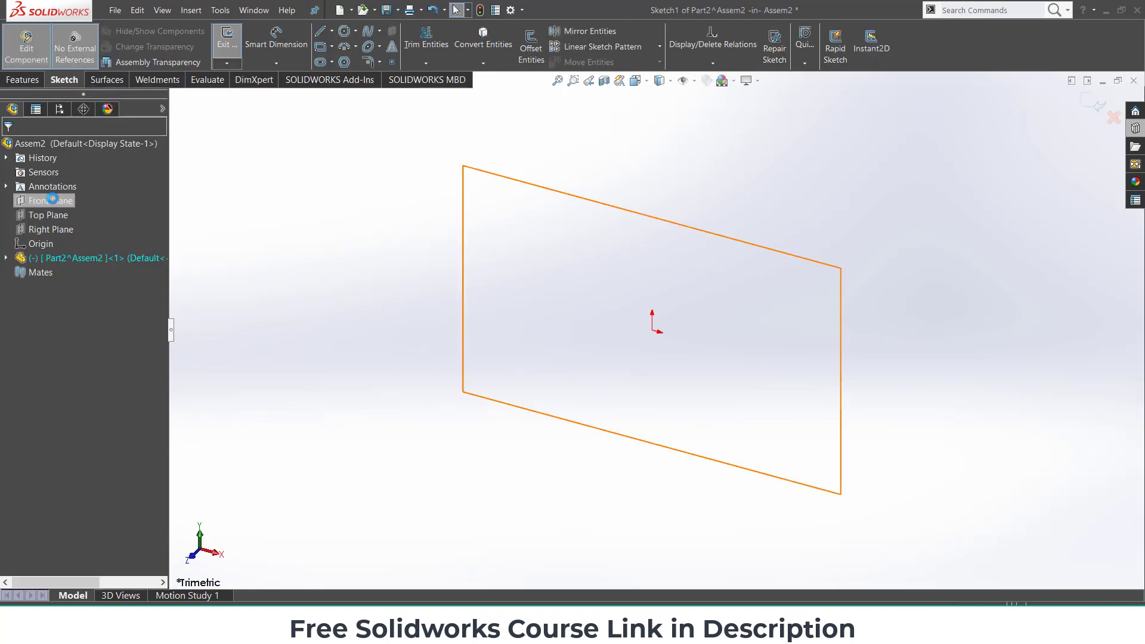
click(83, 53)
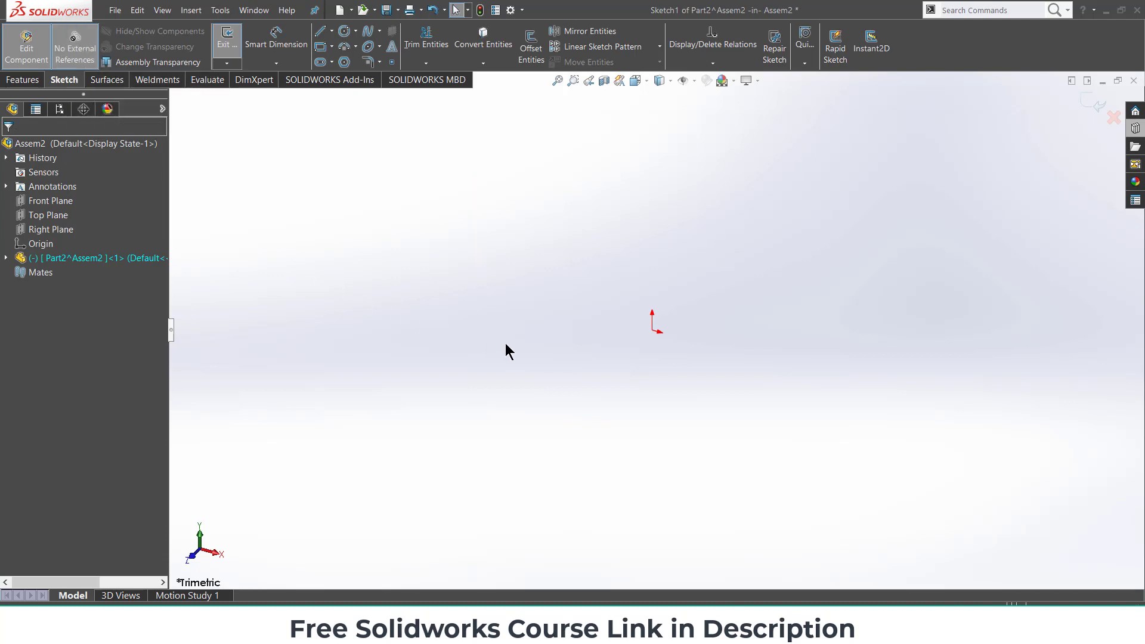
key(ctrl+1)
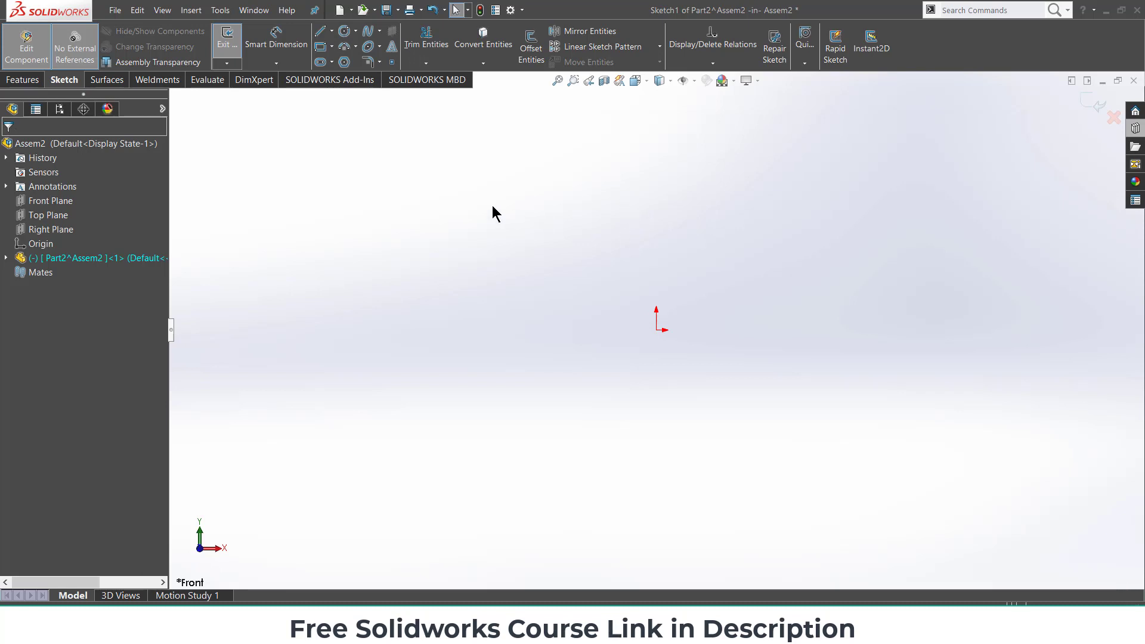
Sketch a corner rectangle about 277 mm wide and 239 mm high, starting at the origin and extending up and left.
click(321, 48)
click(656, 330)
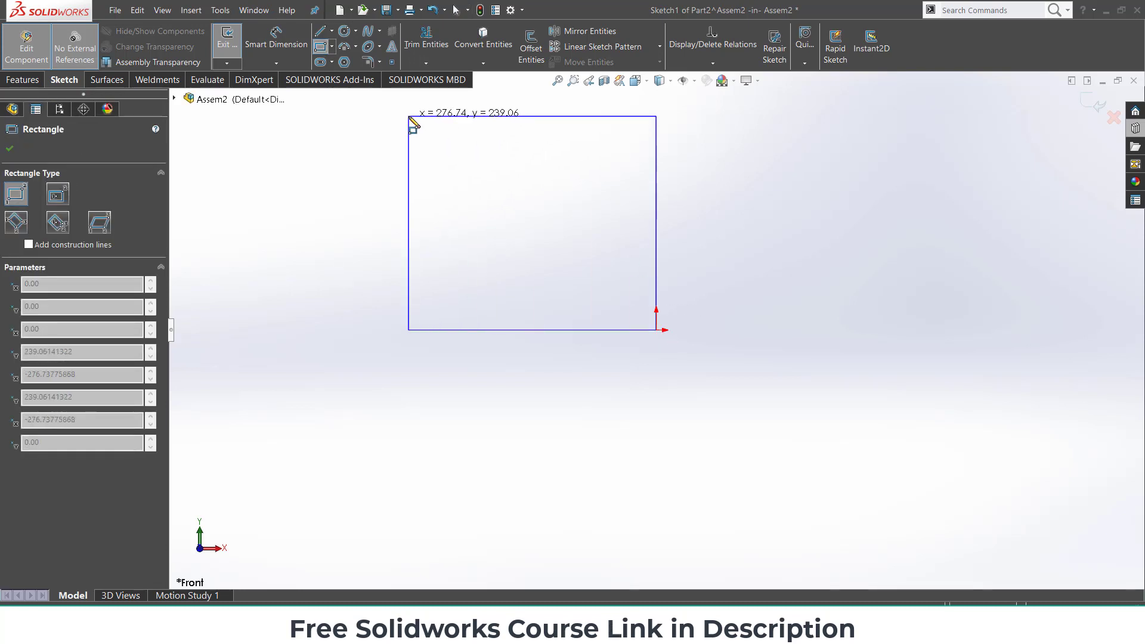
click(409, 117)
Dimension the rectangle to 400 mm wide and 400 mm high.
click(276, 39)
click(477, 117)
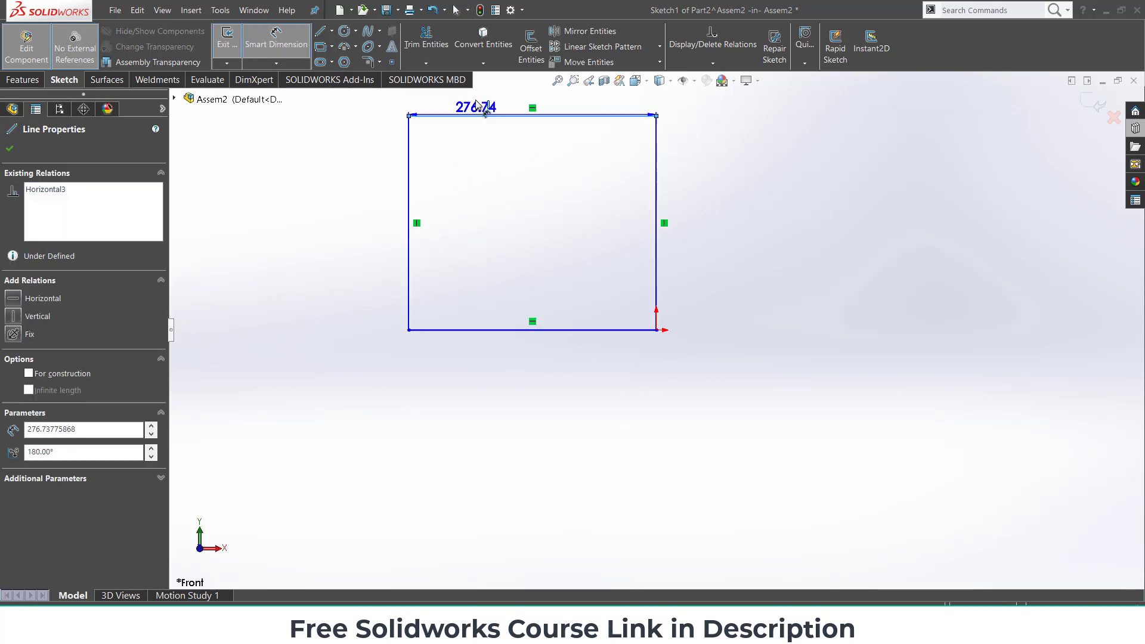
click(477, 106)
text(400)
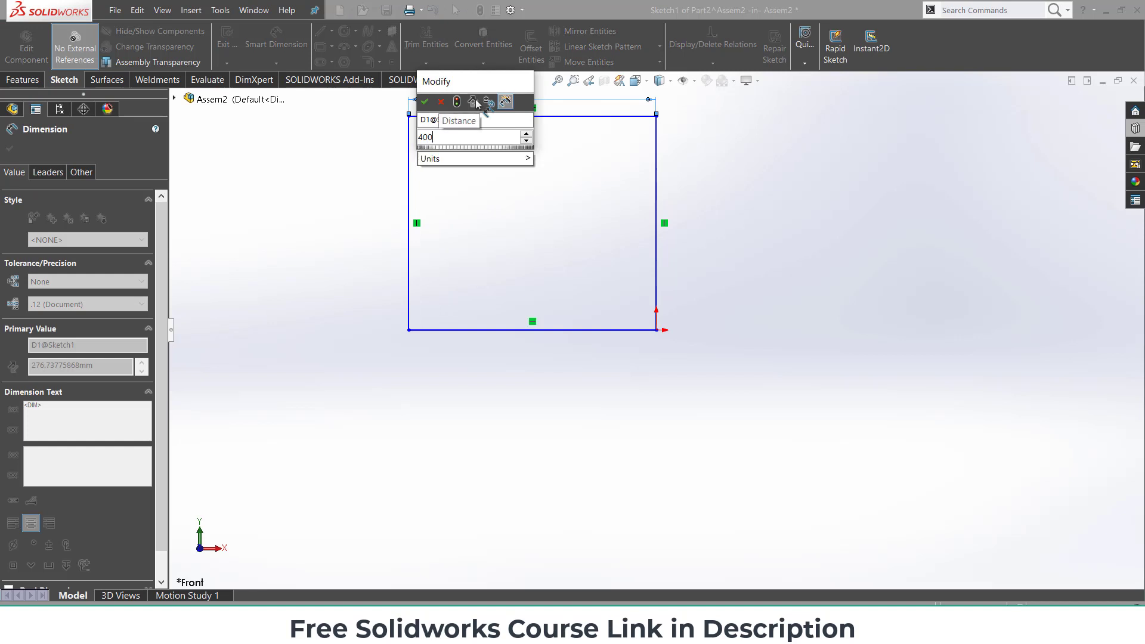
key(Return)
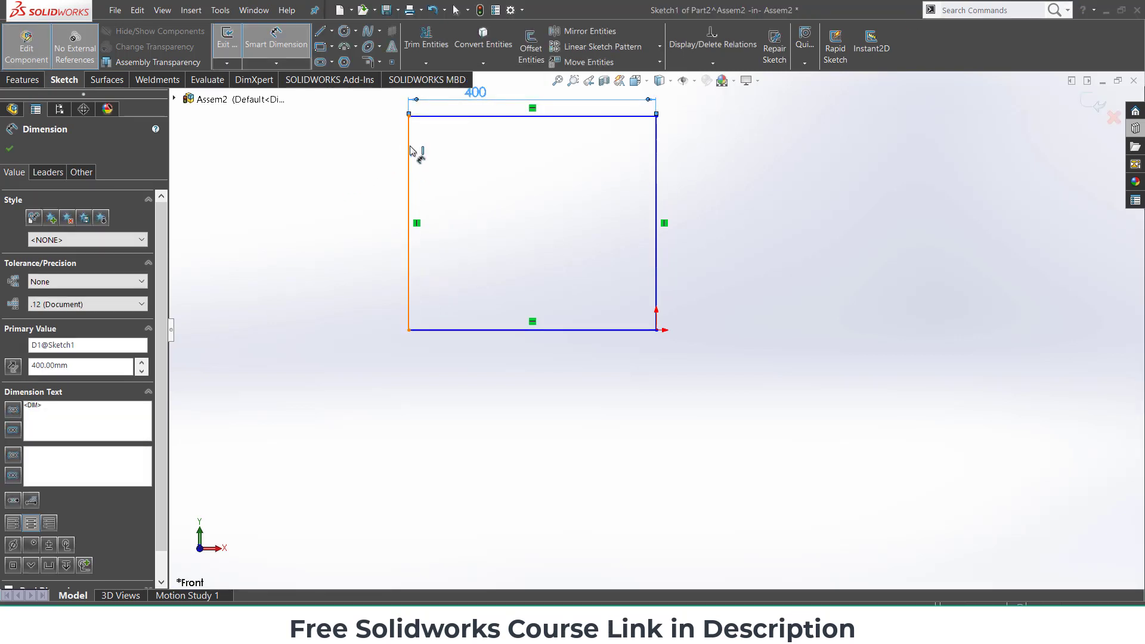
click(409, 155)
click(380, 152)
text(400)
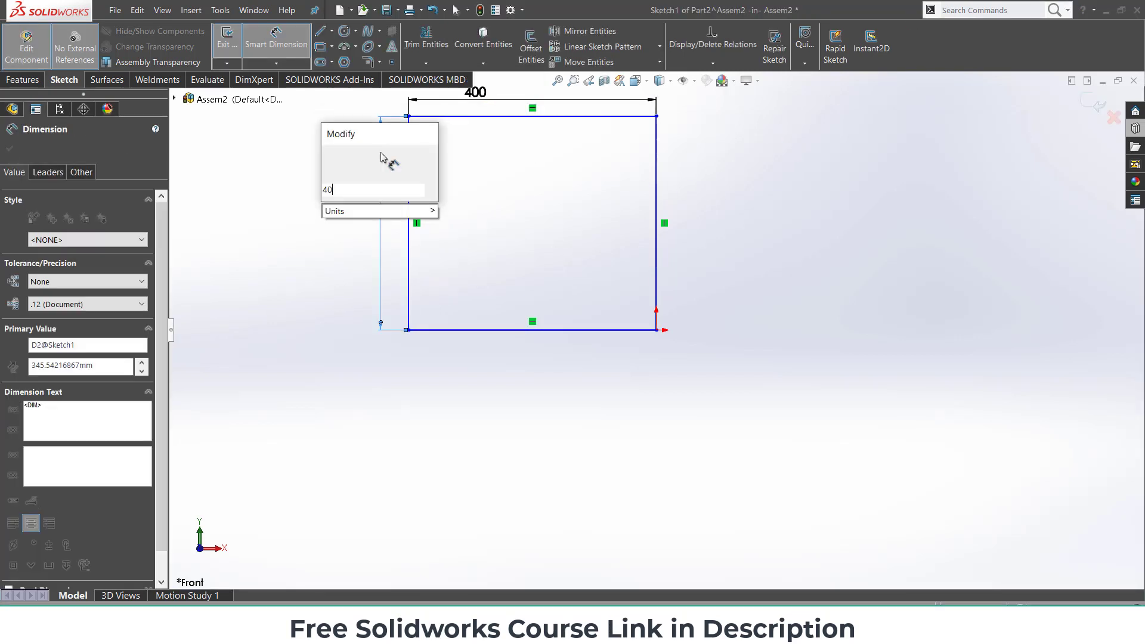
key(Return)
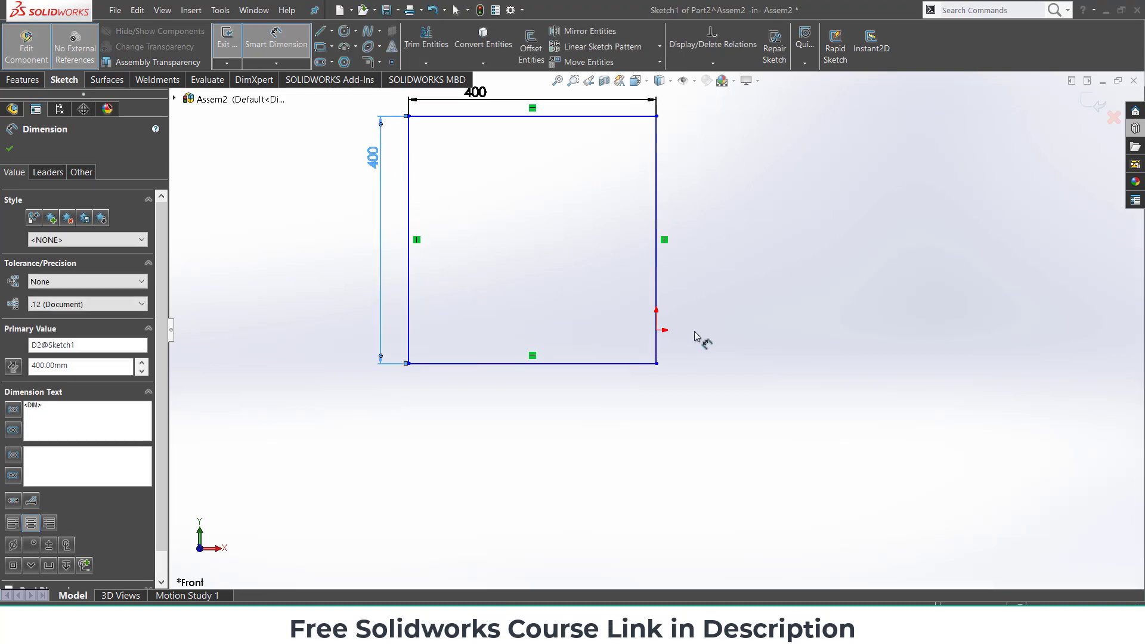
Align the rectangle's lower-right corner with the origin using a 0 mm dimension.
click(656, 363)
click(656, 331)
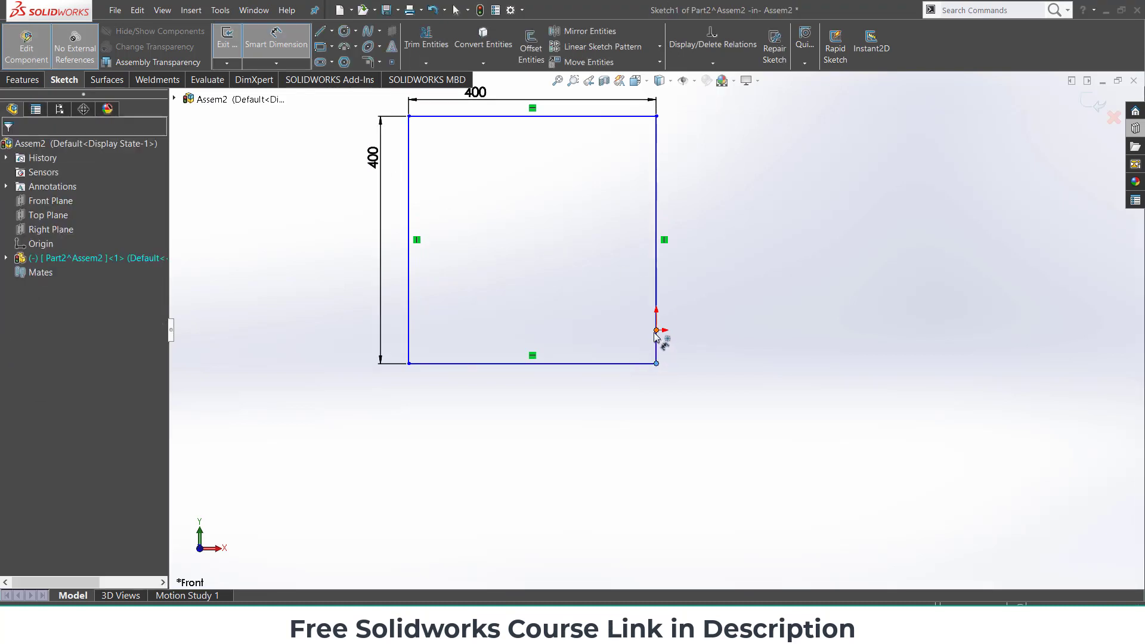
click(637, 334)
text(0)
key(Return)
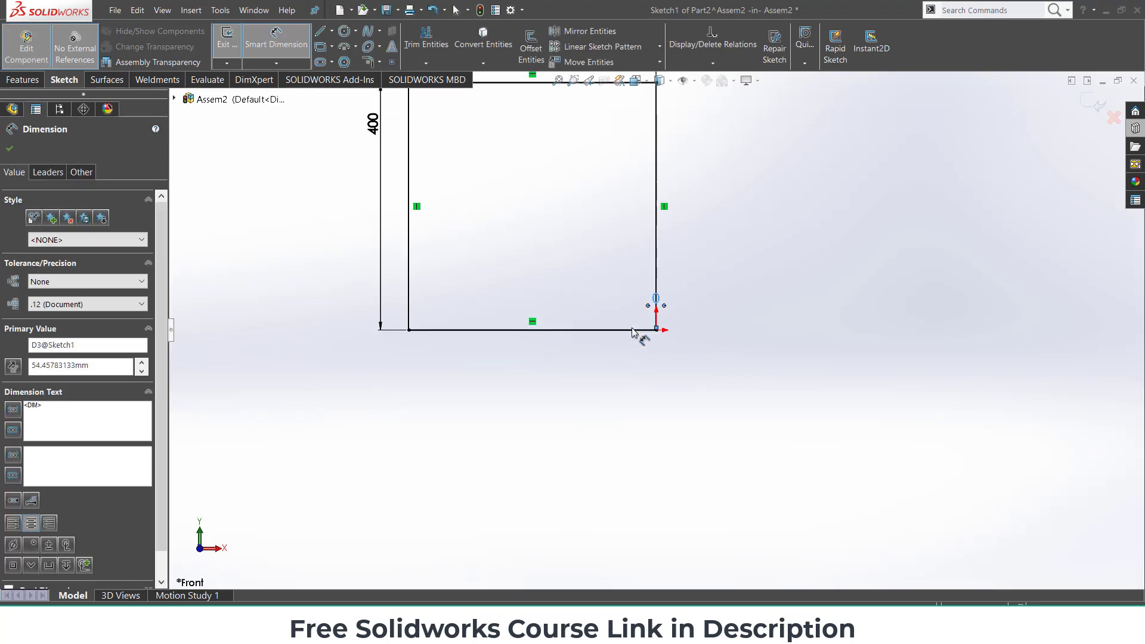
Draw a circle about 21.6 mm in diameter inside the rectangle, near its lower-left corner.
scroll(611, 226, up, 3)
scroll(545, 212, down, 3)
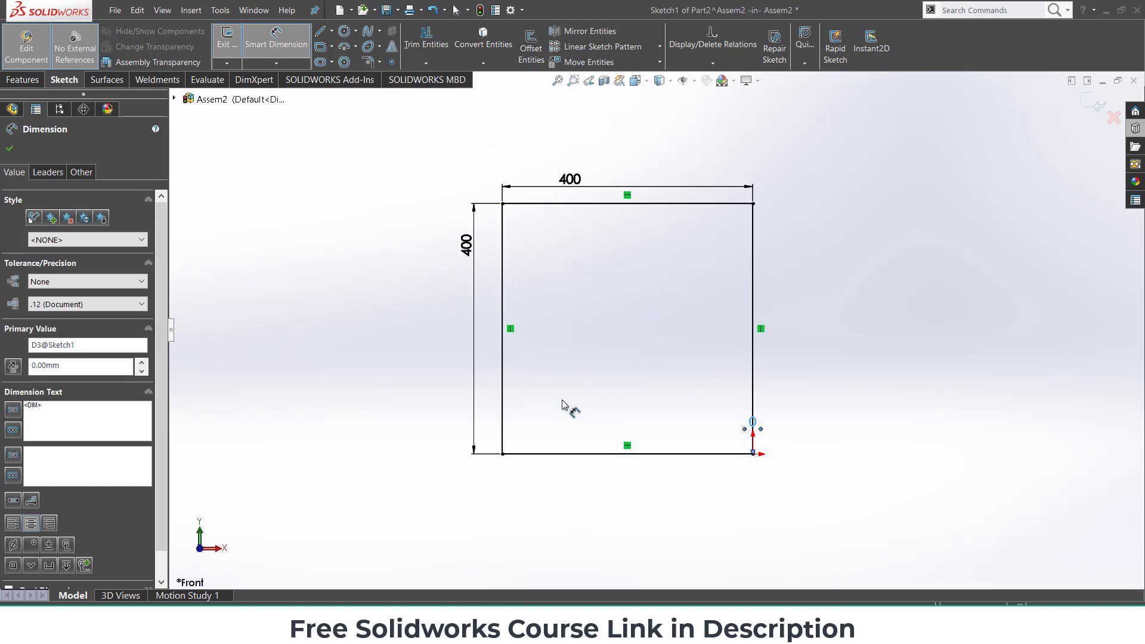
click(344, 31)
scroll(557, 429, down, 1)
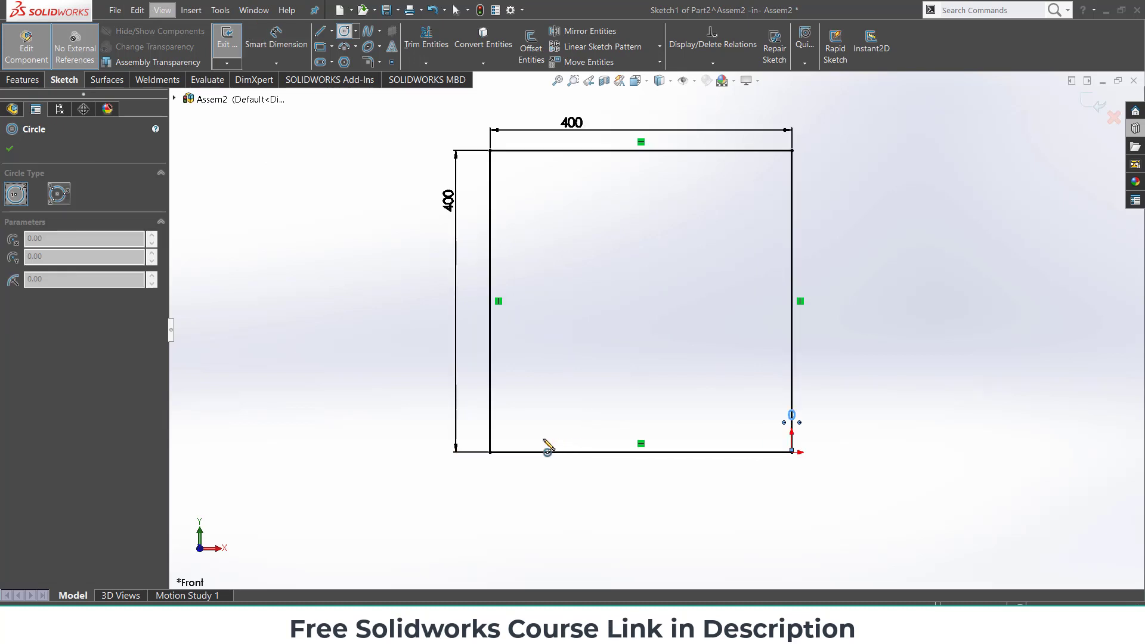
scroll(547, 446, down, 2)
click(488, 427)
click(501, 427)
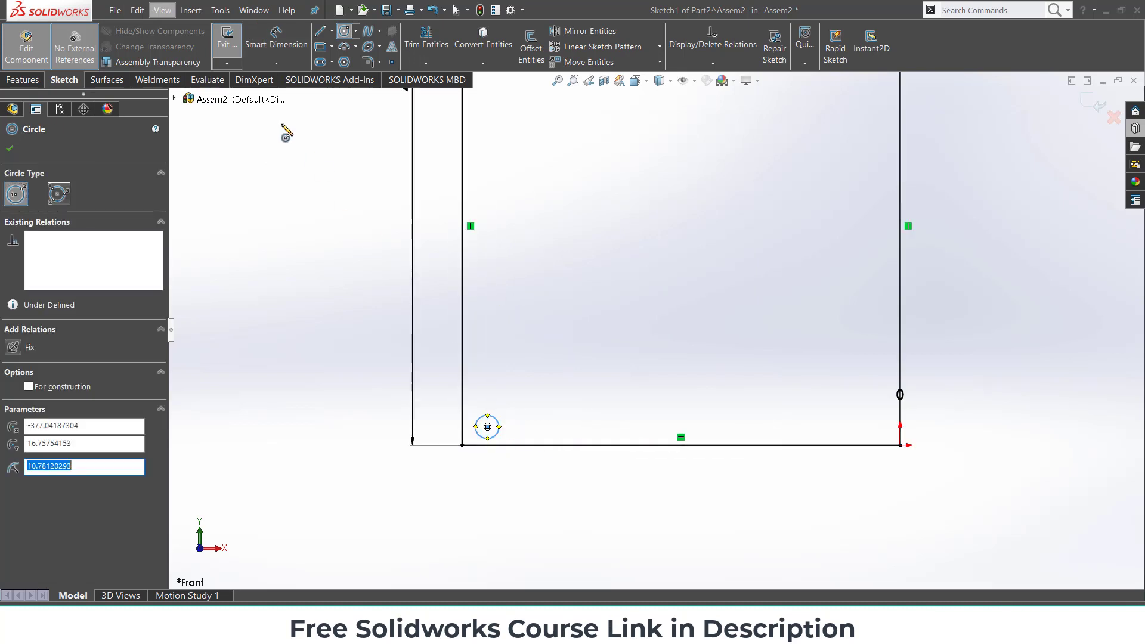
Set the circle's diameter to 10 mm.
click(276, 37)
click(500, 427)
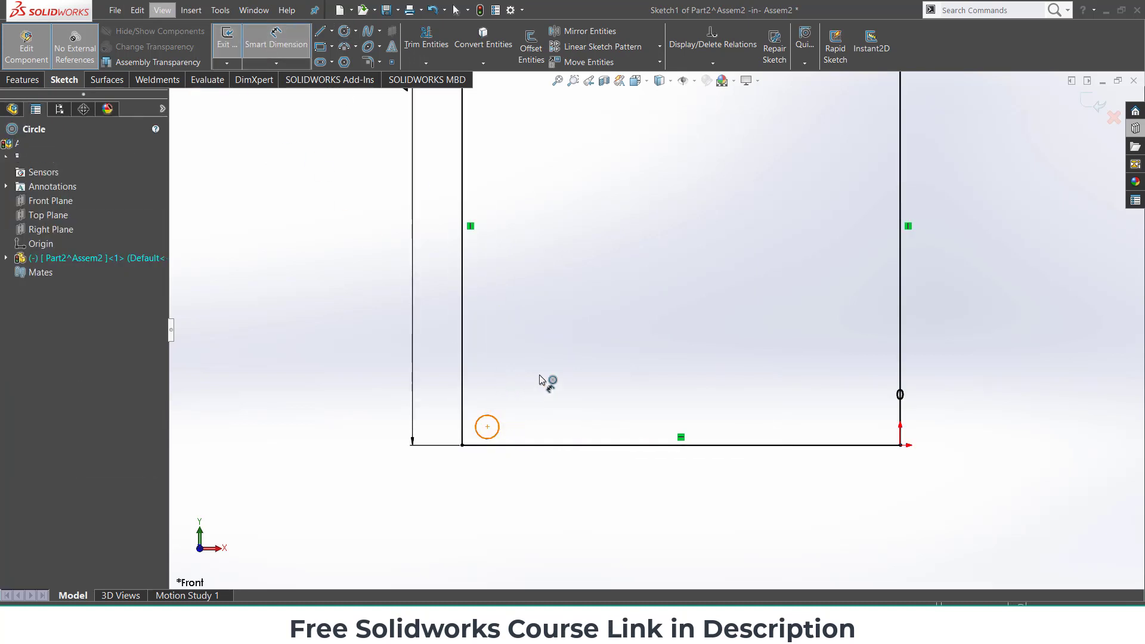
click(539, 375)
text(10)
key(Return)
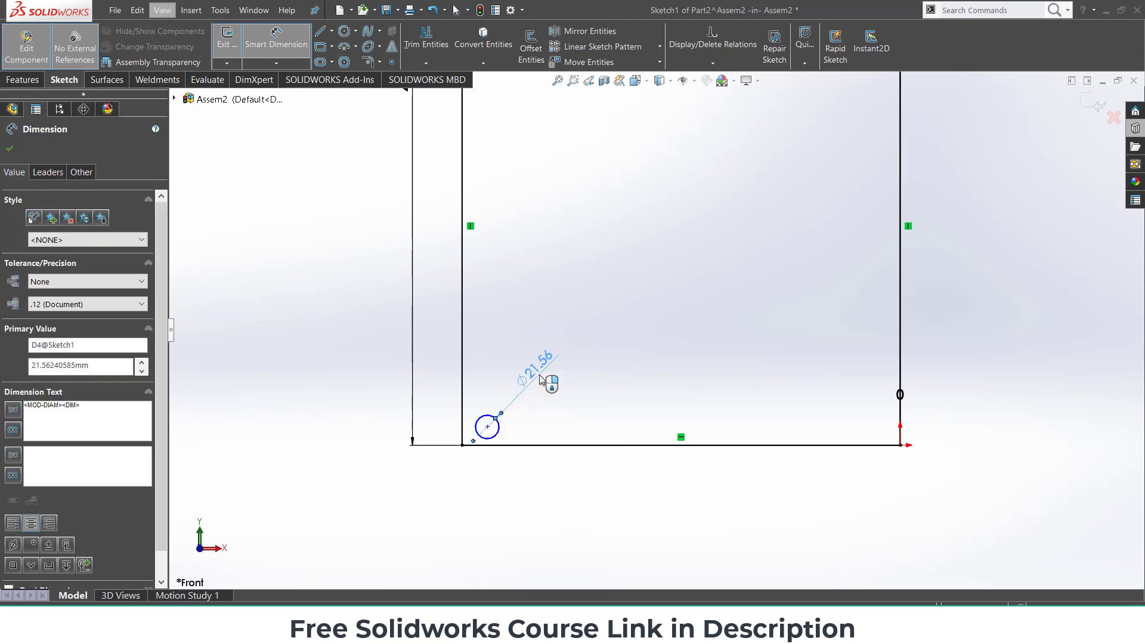
Locate the circle's centre 20 mm from the rectangle's bottom edge and 20 mm from its left edge.
scroll(561, 443, down, 2)
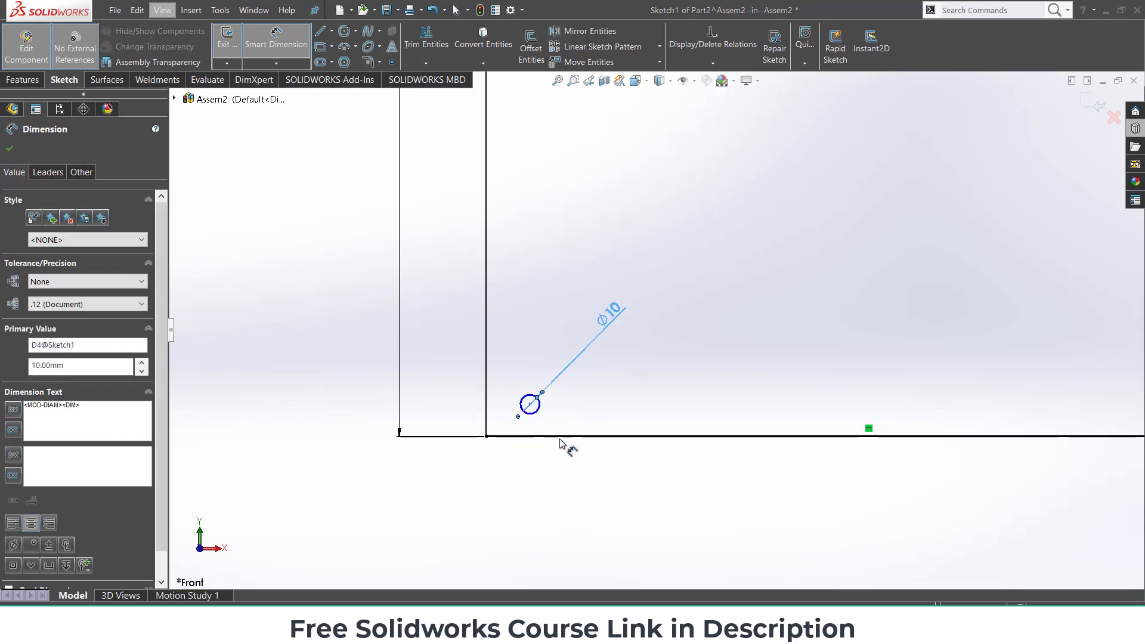
click(527, 412)
click(529, 405)
click(599, 404)
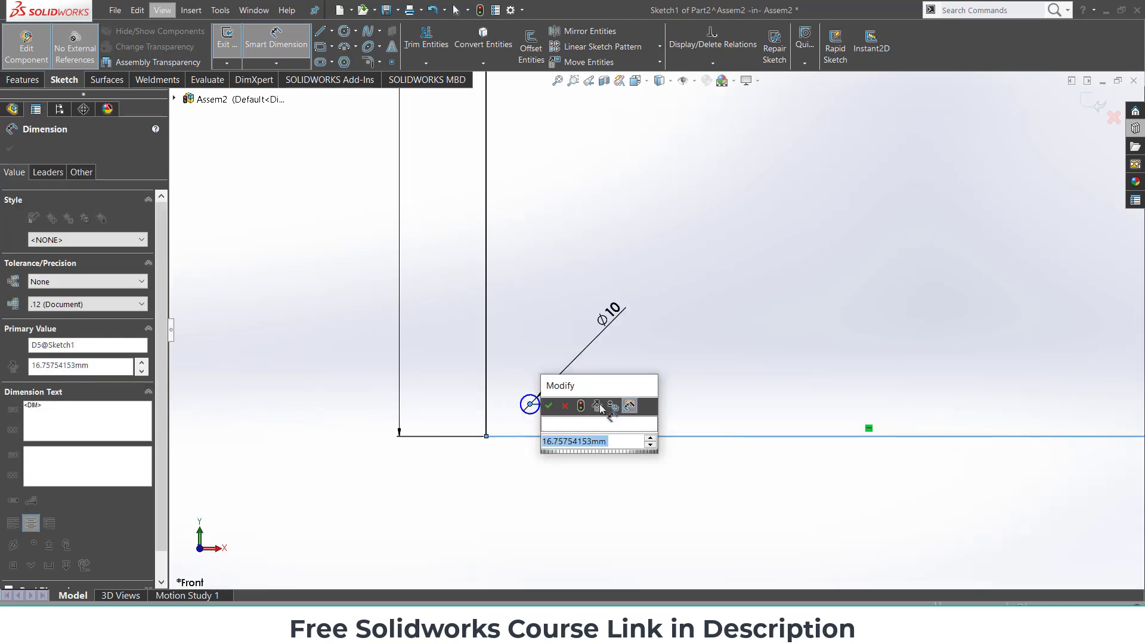
text(20)
key(Return)
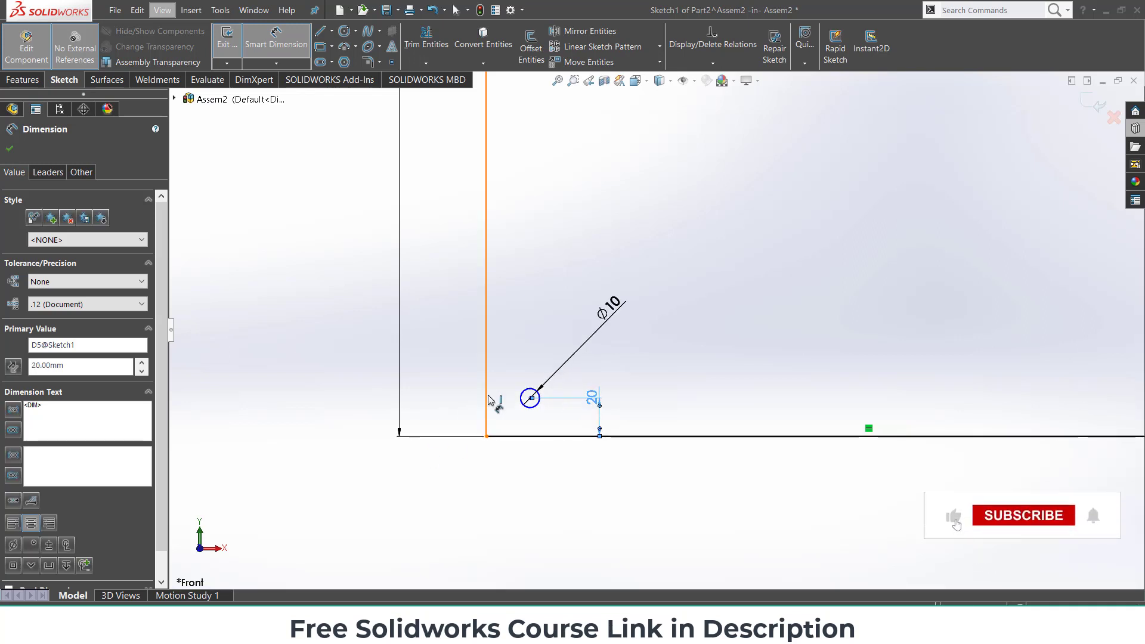
click(487, 400)
click(530, 398)
click(528, 351)
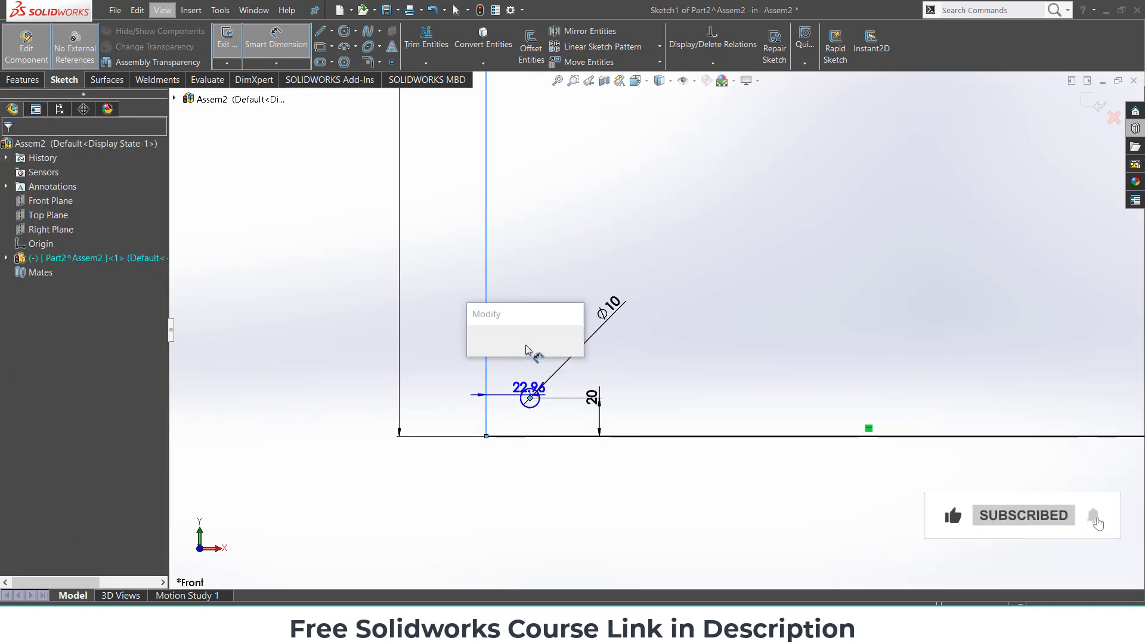
text(20)
key(Return)
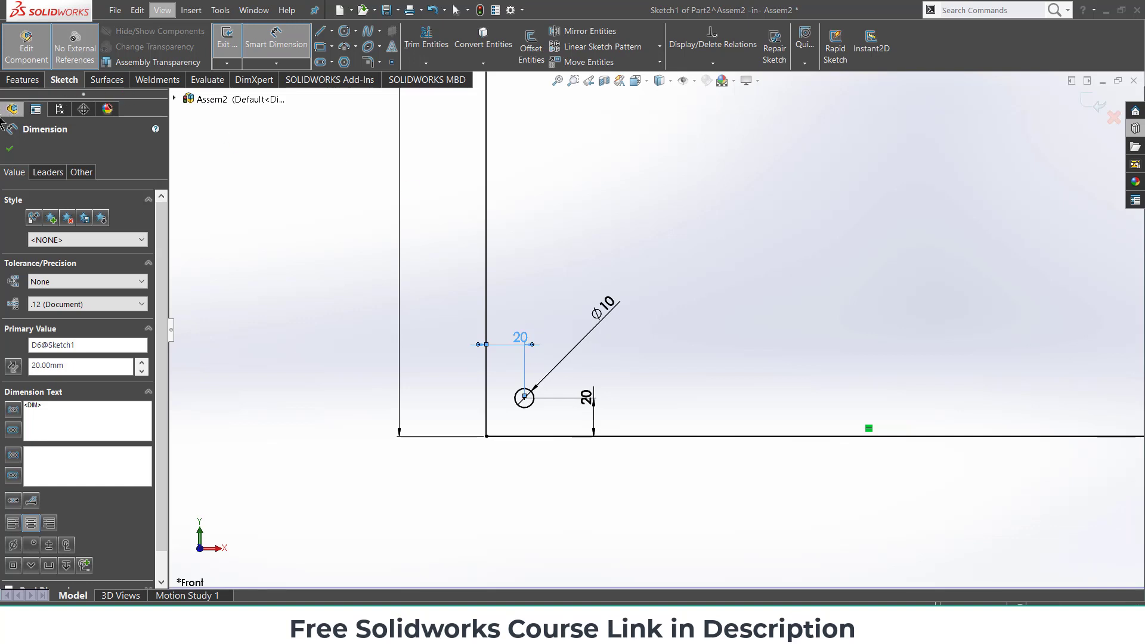
Extrude the sketch 10 mm with a Blind end condition and finish editing the part to return to the assembly.
click(22, 79)
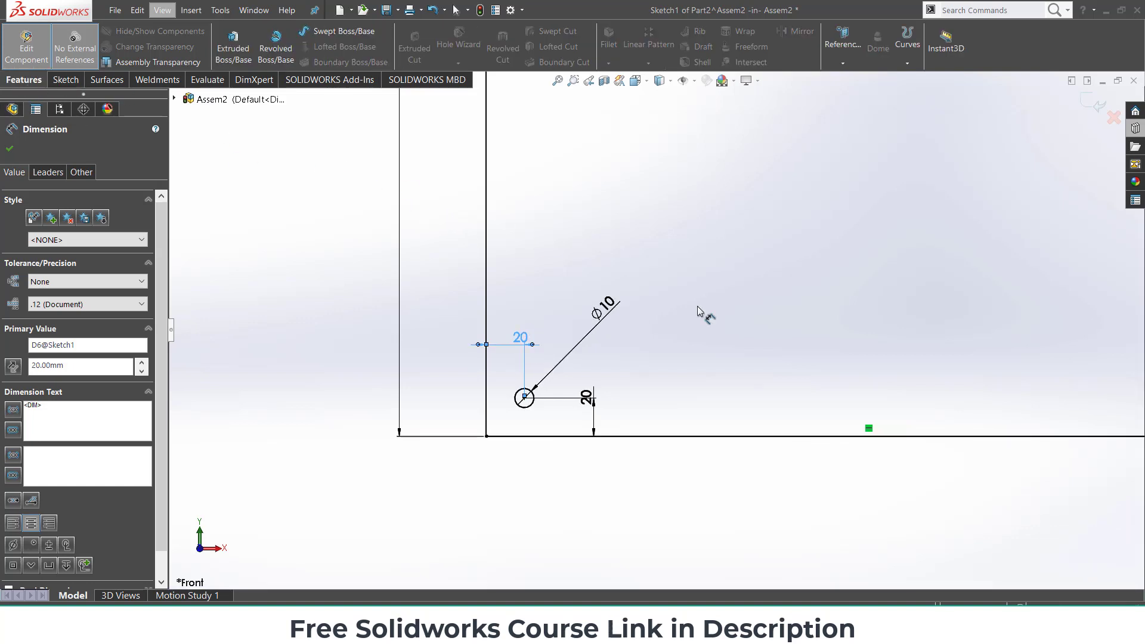
scroll(686, 319, up, 3)
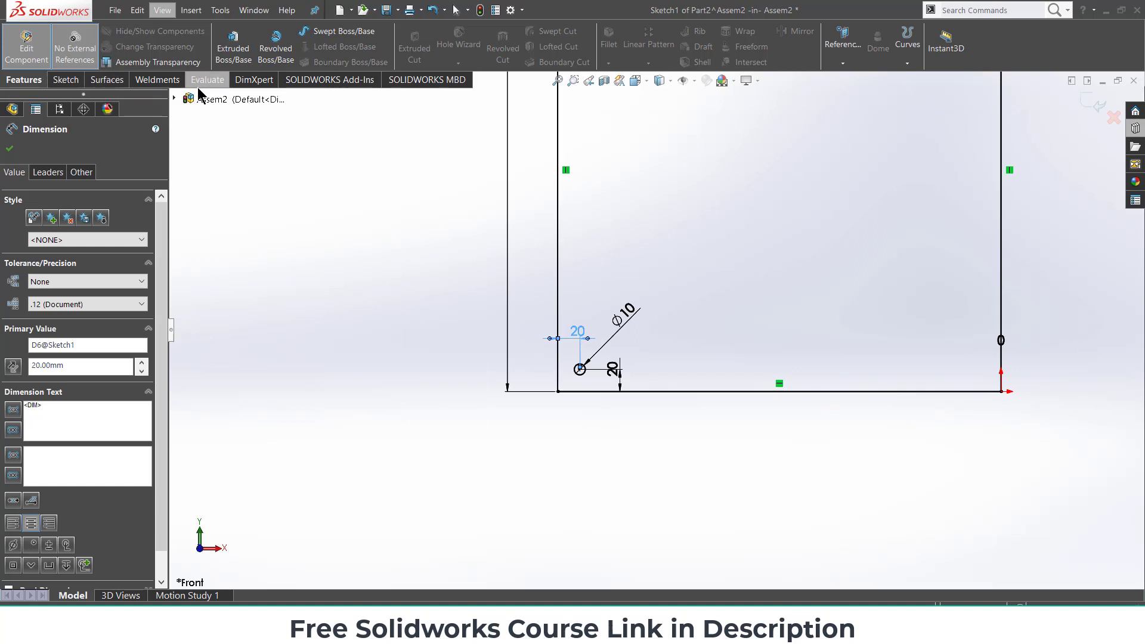
click(232, 42)
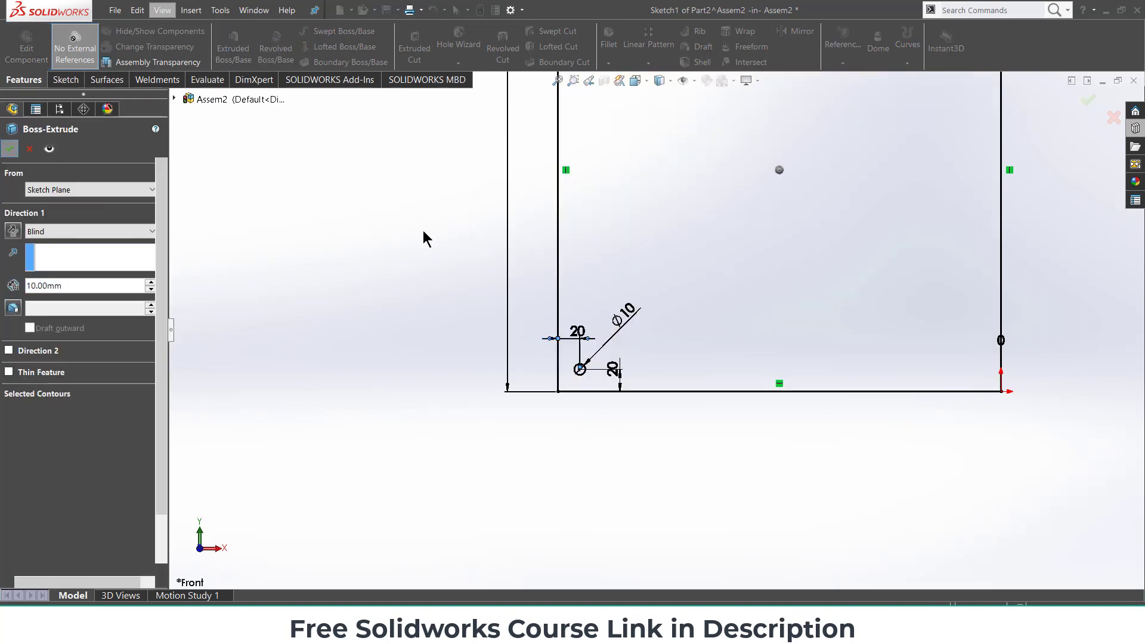
middle_drag(701, 238, 680, 270)
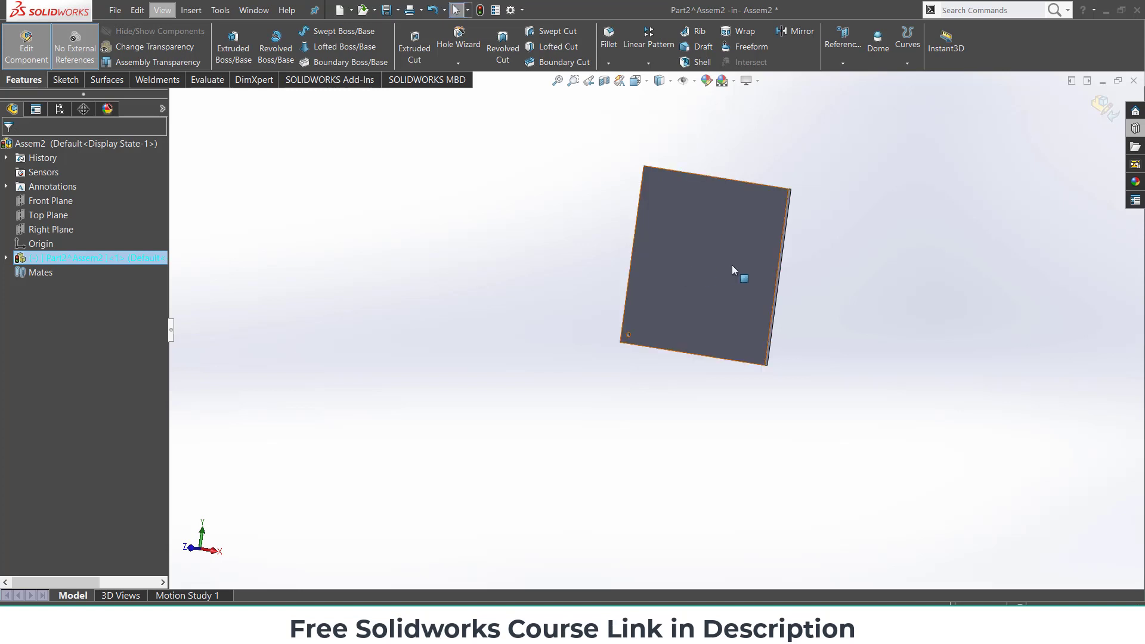
click(740, 203)
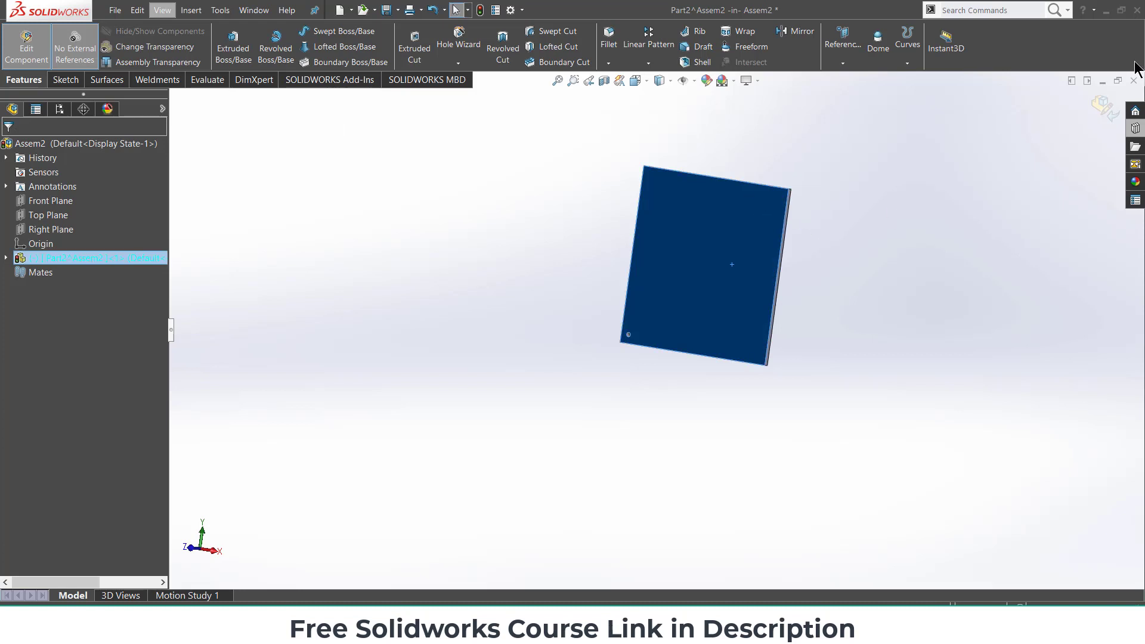
click(1106, 107)
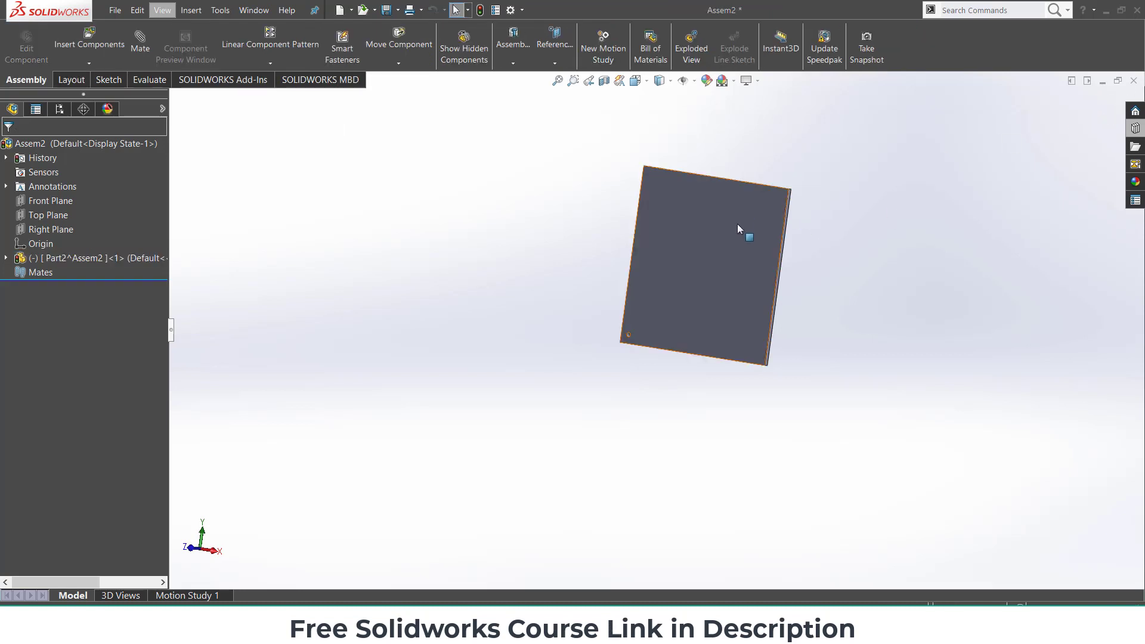
Place a copy of the plate beside the first and rotate it freely so its hole lies at the lower-right corner.
ctrl+drag(736, 235, 910, 288)
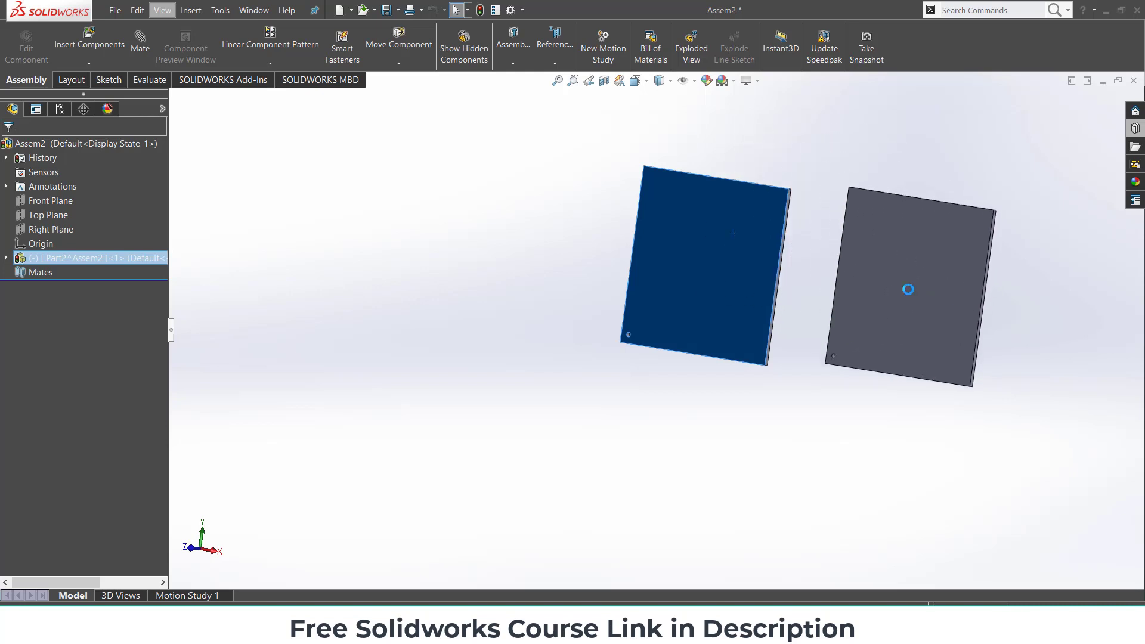
click(408, 64)
click(420, 94)
drag(883, 265, 1028, 335)
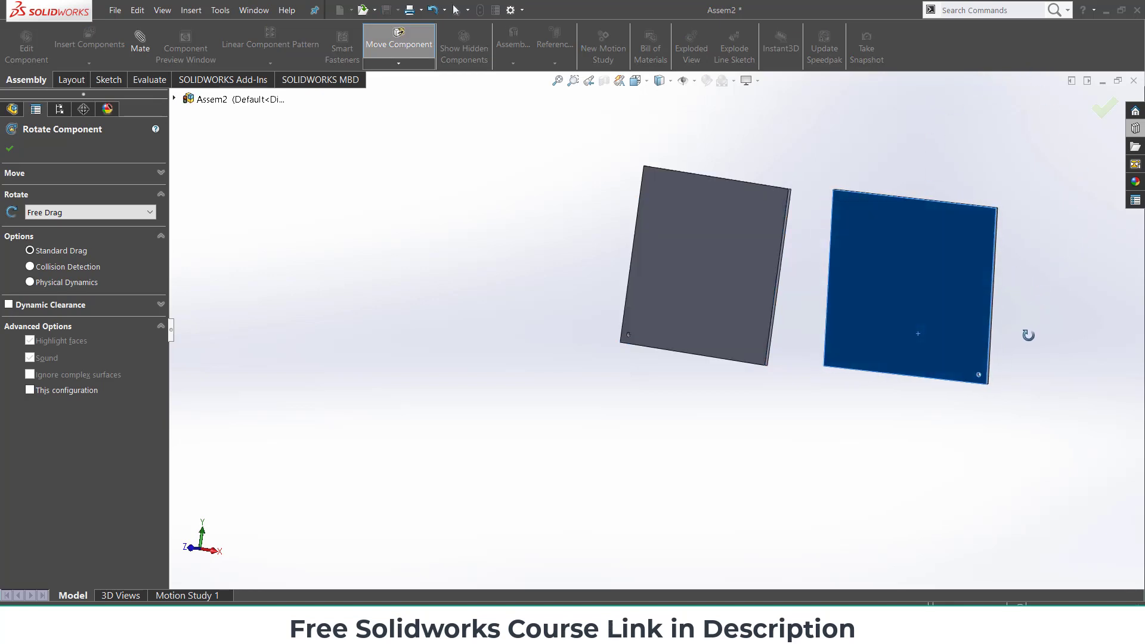
key(Escape)
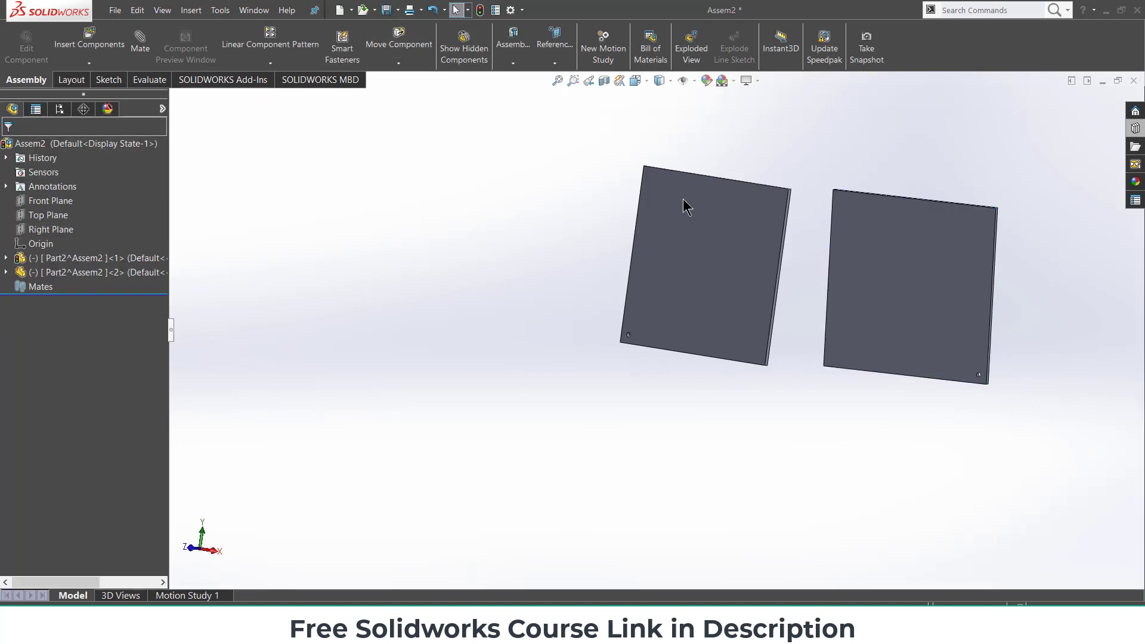
Create a reference plane offset 10 mm from the assembly's Front Plane.
click(60, 203)
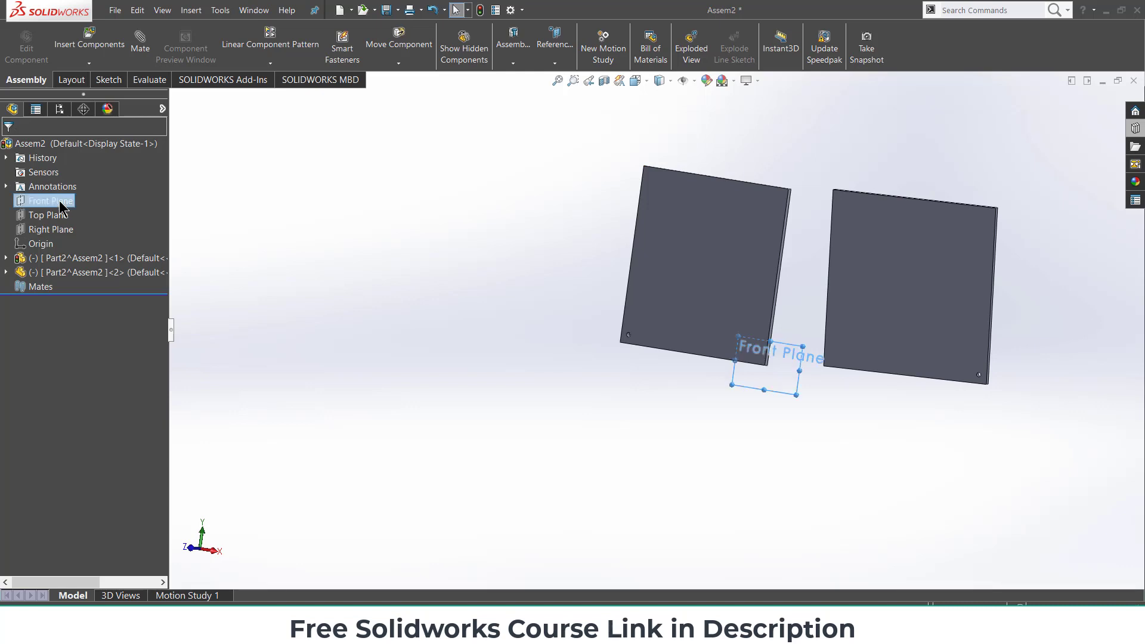
click(556, 45)
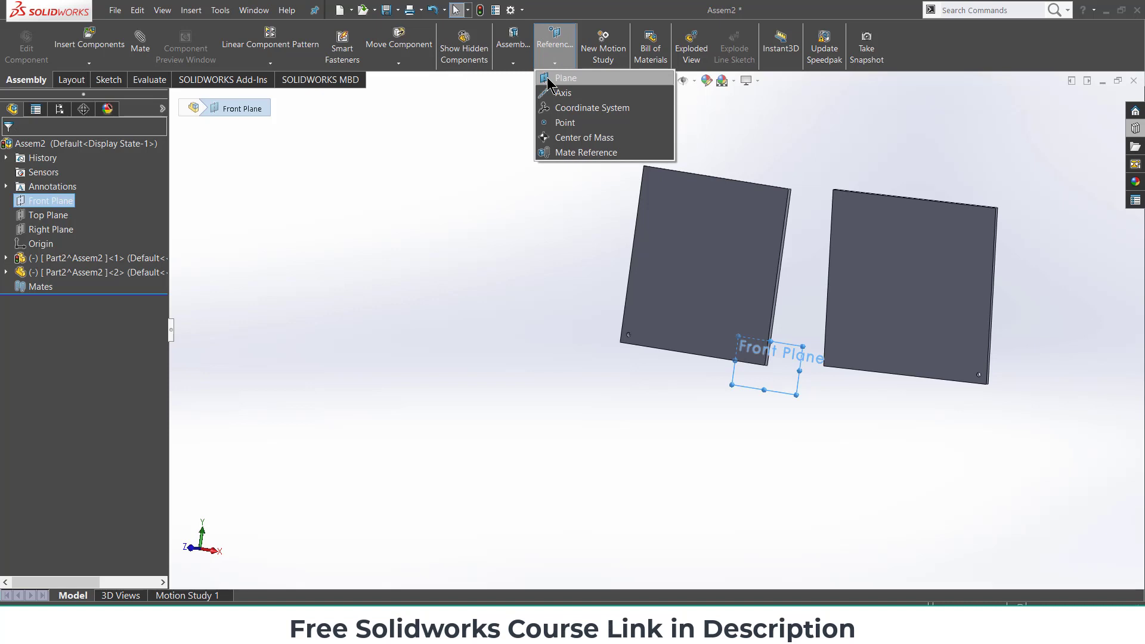
click(561, 78)
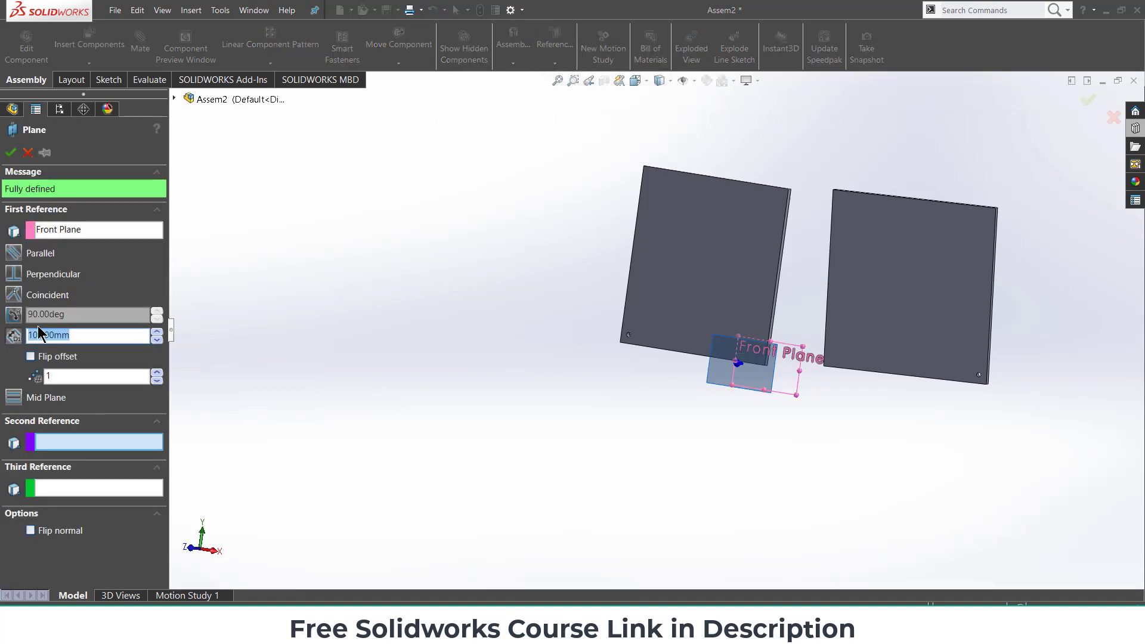
text(1)
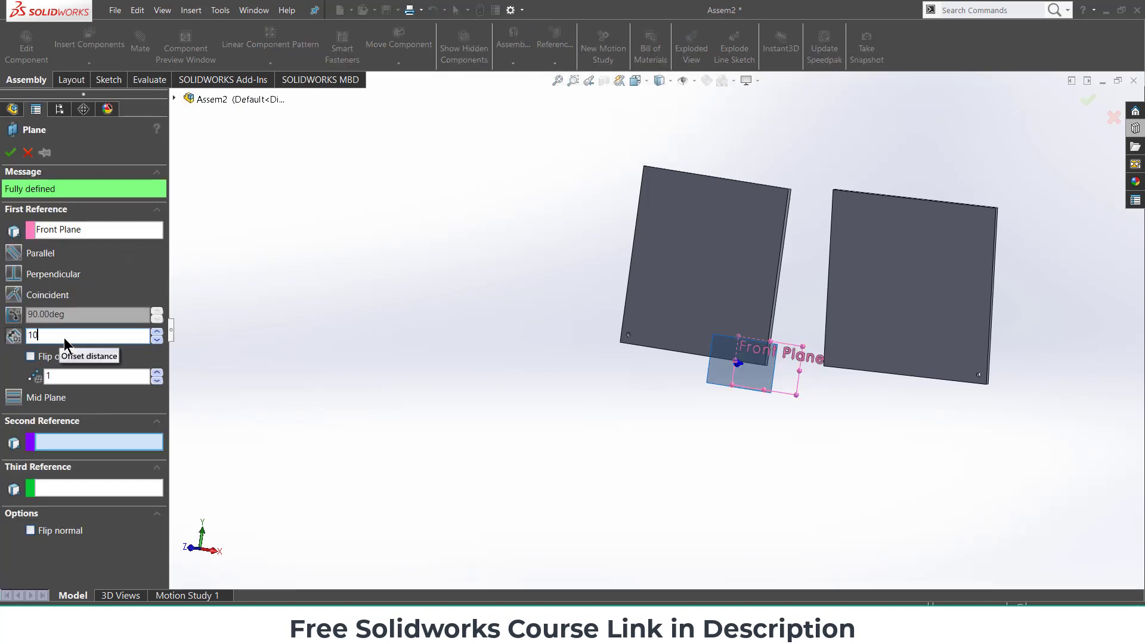
text(0)
key(Return)
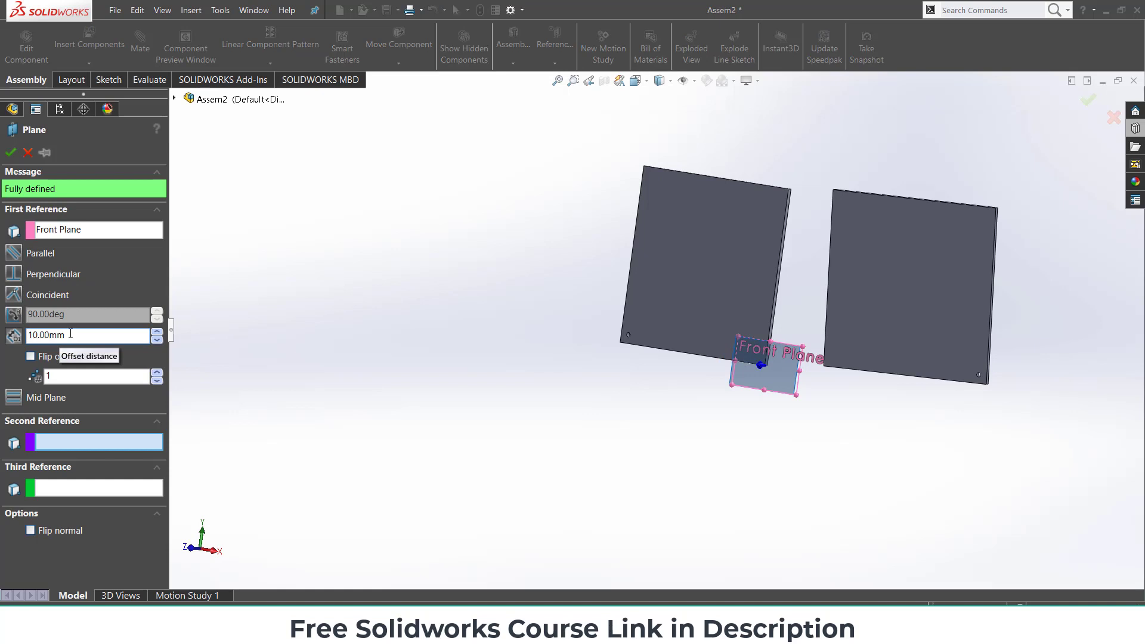
click(10, 152)
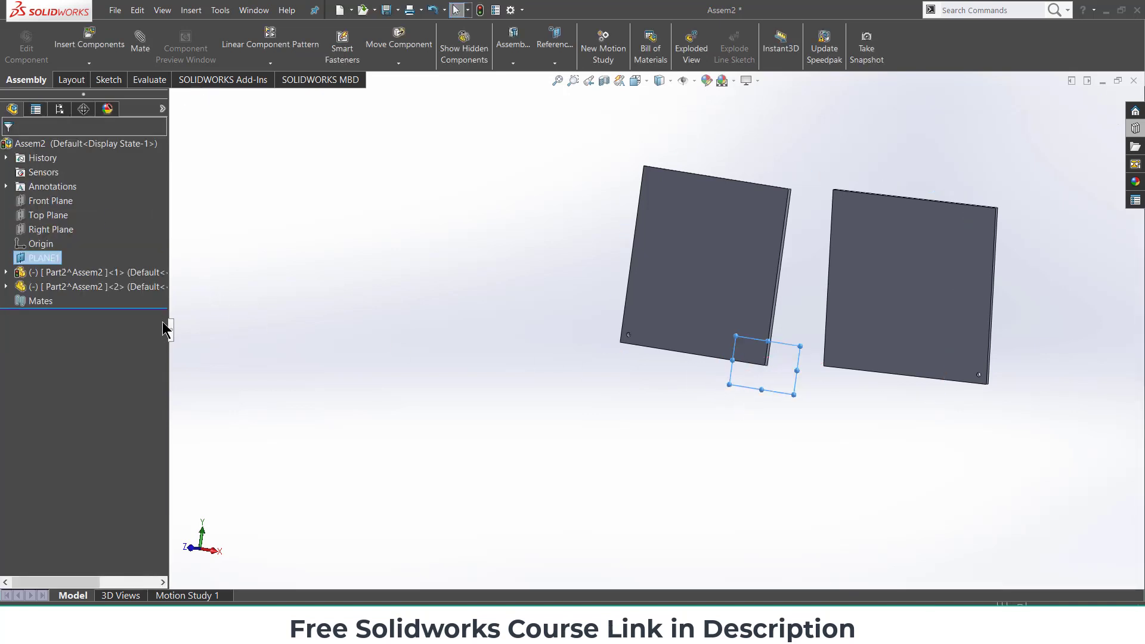
right_click(35, 258)
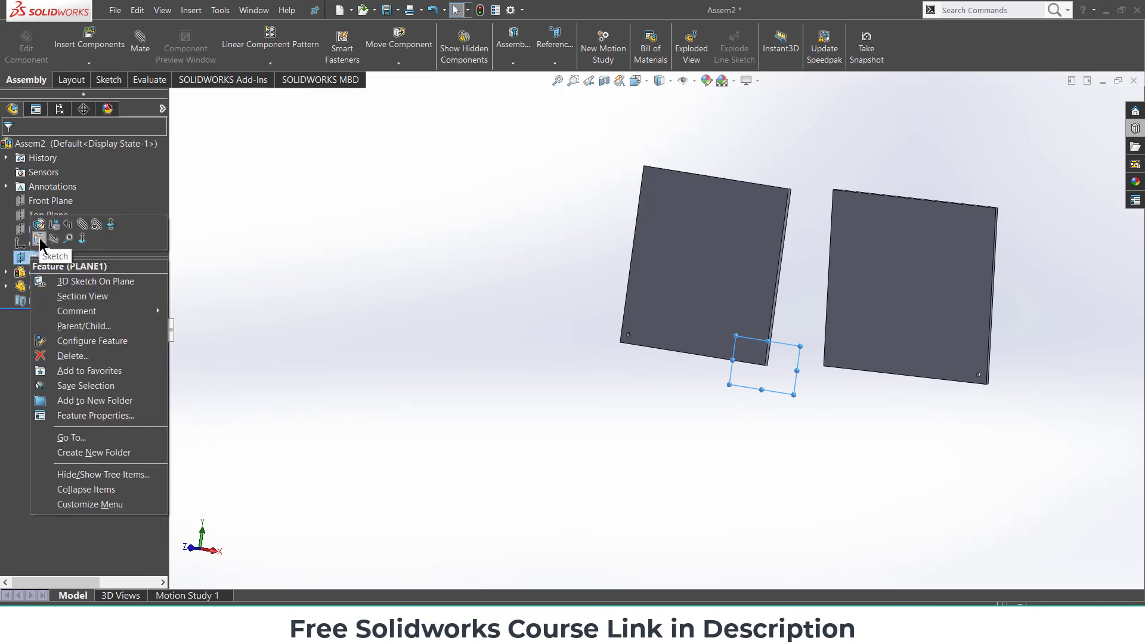
click(38, 229)
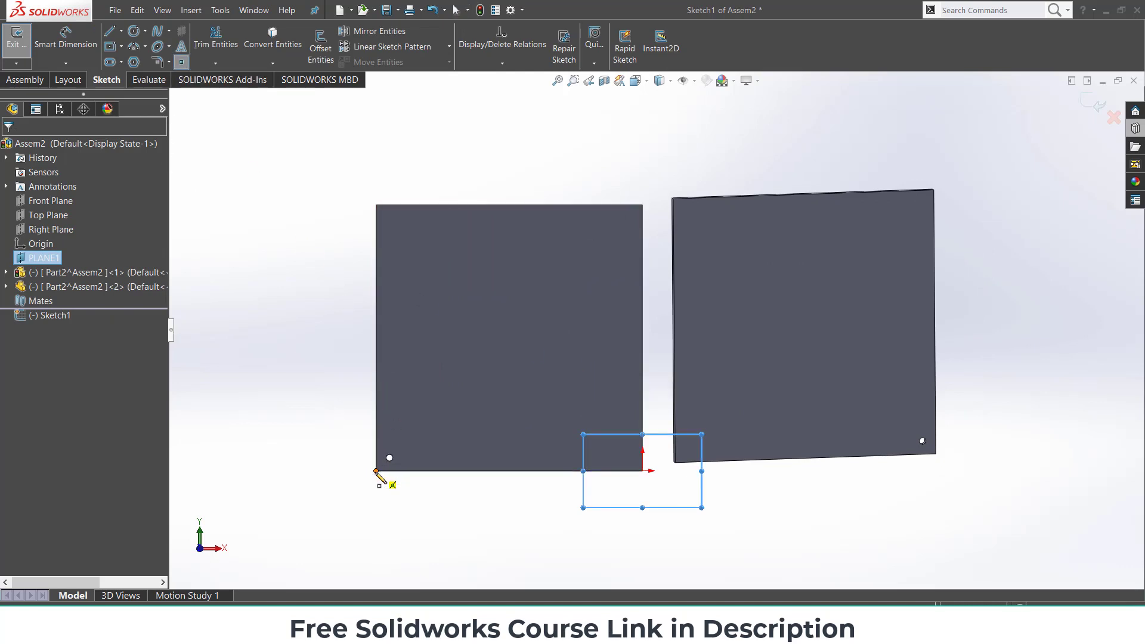
click(1093, 103)
Move the first plate up clear of the origin and sketch a point on the offset plane at about X -351 mm, Y -21 mm.
mouse_move(563, 266)
mouse_down()
mouse_move(567, 160)
mouse_move(518, 229)
mouse_up()
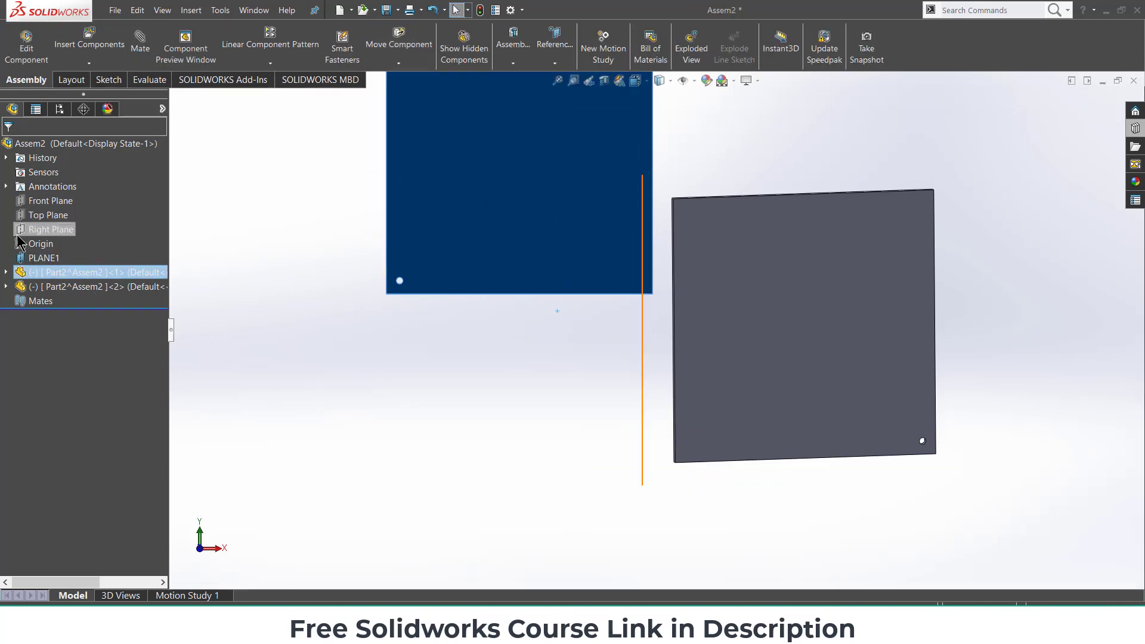
click(39, 259)
click(47, 226)
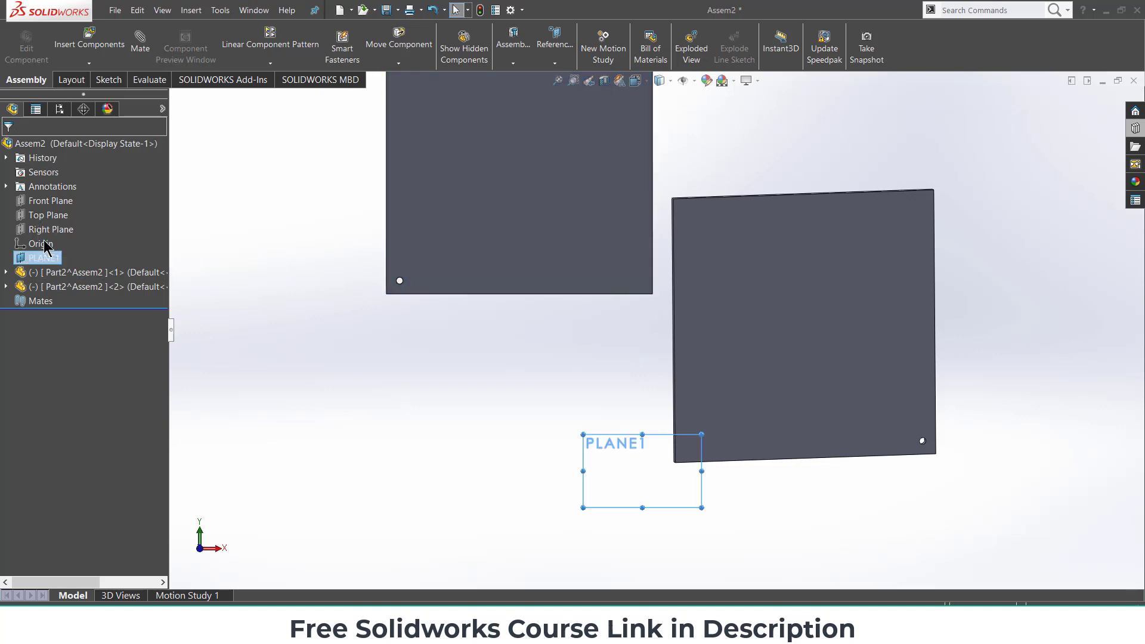
click(182, 61)
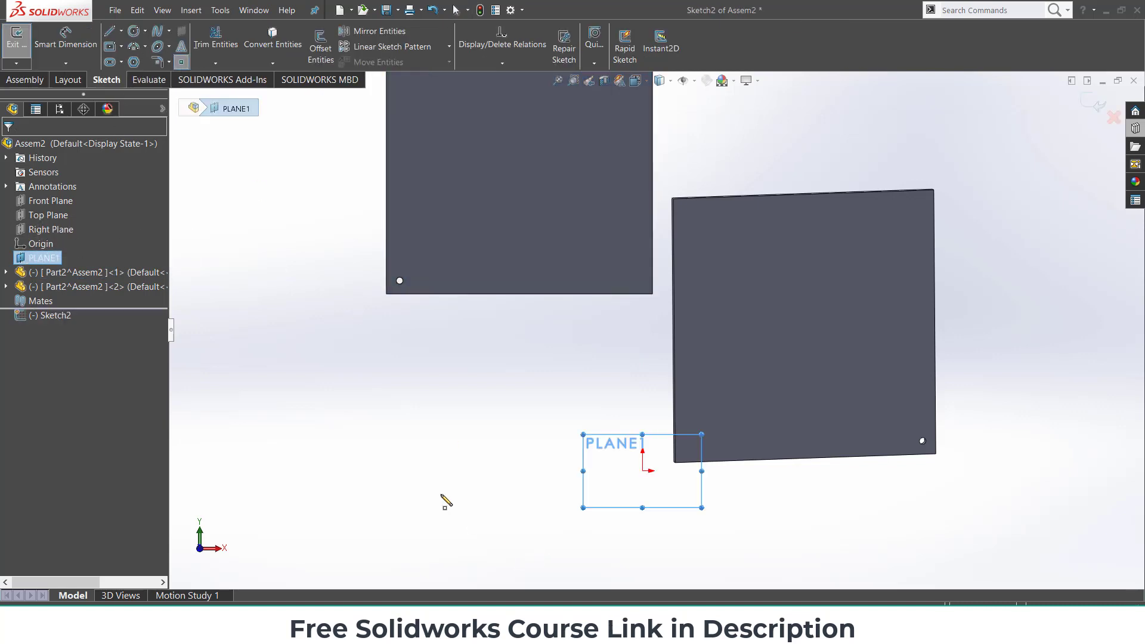
click(409, 485)
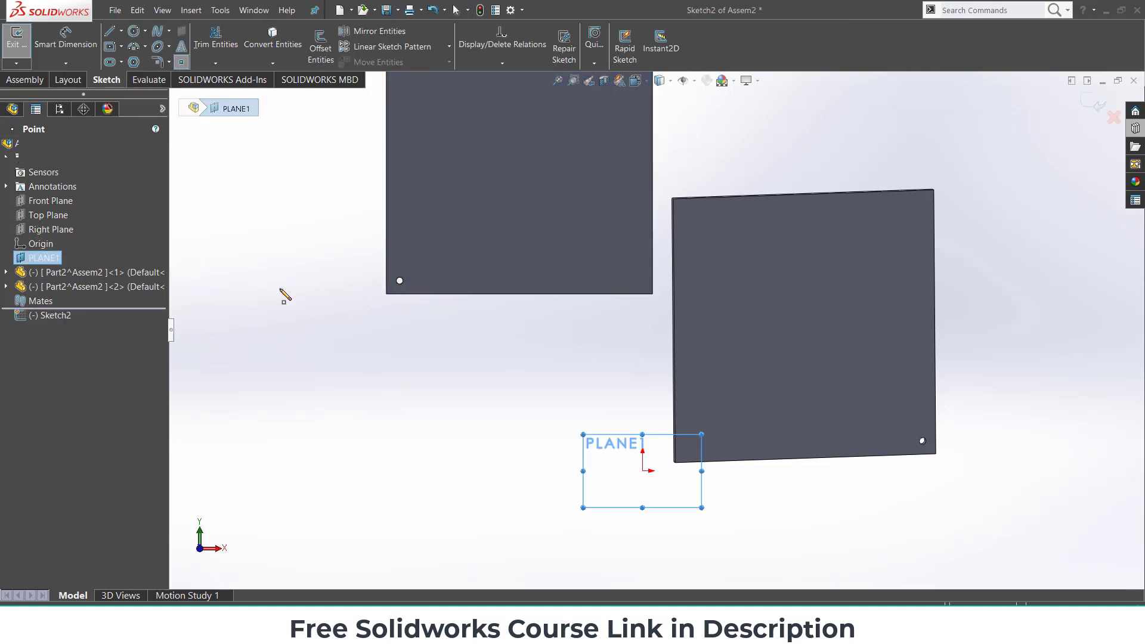
Dimension the horizontal distance between the sketch point and the origin as 400 mm.
click(66, 37)
click(409, 484)
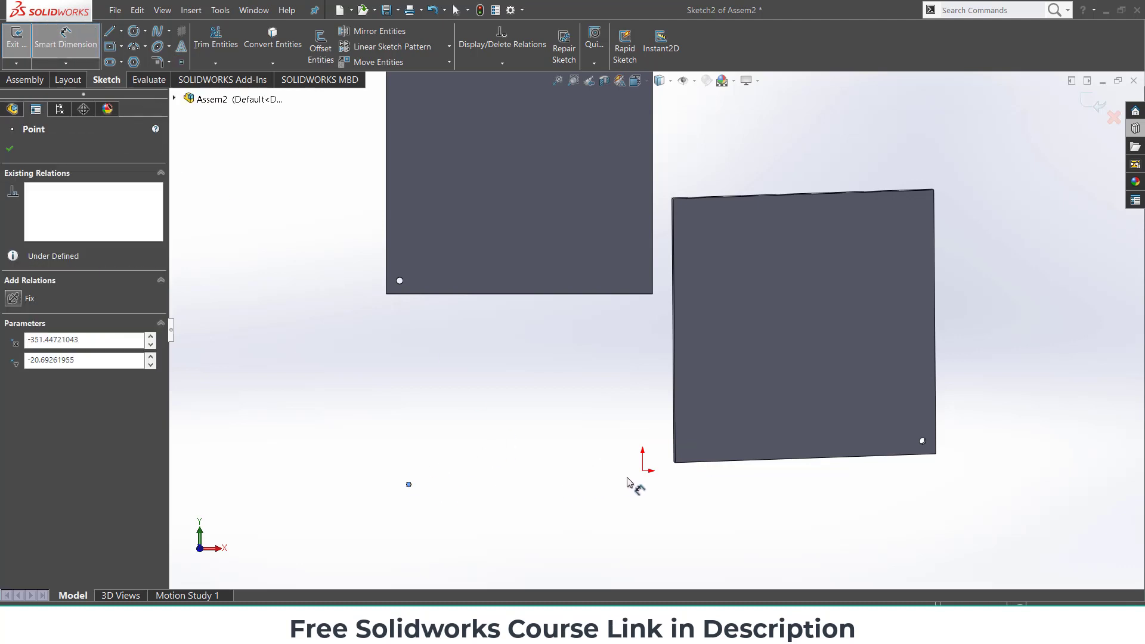
click(643, 472)
click(598, 501)
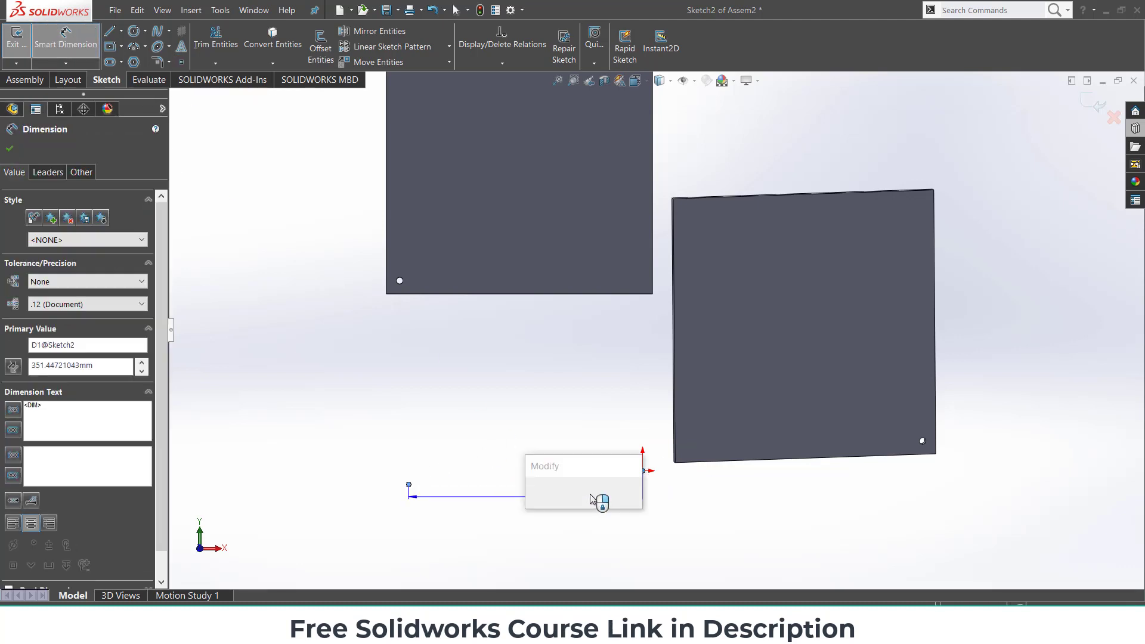
text(400)
key(Return)
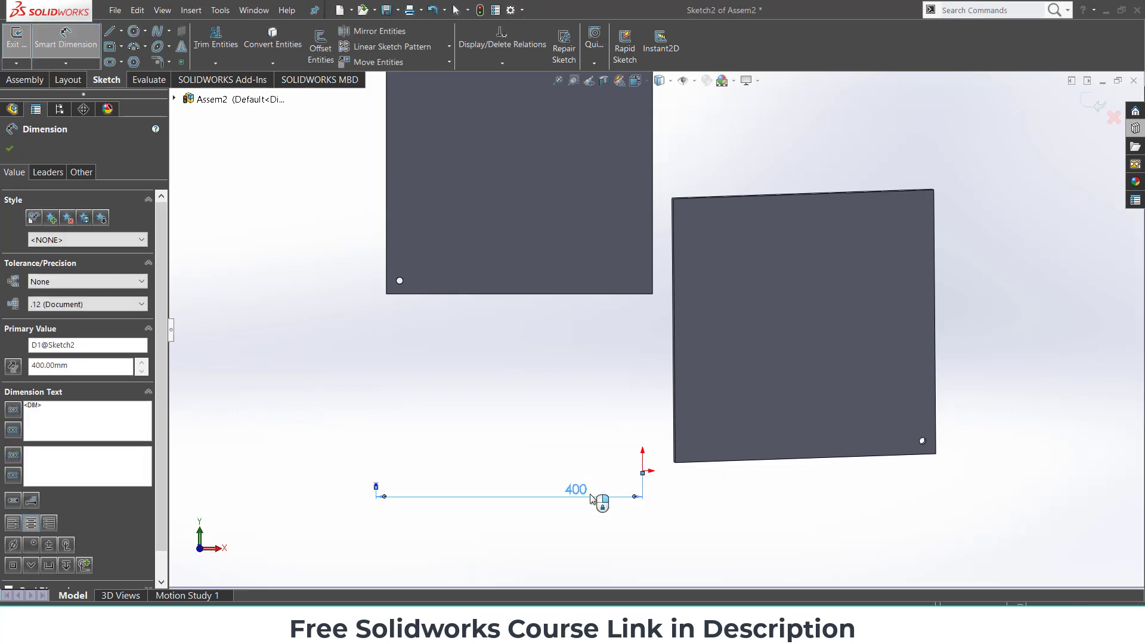
Add a Horizontal relation between the sketch point and the origin, and exit the sketch.
key(Escape)
click(643, 471)
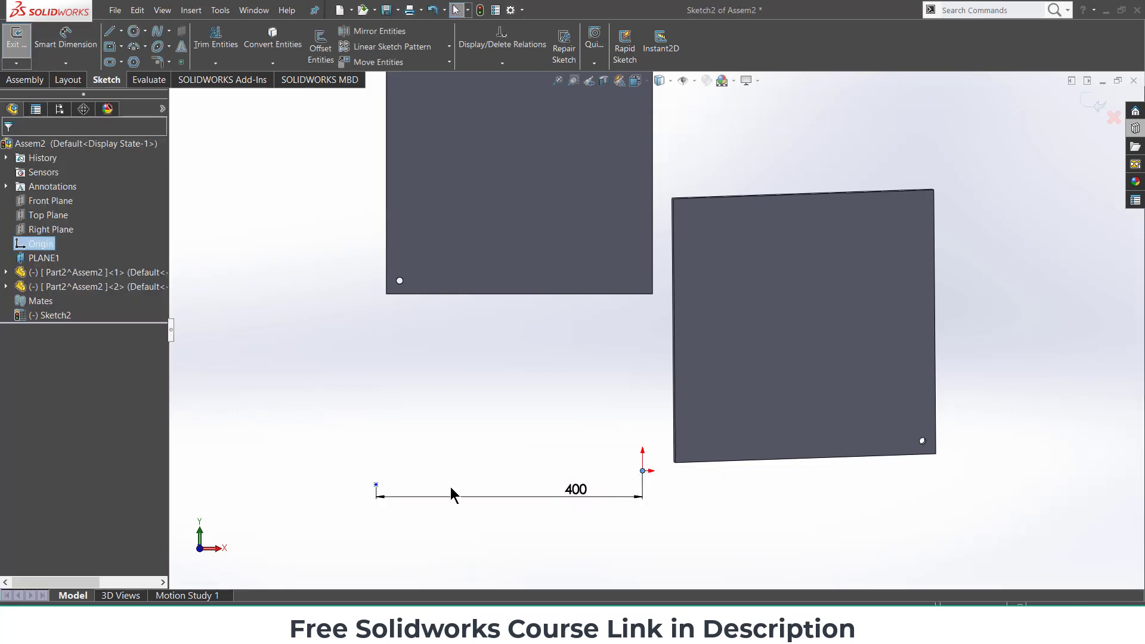
ctrl+click(376, 484)
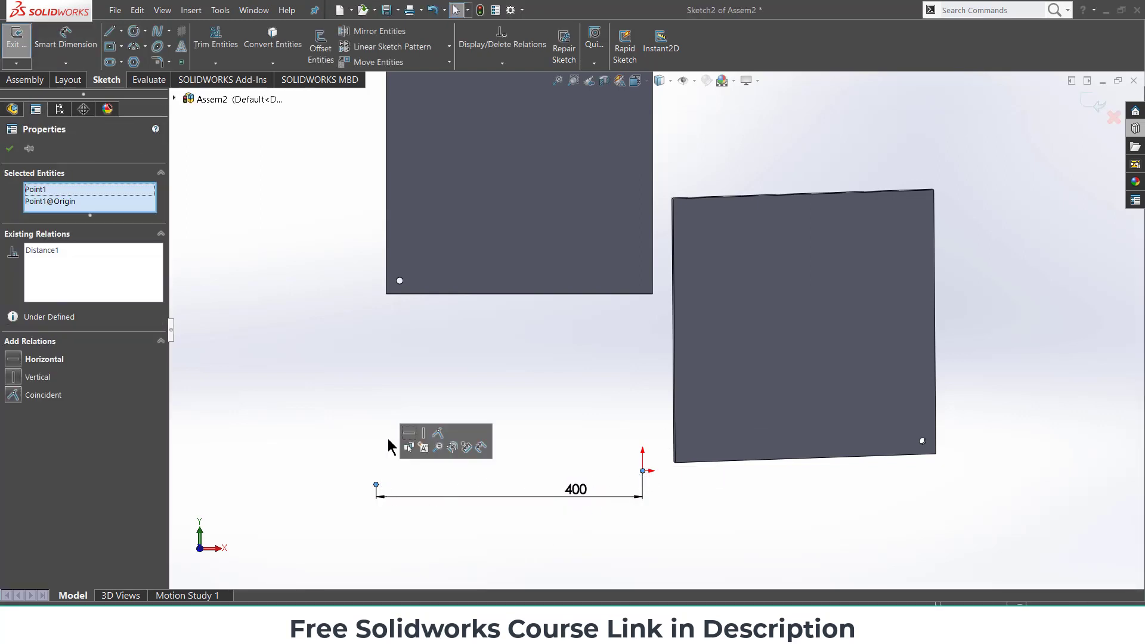
click(408, 433)
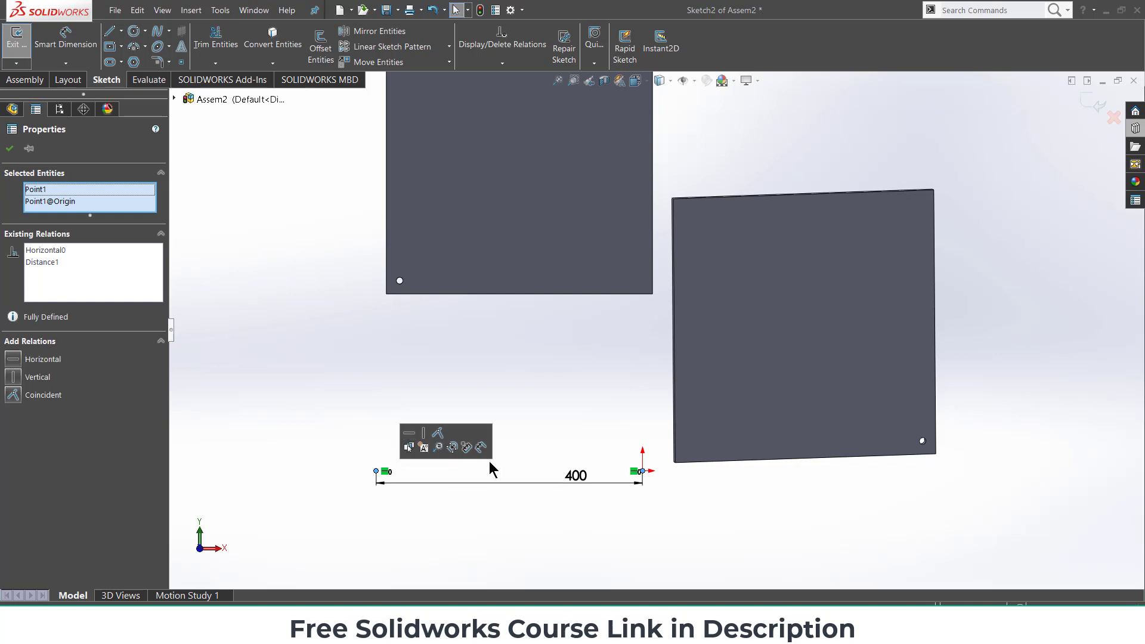
click(576, 421)
scroll(525, 433, up, 2)
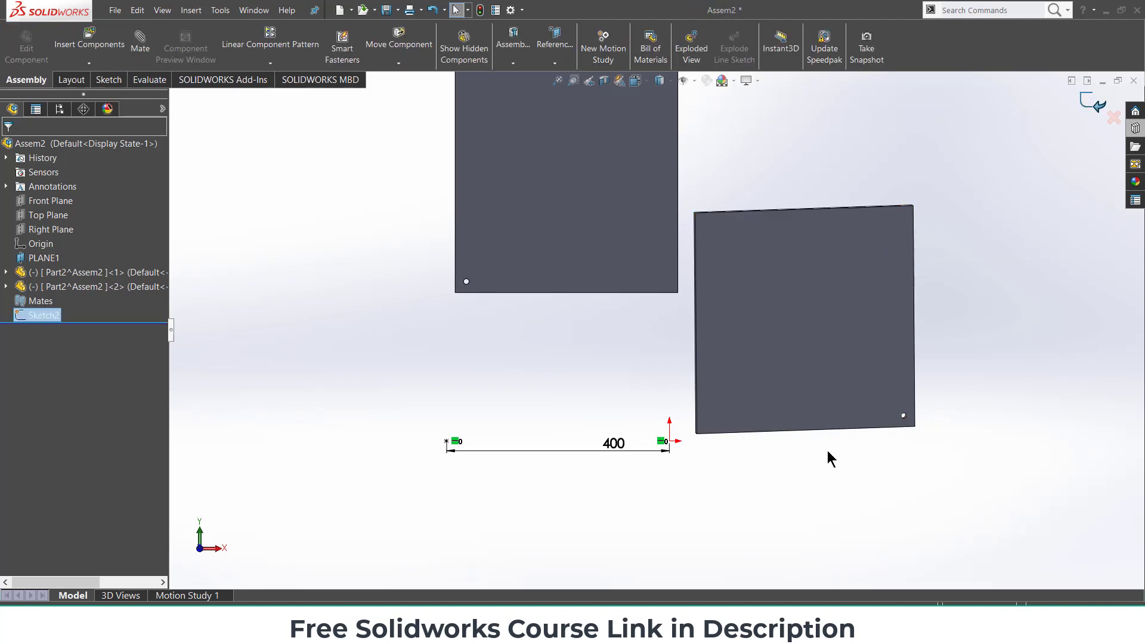
Mate the second plate's lower-left corner vertex coincident with the sketched point.
middle_drag(828, 457, 879, 429)
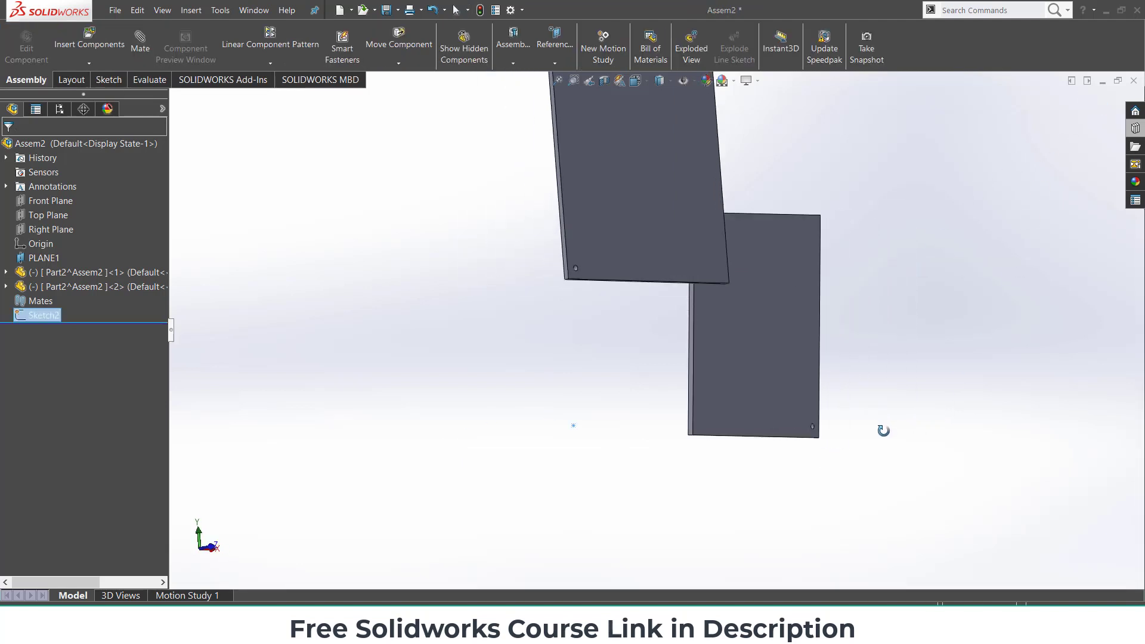
click(139, 43)
scroll(752, 498, down, 5)
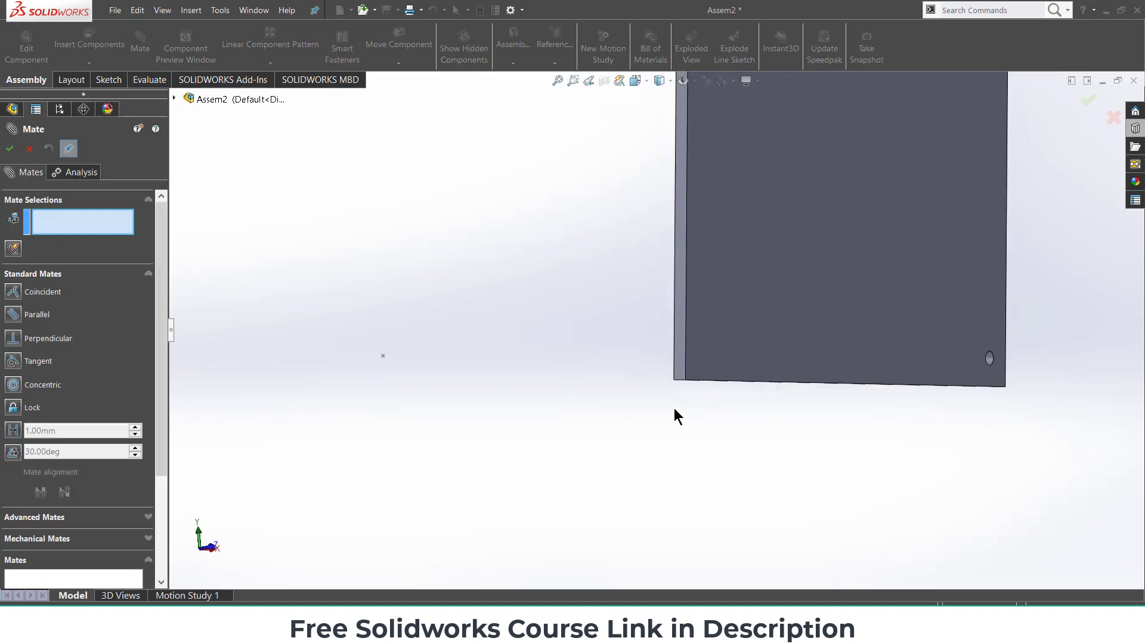
click(674, 380)
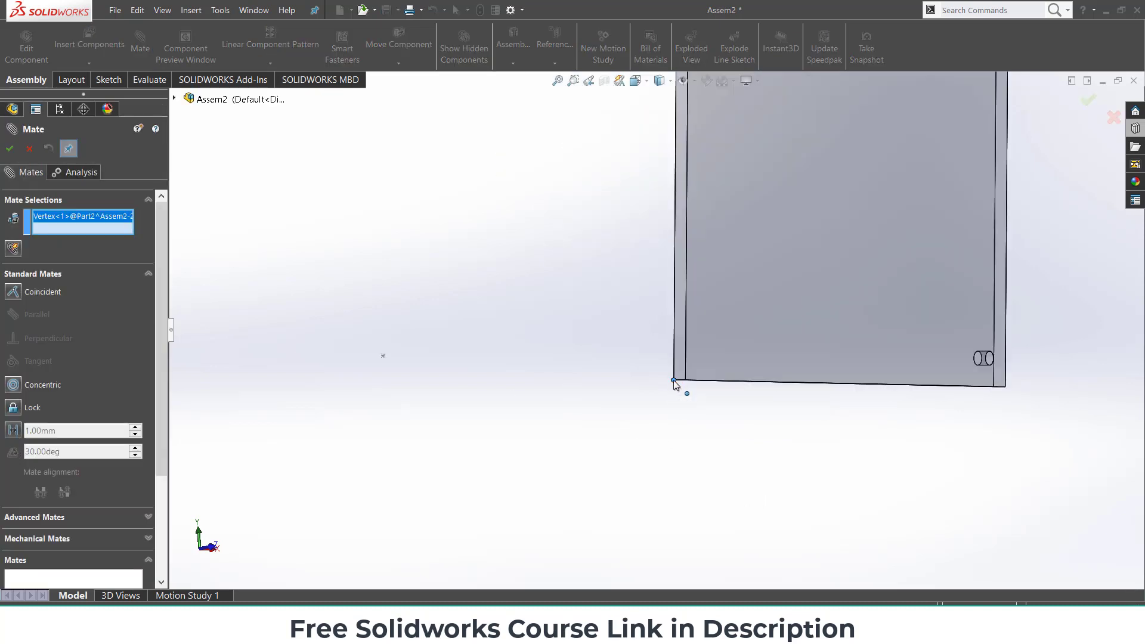
click(384, 358)
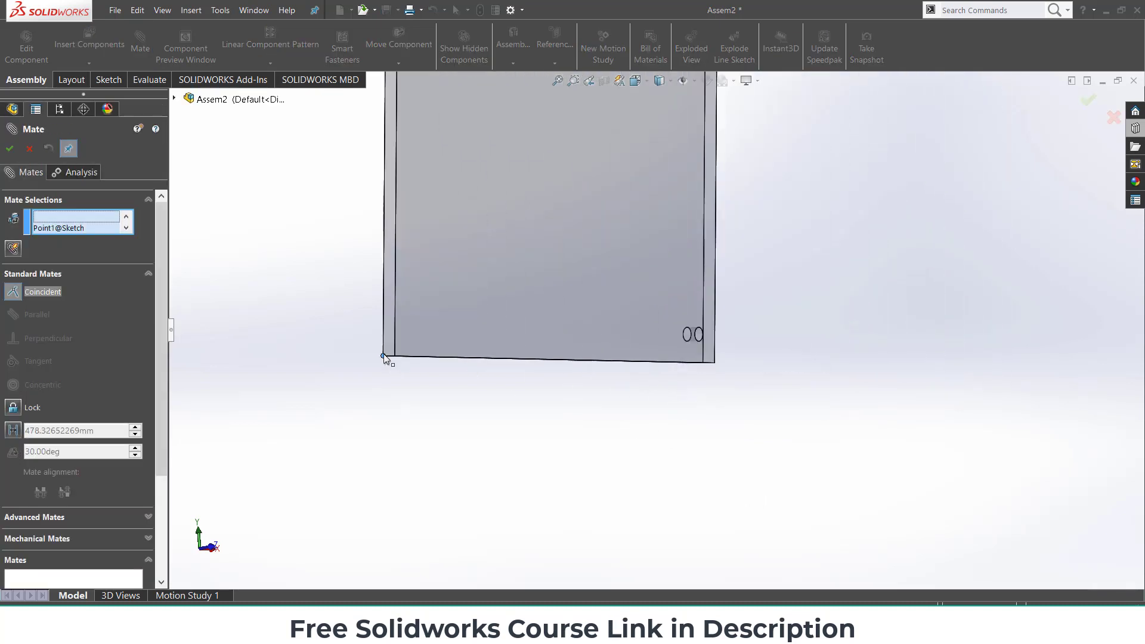
click(371, 374)
Add a Parallel mate between the second plate's large face and PLANE1.
middle_drag(389, 367, 462, 287)
click(460, 280)
middle_drag(585, 404, 572, 408)
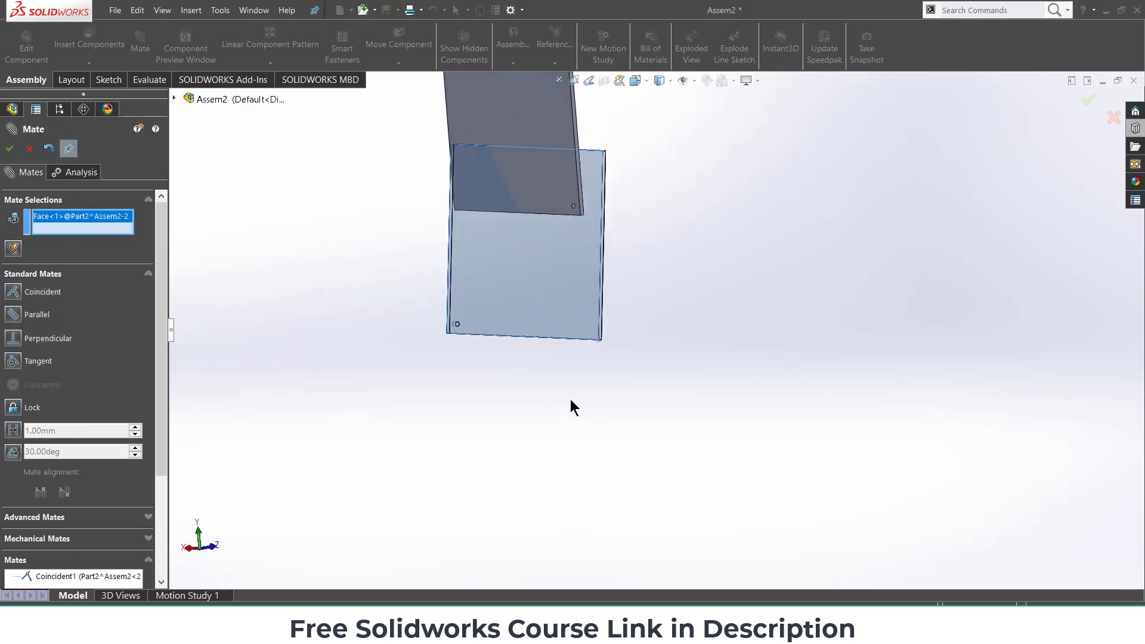
click(173, 98)
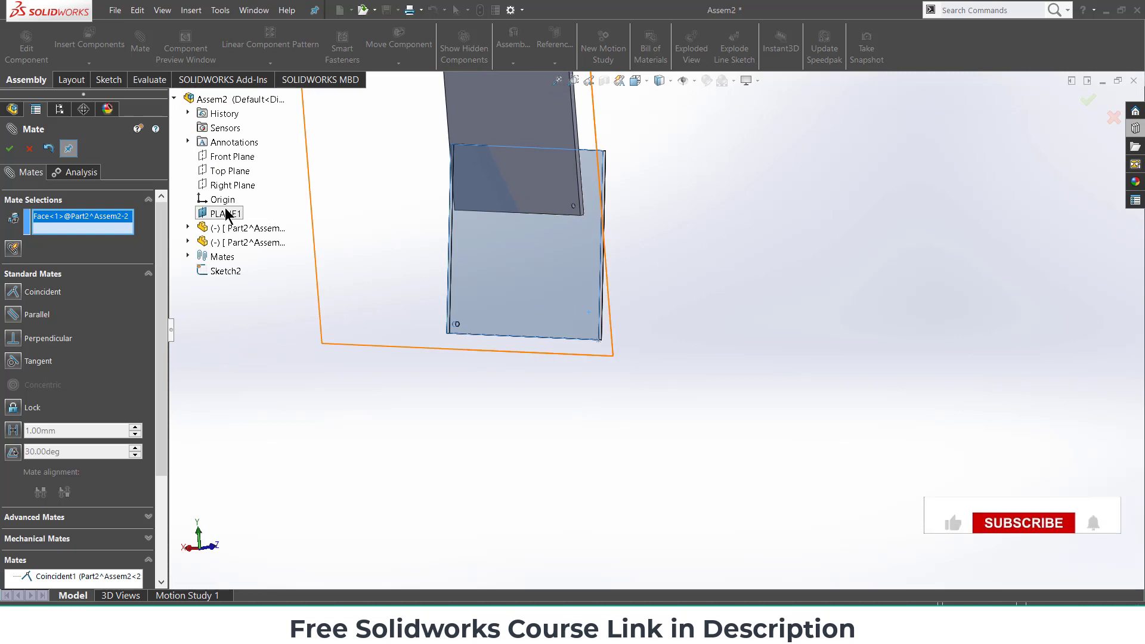
click(227, 213)
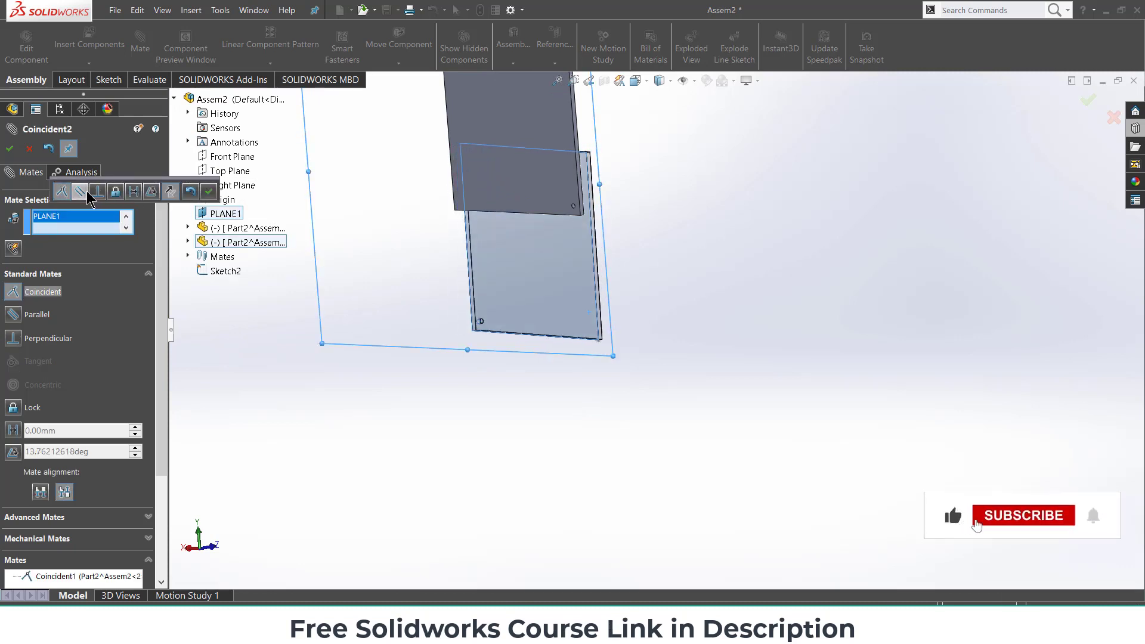
click(82, 192)
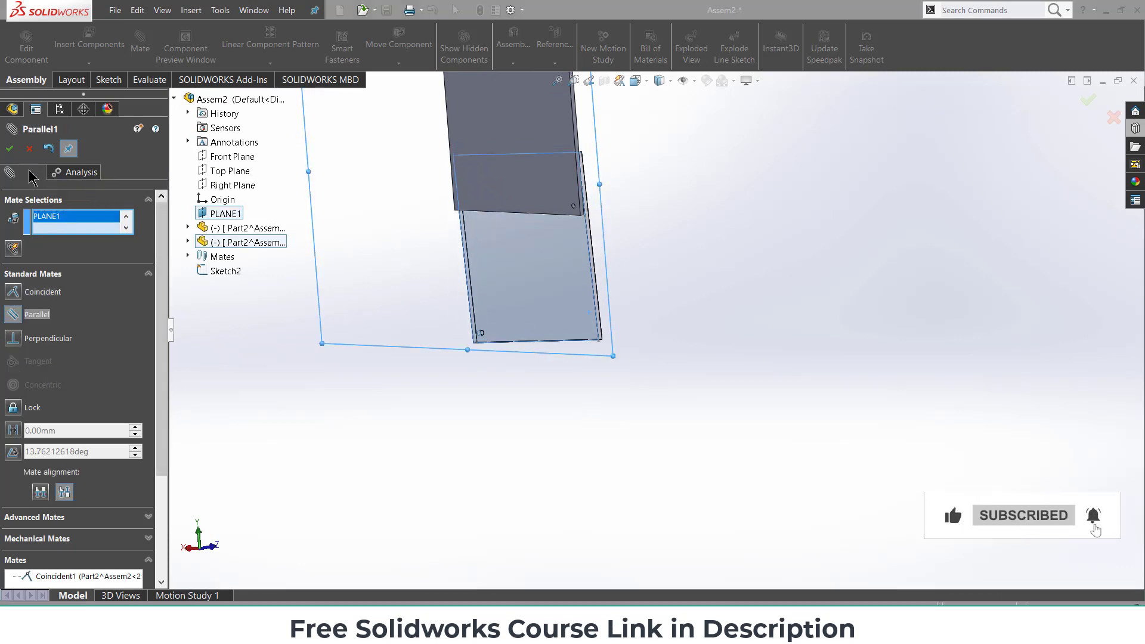
click(9, 148)
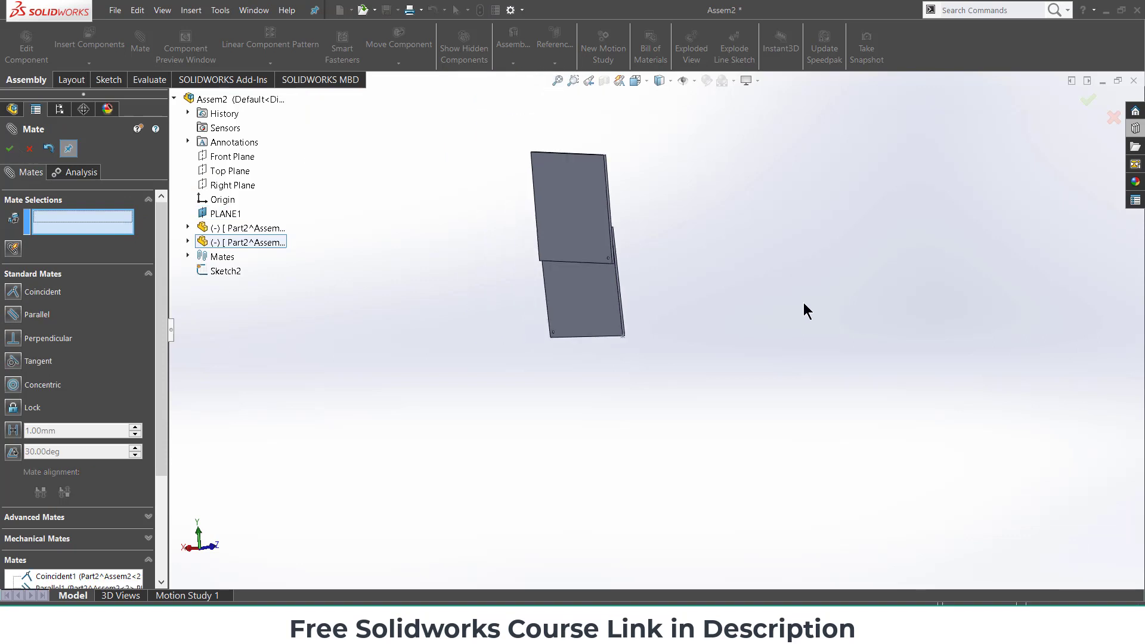
Finish mating and move the first plate upward until it sits clear above the second plate.
key(ctrl+1)
scroll(560, 215, down, 2)
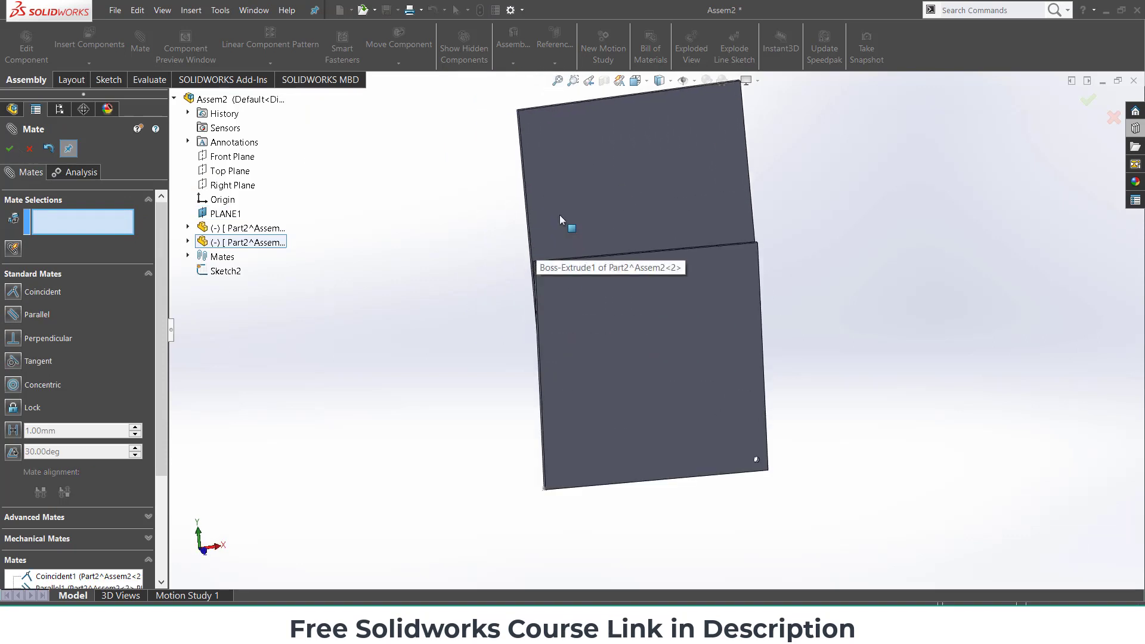
click(28, 150)
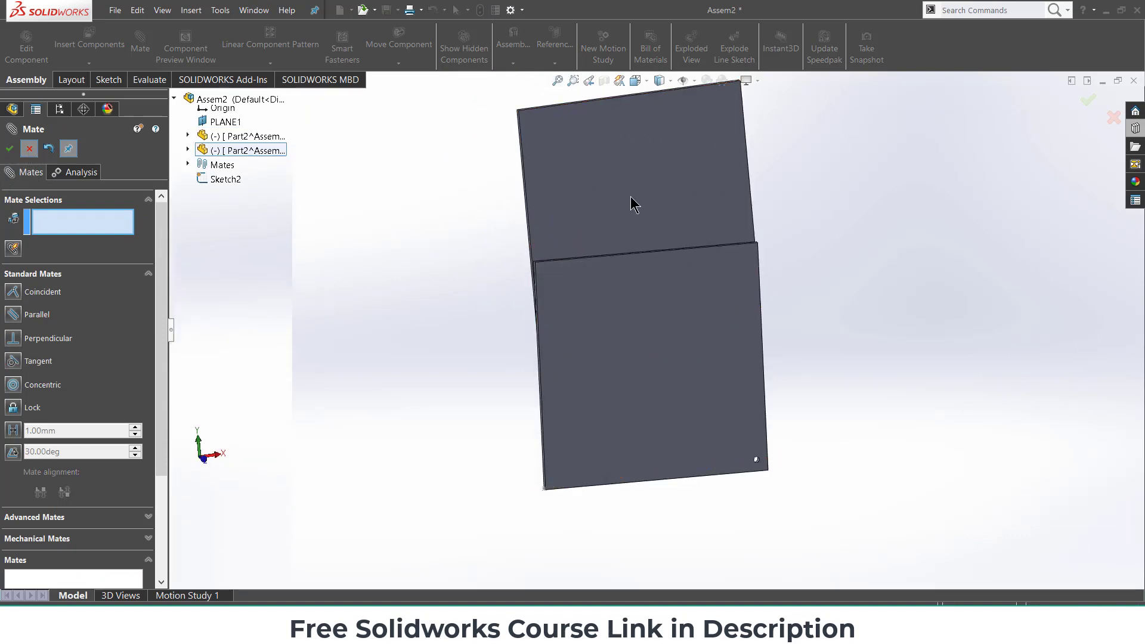
scroll(631, 202, up, 2)
drag(622, 198, 610, 117)
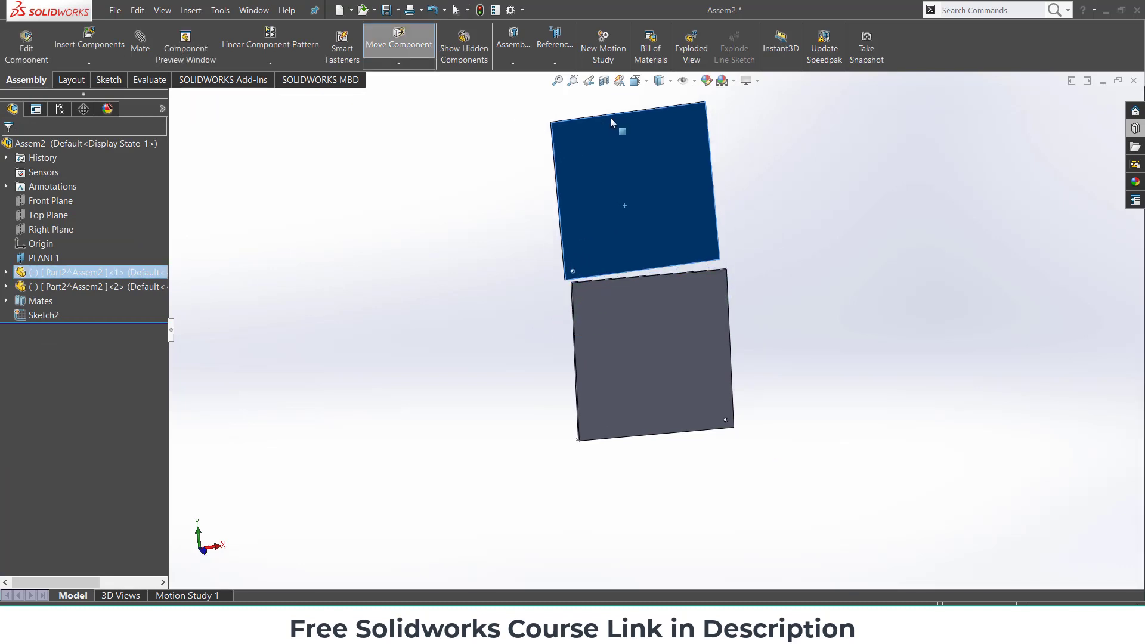
key(Escape)
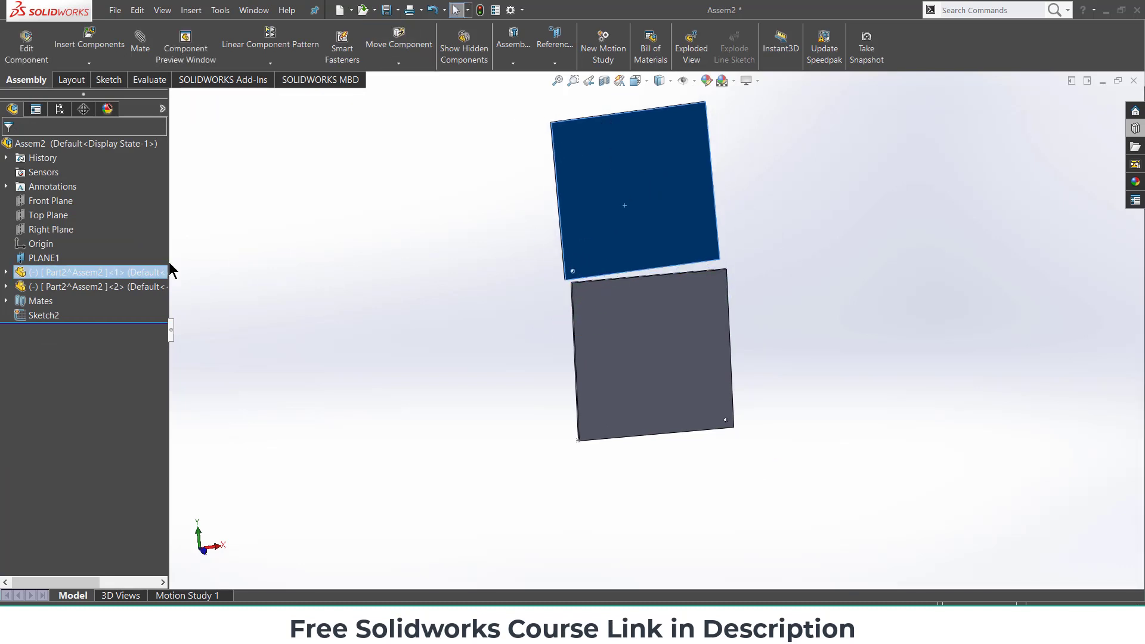
Start a sketch on the Front Plane and place a point inside the upper plate, near its left edge.
click(66, 203)
click(138, 218)
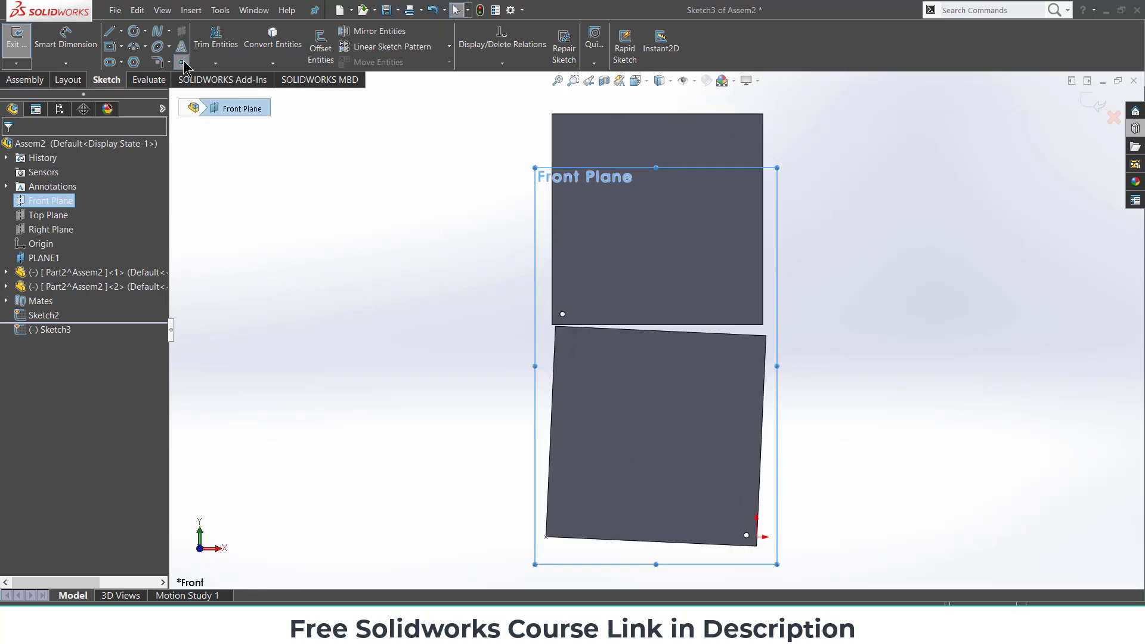
click(565, 192)
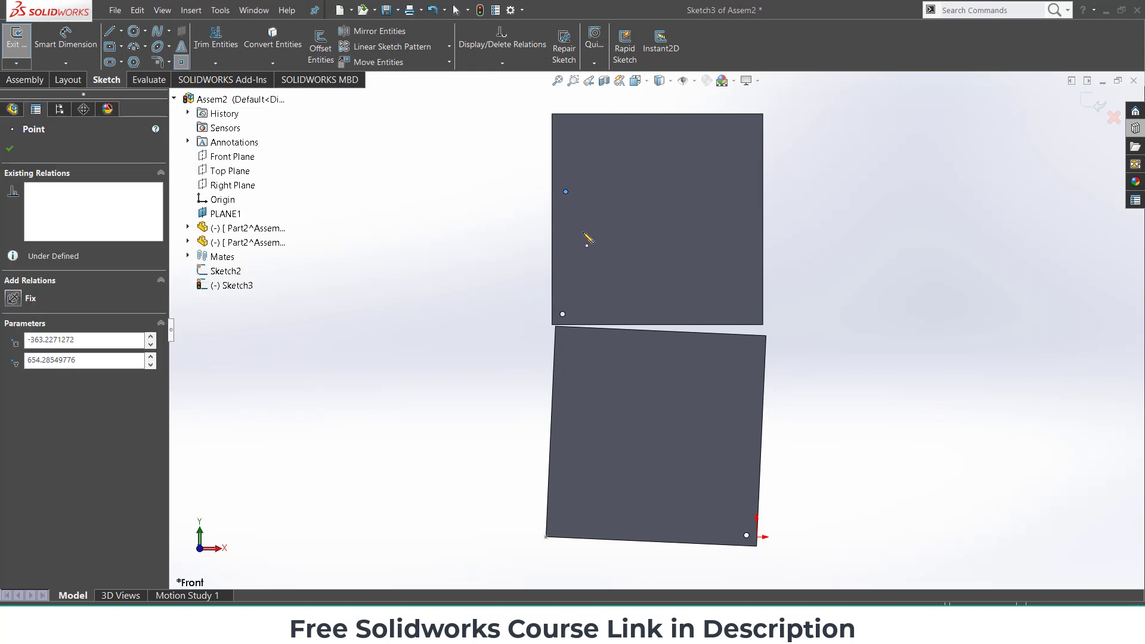
Dimension the vertical distance between the sketch point and the origin as 800 mm.
click(66, 37)
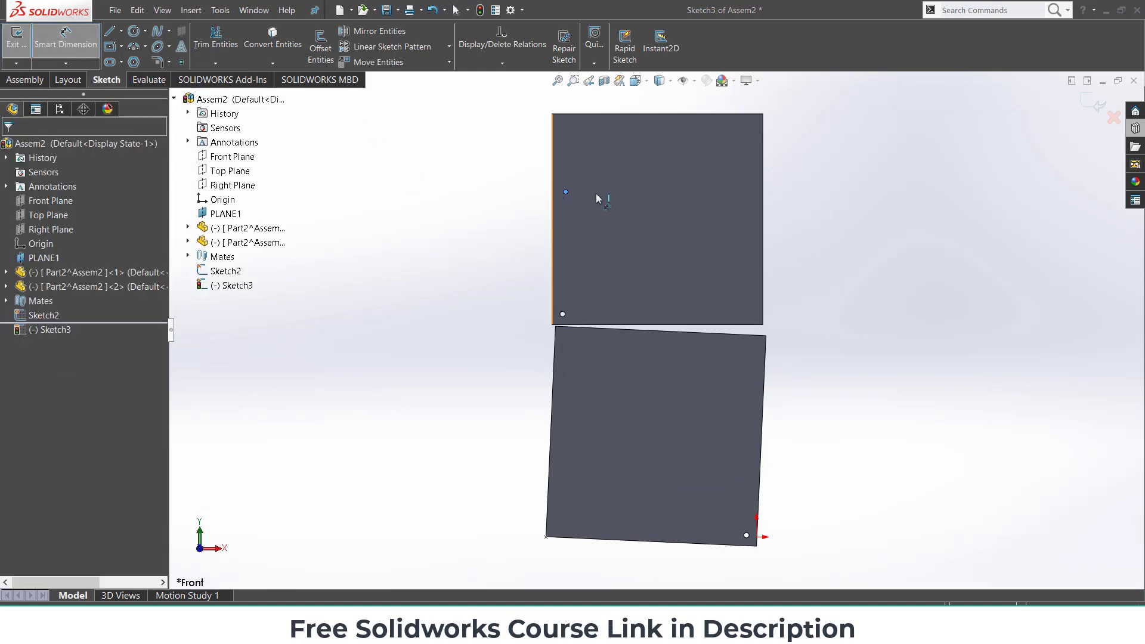
click(565, 192)
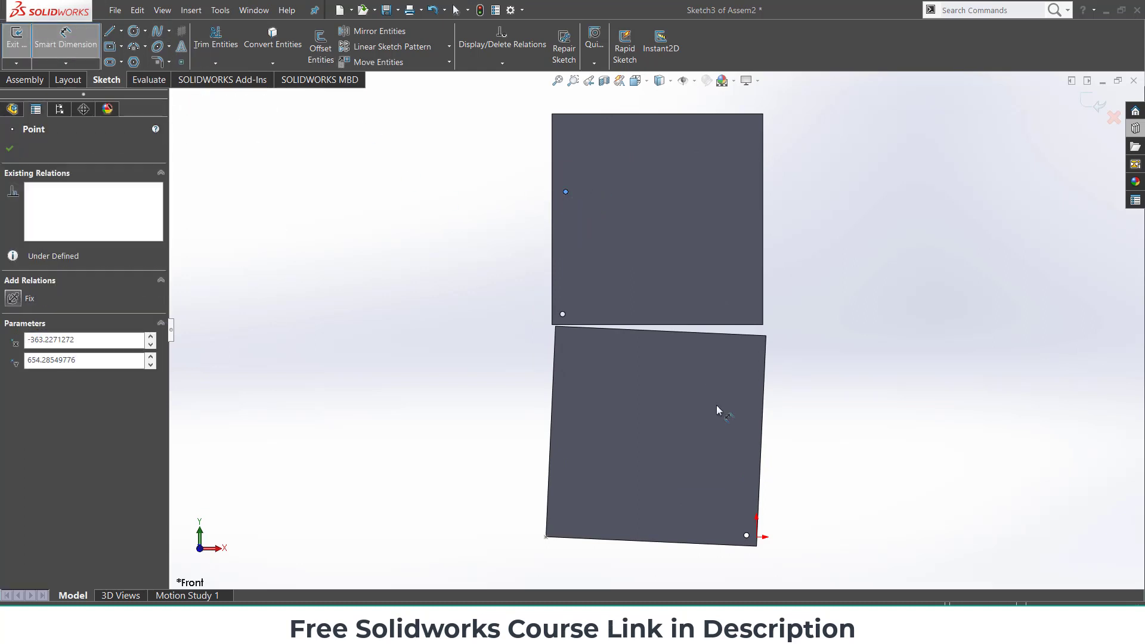
click(758, 536)
click(829, 380)
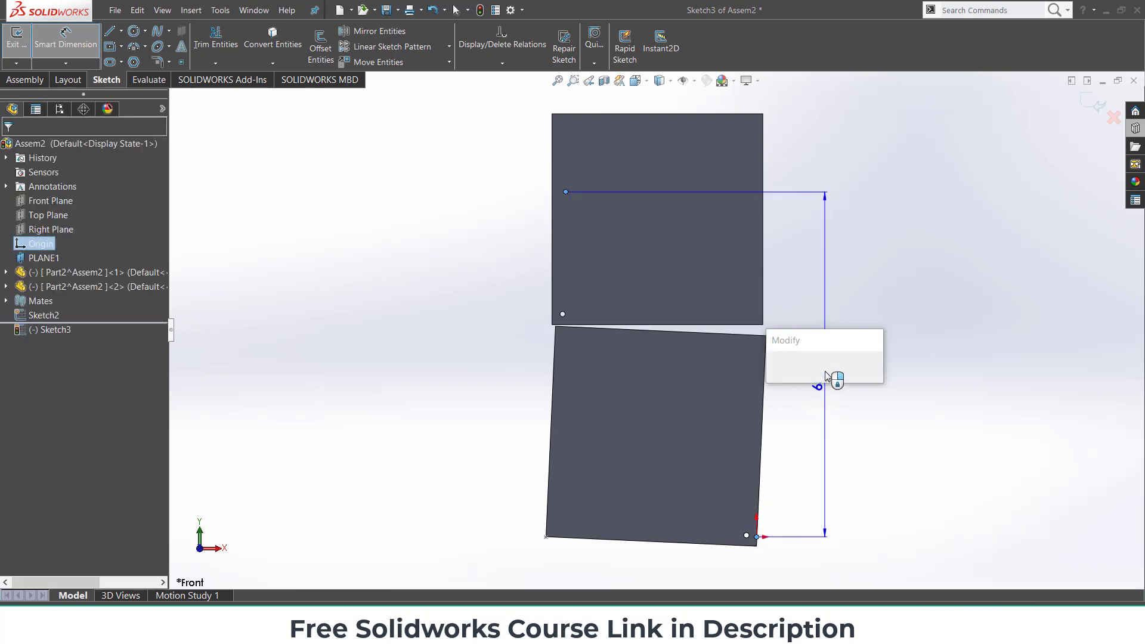
text(80)
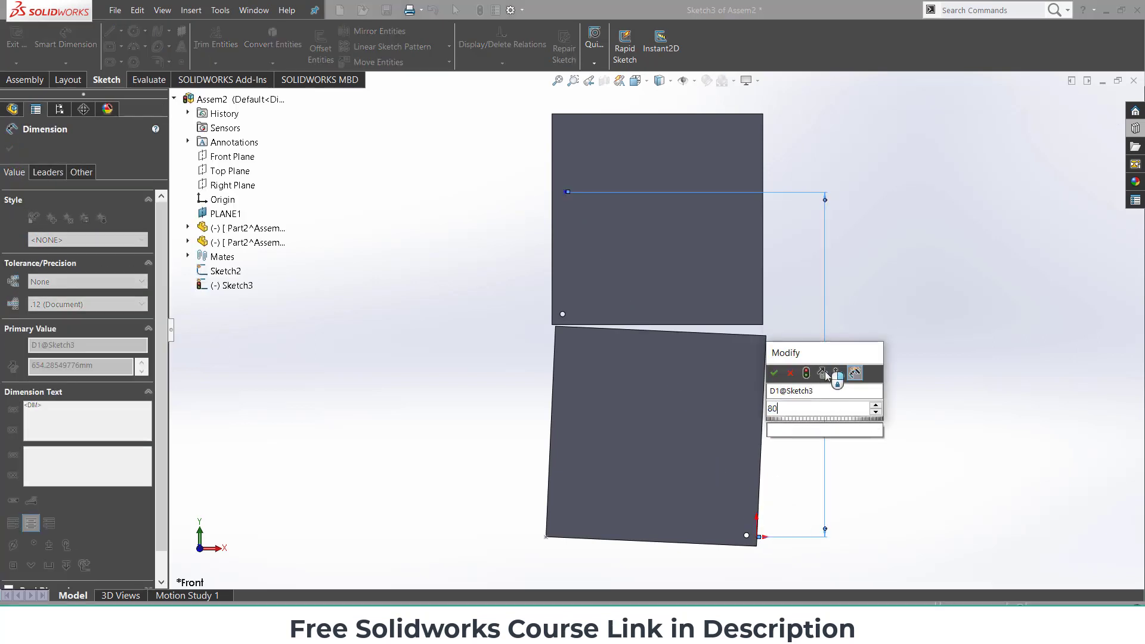
text(0)
key(Return)
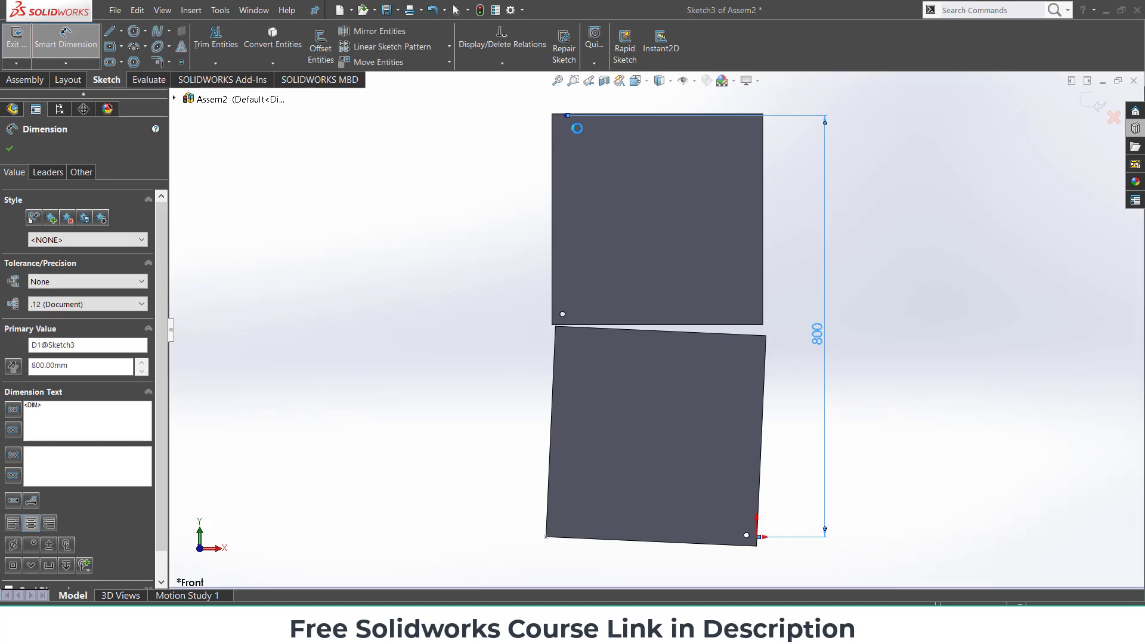
Dimension the horizontal distance between the sketch point and the origin as 400 mm.
click(566, 116)
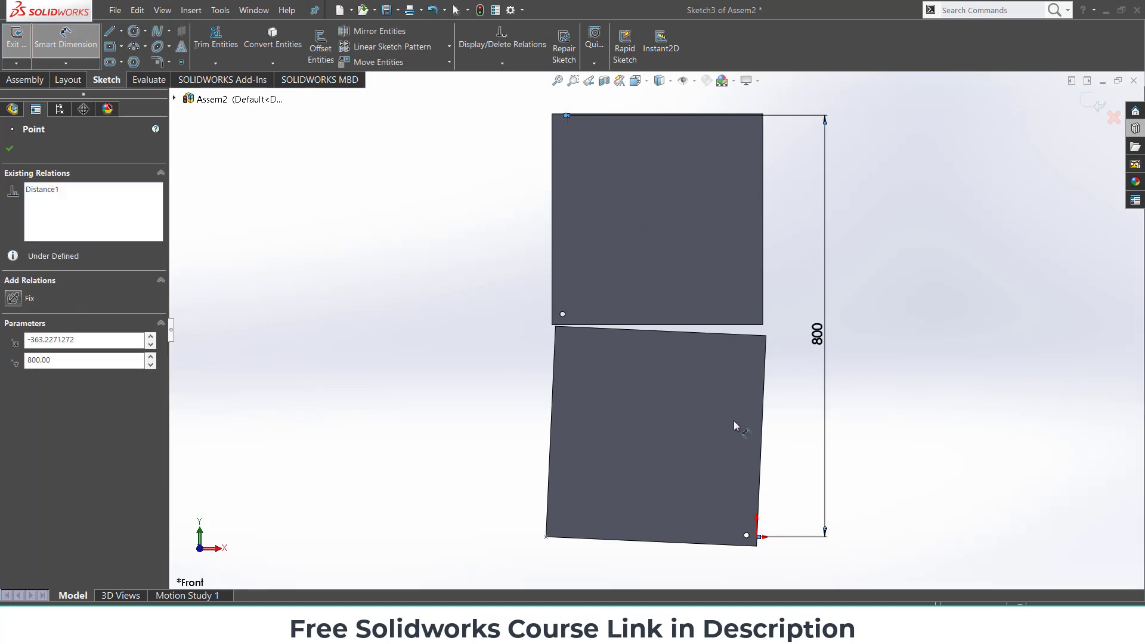
click(756, 537)
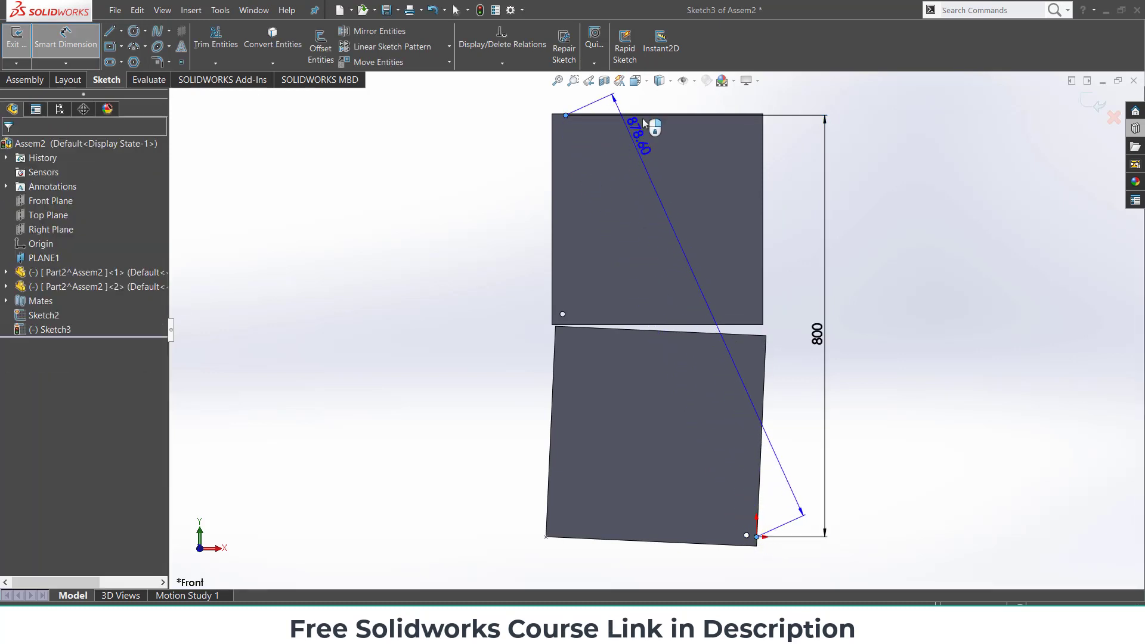
click(666, 107)
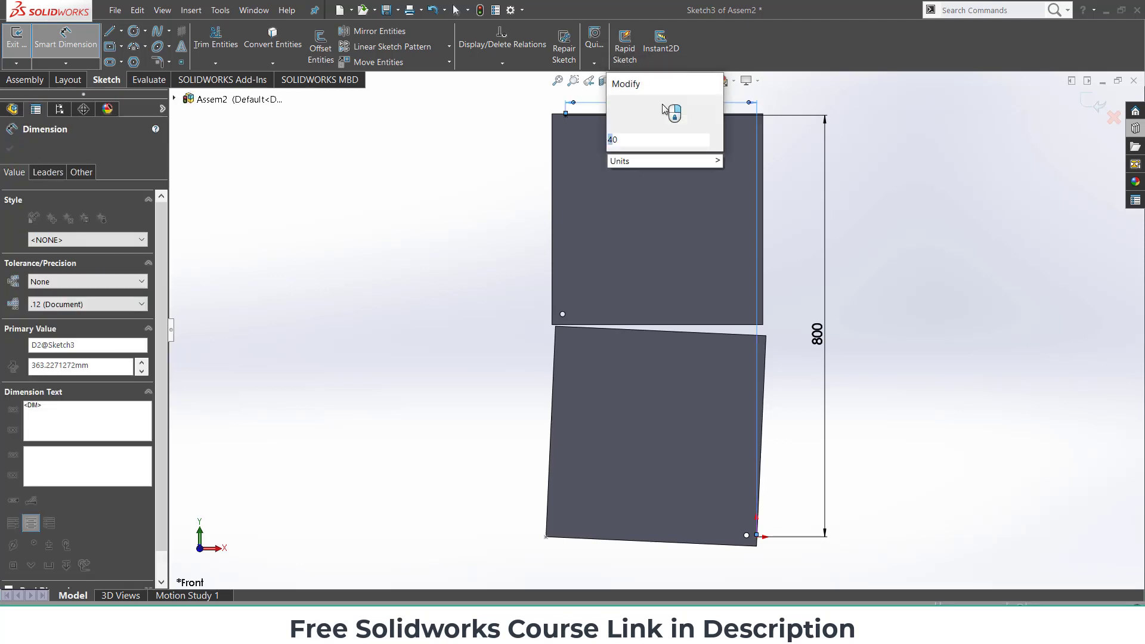
text(400)
key(Return)
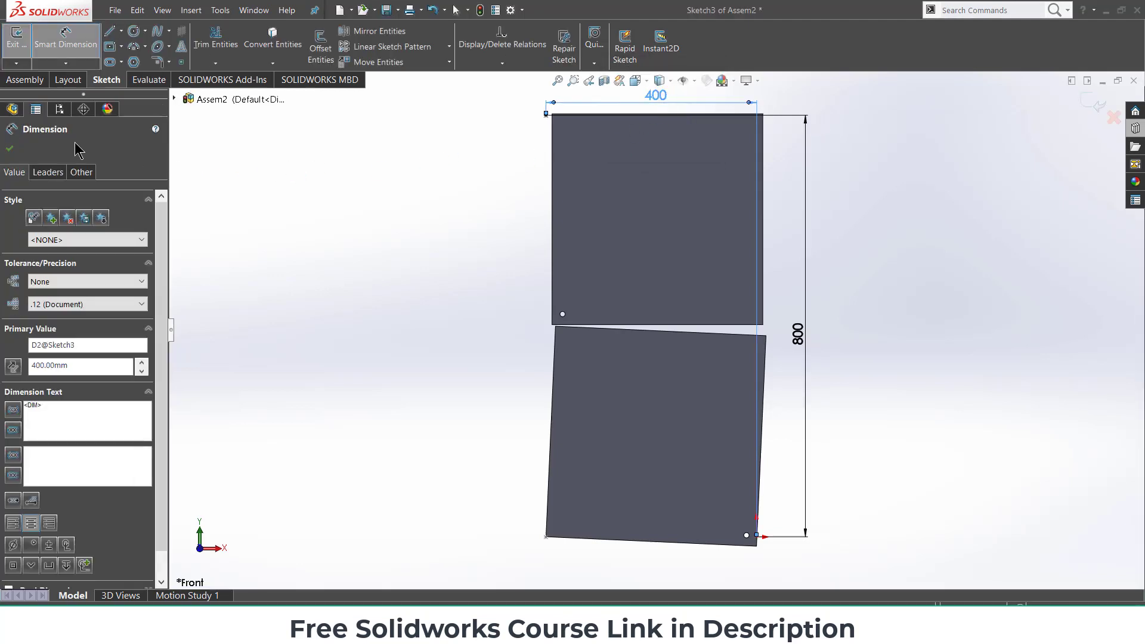
click(12, 154)
Mate the first plate's upper-left rear corner vertex coincident with the point of Sketch3.
middle_drag(477, 298, 573, 96)
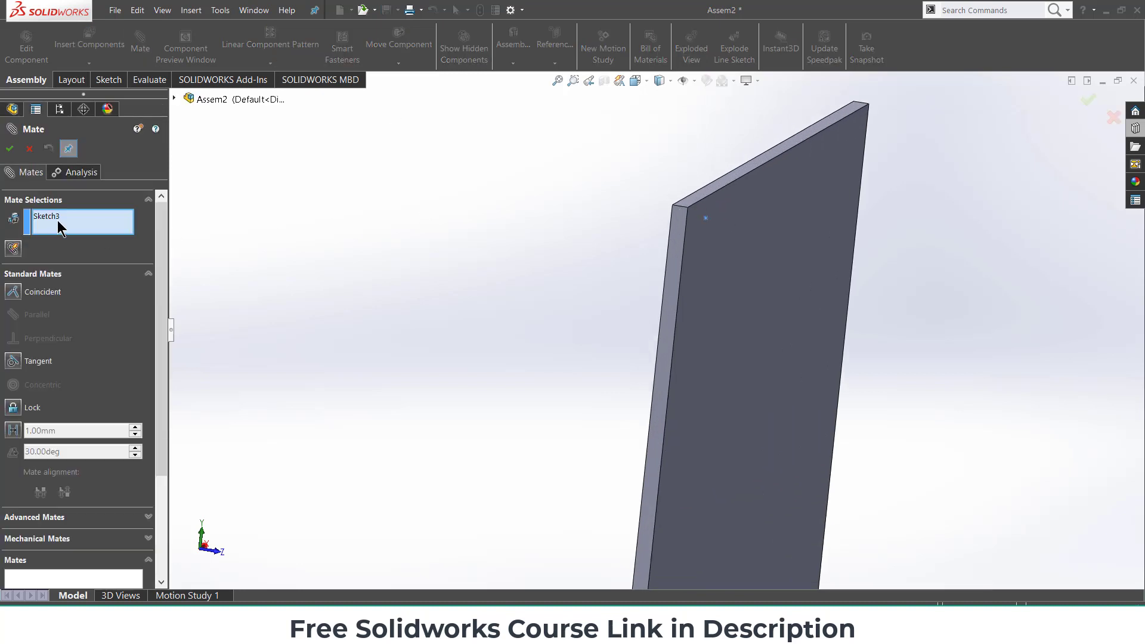
right_click(58, 225)
click(126, 226)
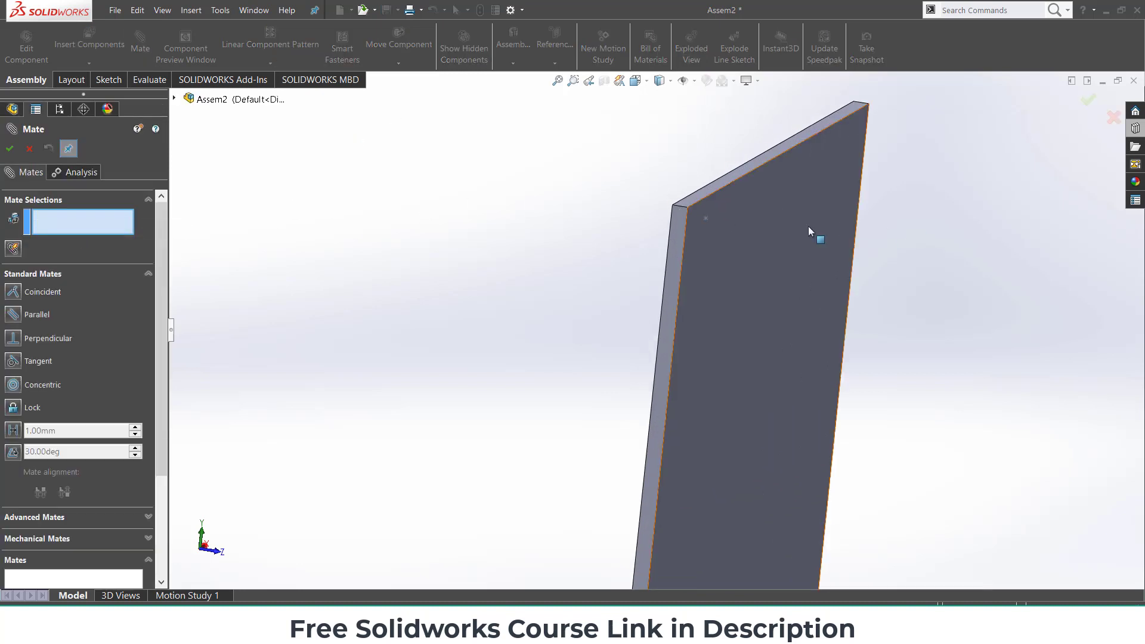
click(706, 219)
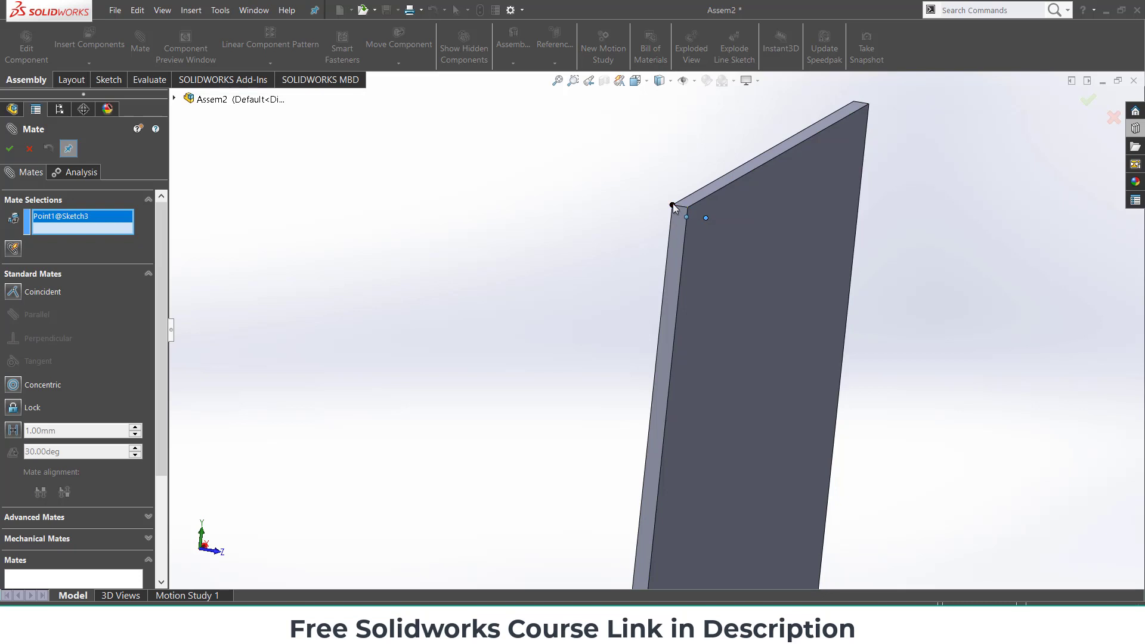
click(673, 206)
click(765, 189)
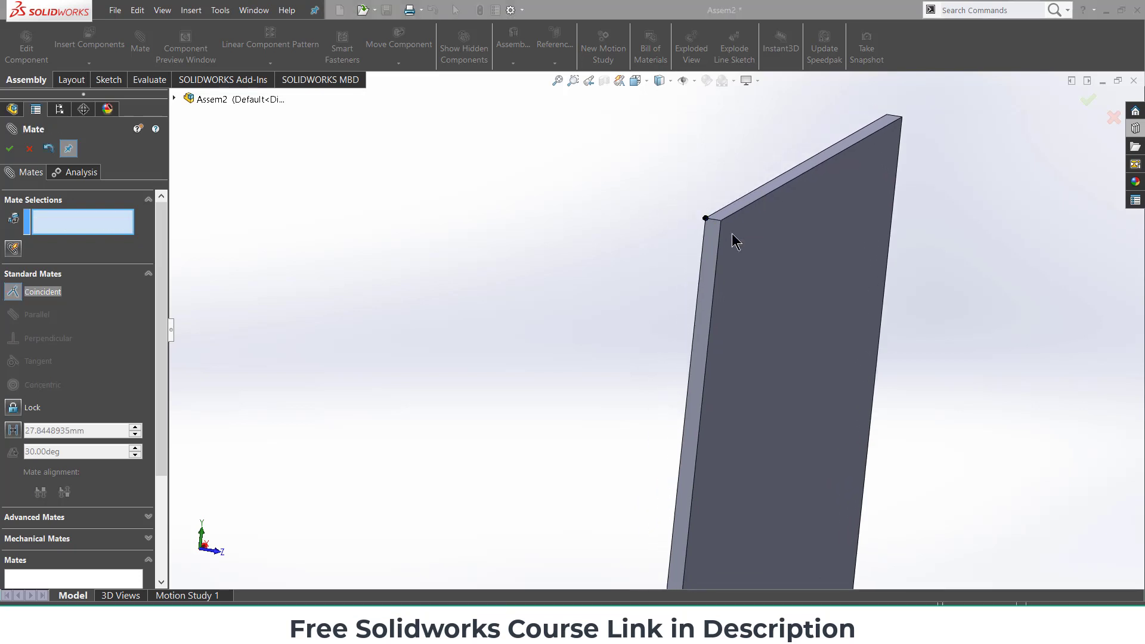
Add a Parallel mate between the first plate's large rear face and the Front Plane, and finish mating.
drag(733, 243, 748, 286)
click(685, 260)
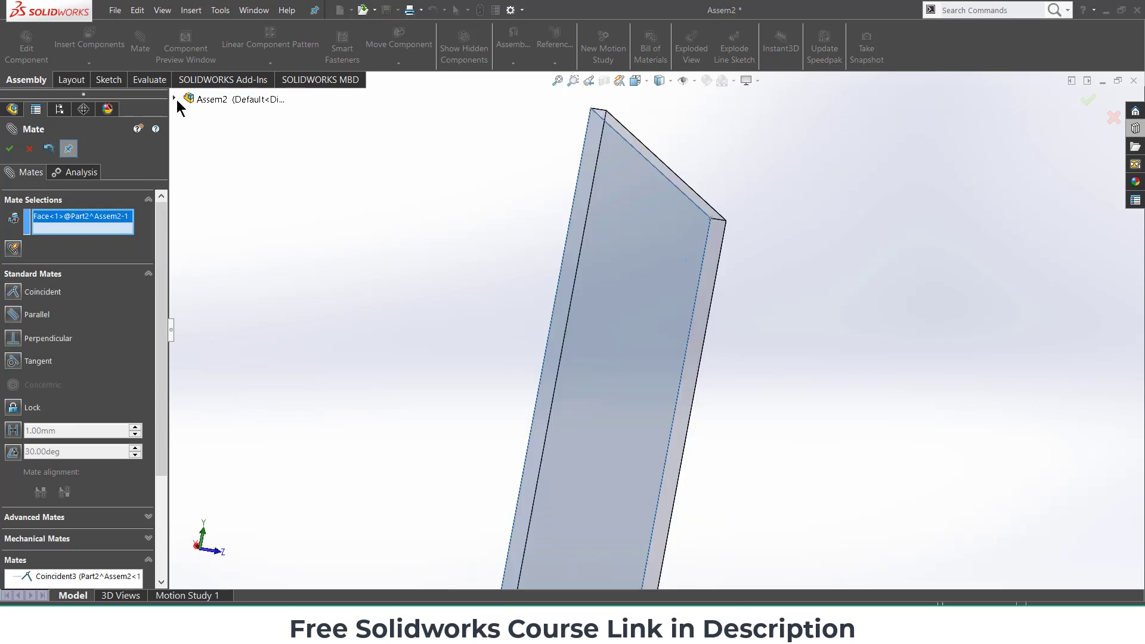
click(174, 99)
click(214, 157)
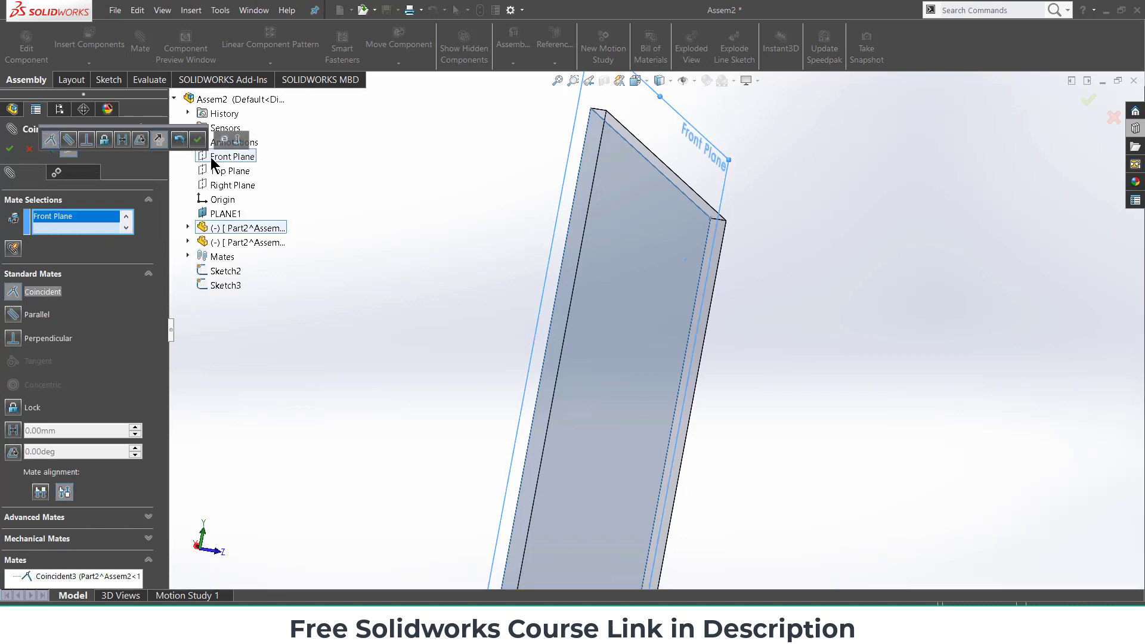
click(69, 139)
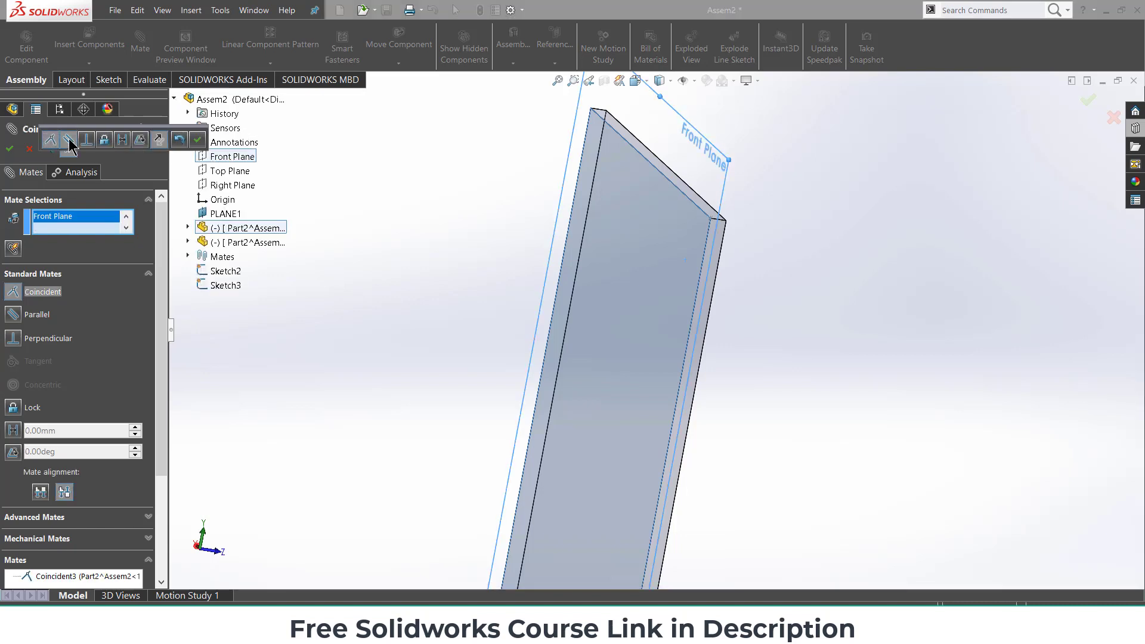
click(10, 148)
middle_drag(689, 336, 588, 327)
click(10, 148)
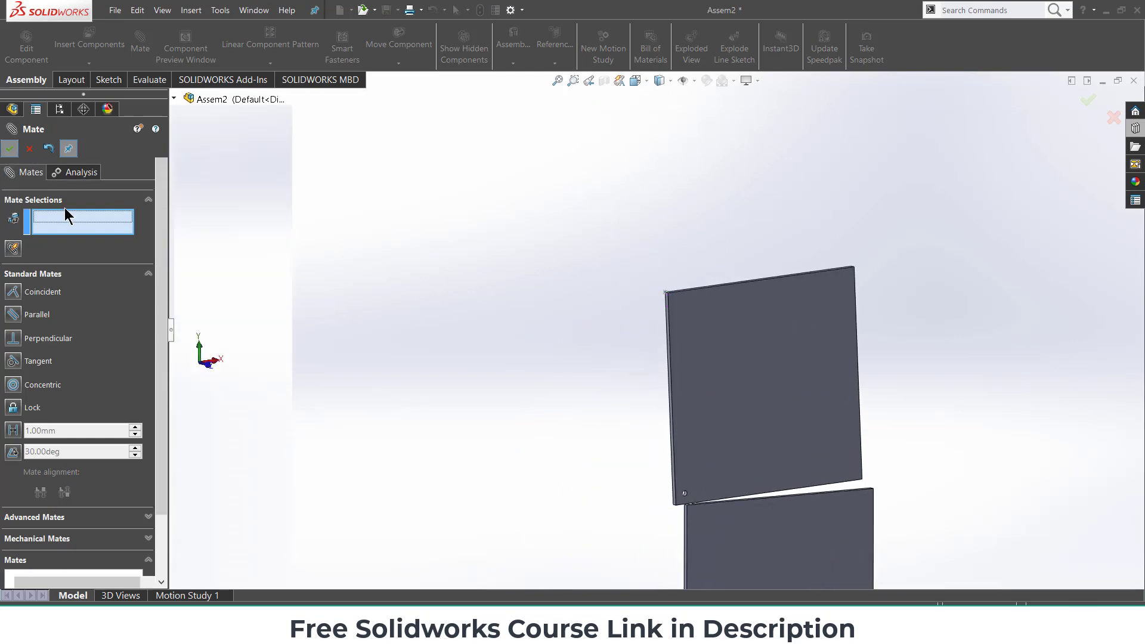
Swing the second plate about its mated corner until it roughly lines up beneath the first plate.
click(752, 382)
key(ctrl+8)
drag(752, 380, 717, 365)
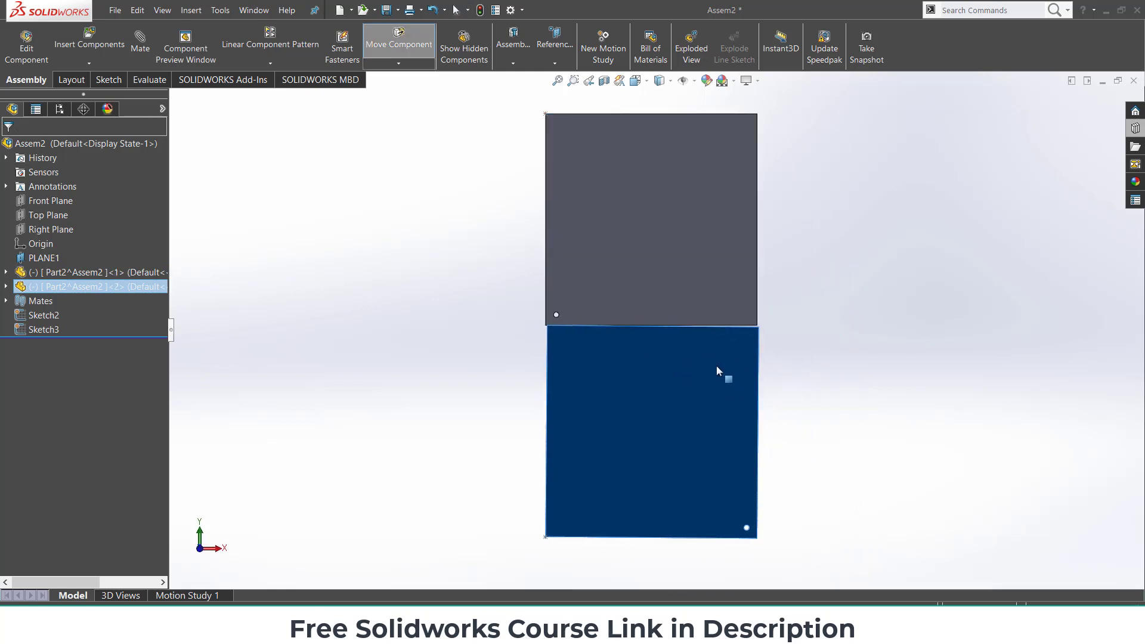
middle_drag(716, 356, 707, 388)
click(267, 245)
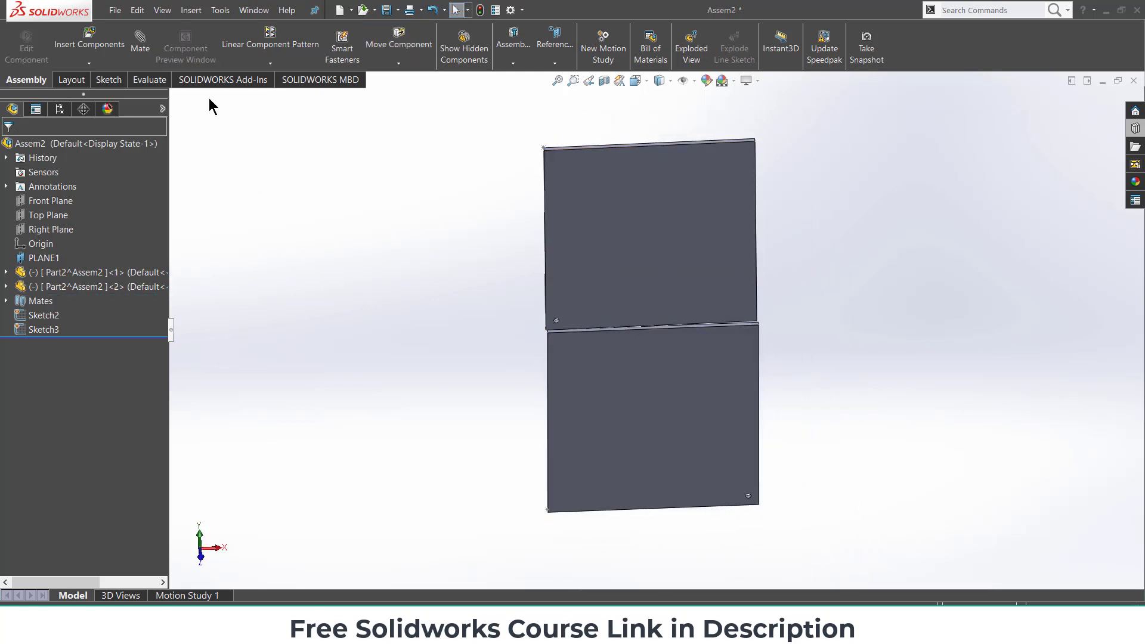
Add a Coincident mate between the second plate's top edge face and the first plate's bottom edge face, and finish mating.
click(124, 31)
click(30, 149)
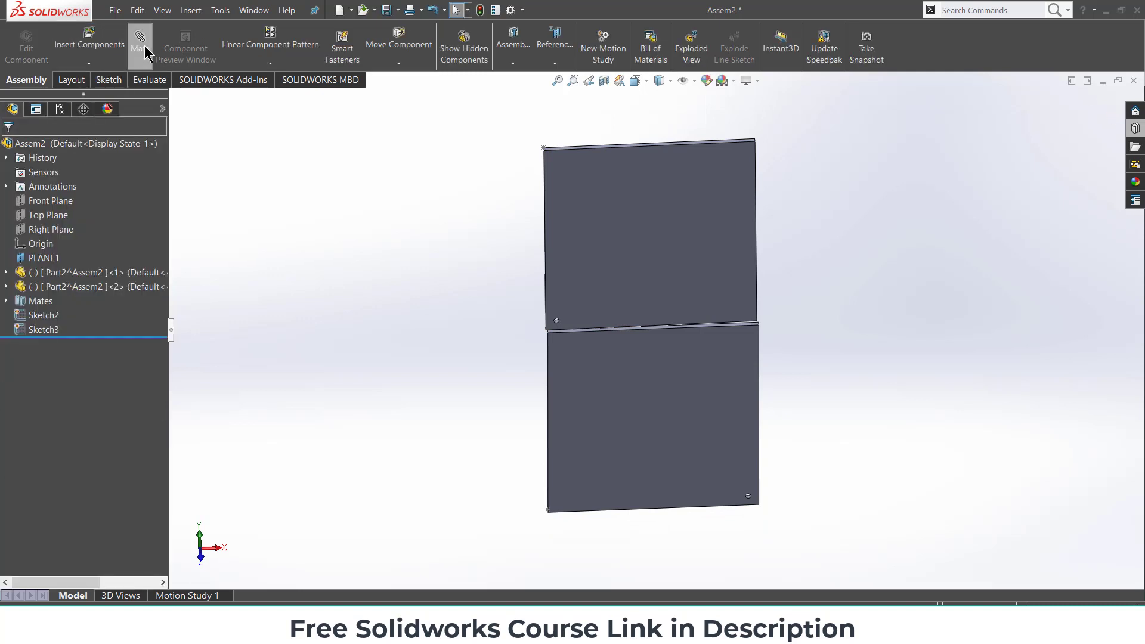
scroll(603, 337, down, 5)
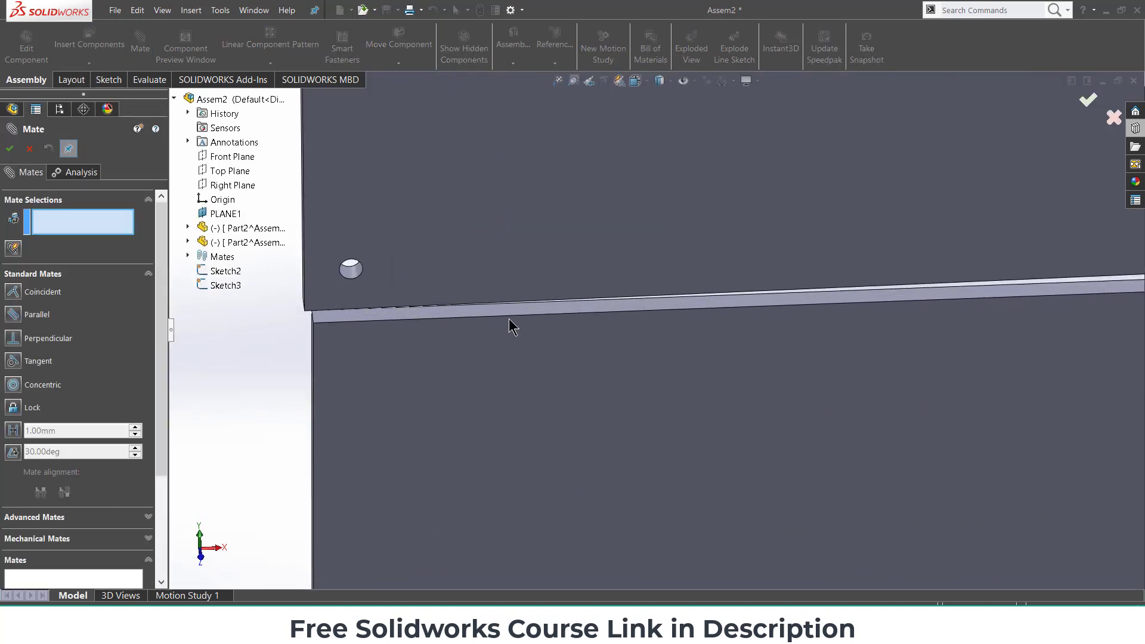
click(348, 339)
mouse_move(348, 339)
middle_down()
mouse_move(396, 273)
mouse_move(334, 334)
middle_up()
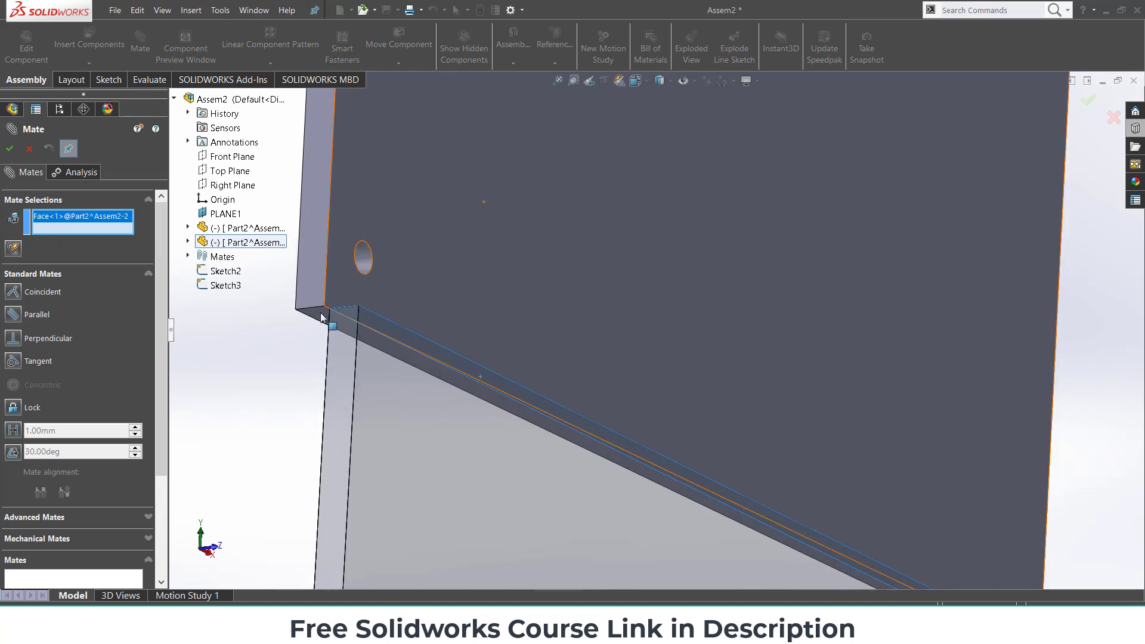
click(319, 313)
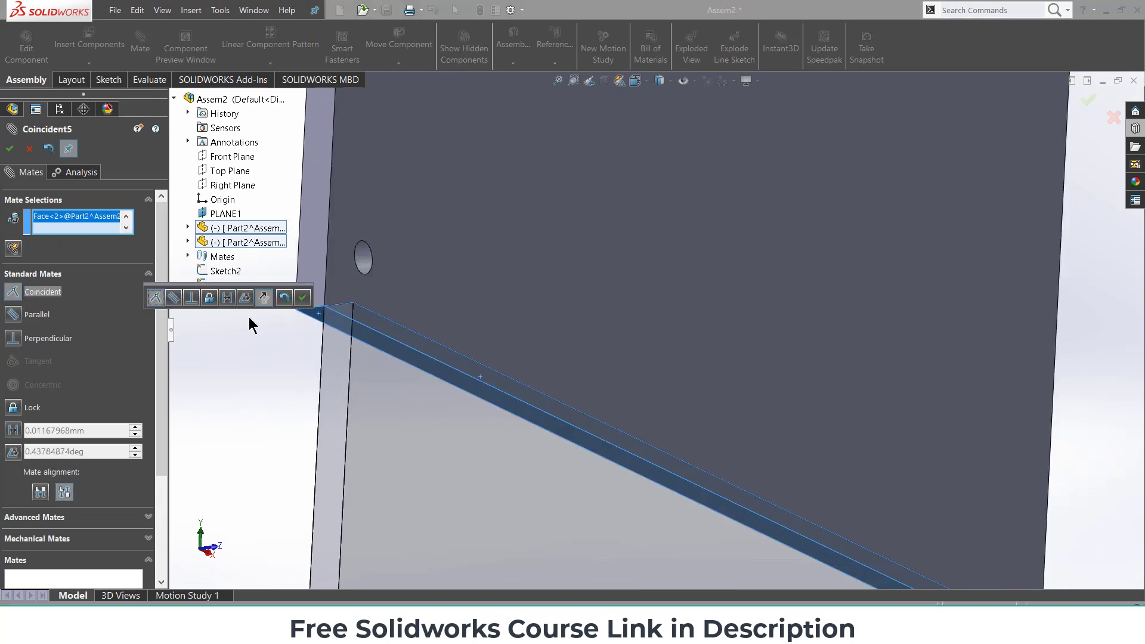
click(303, 301)
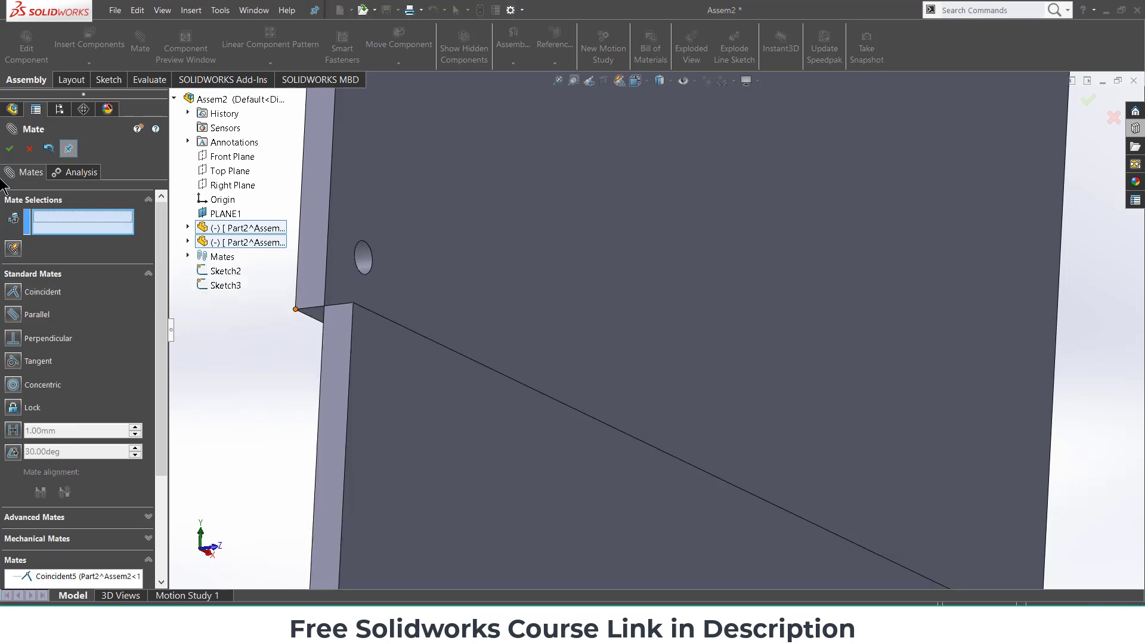
click(30, 149)
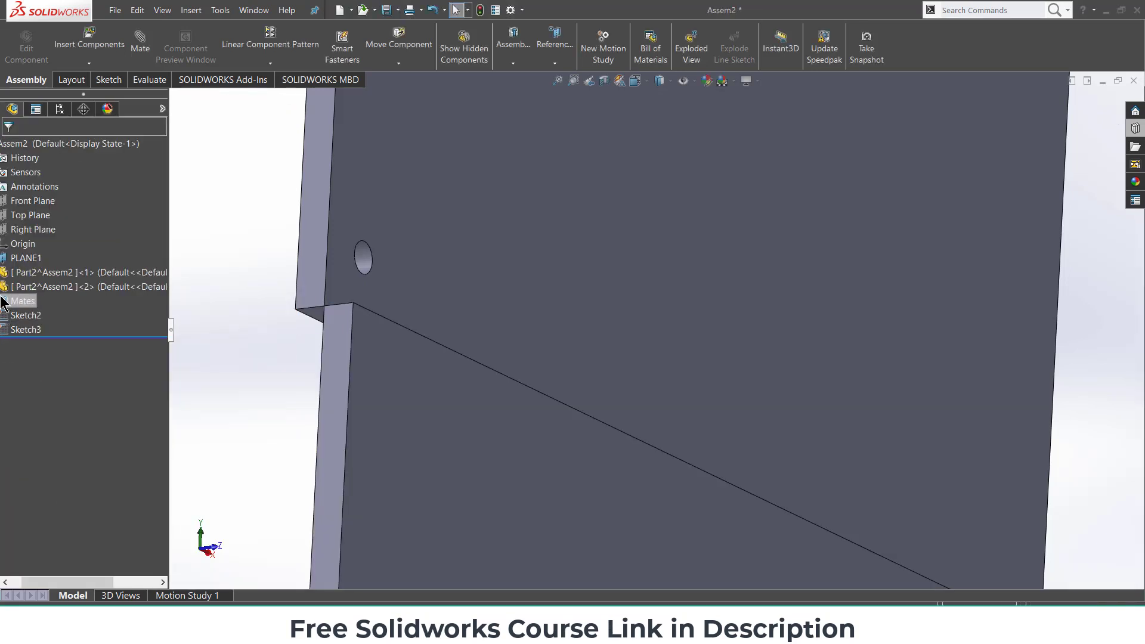
Rename the coincident mate between the two plates as "temporary".
click(8, 301)
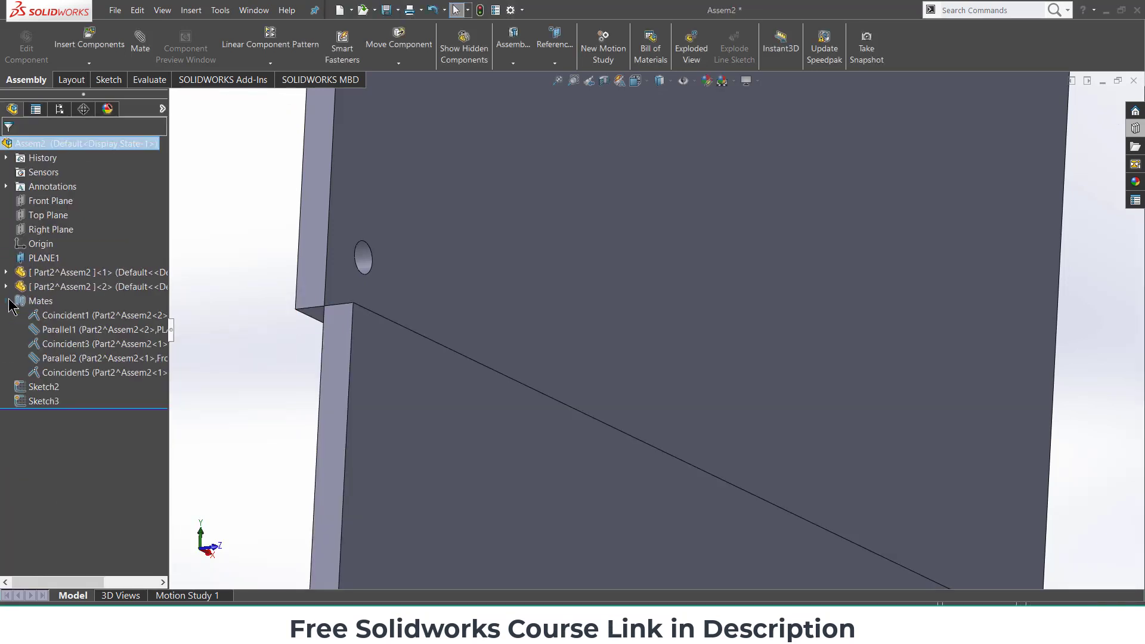
click(58, 372)
click(56, 373)
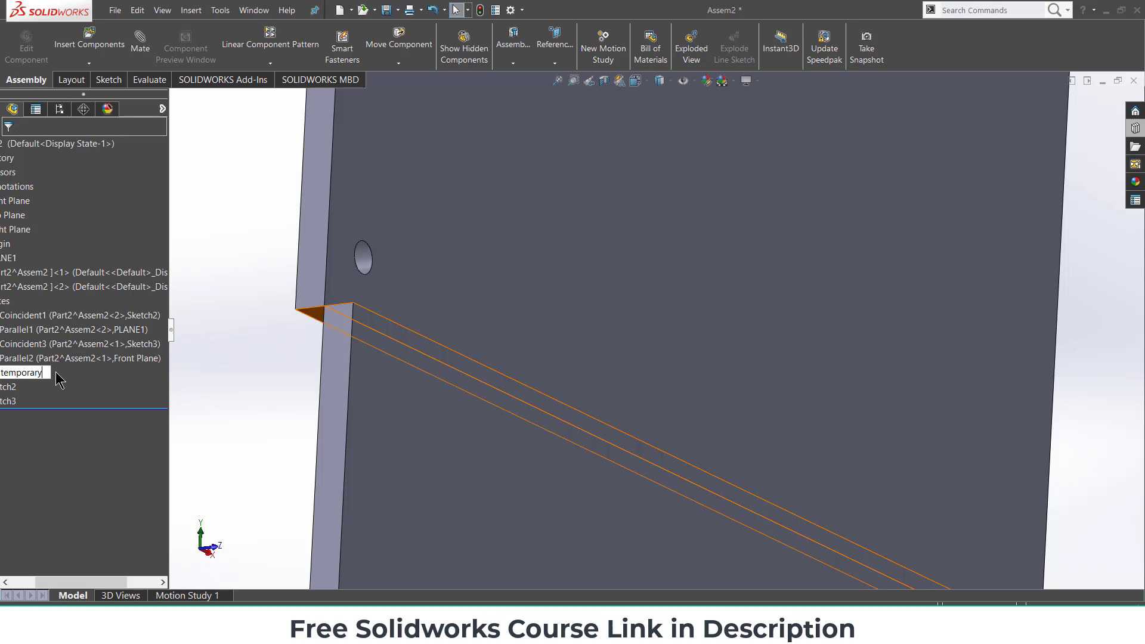
text(temporary)
key(Return)
Insert a new part into the assembly, placed on the Front Plane.
scroll(642, 291, up, 5)
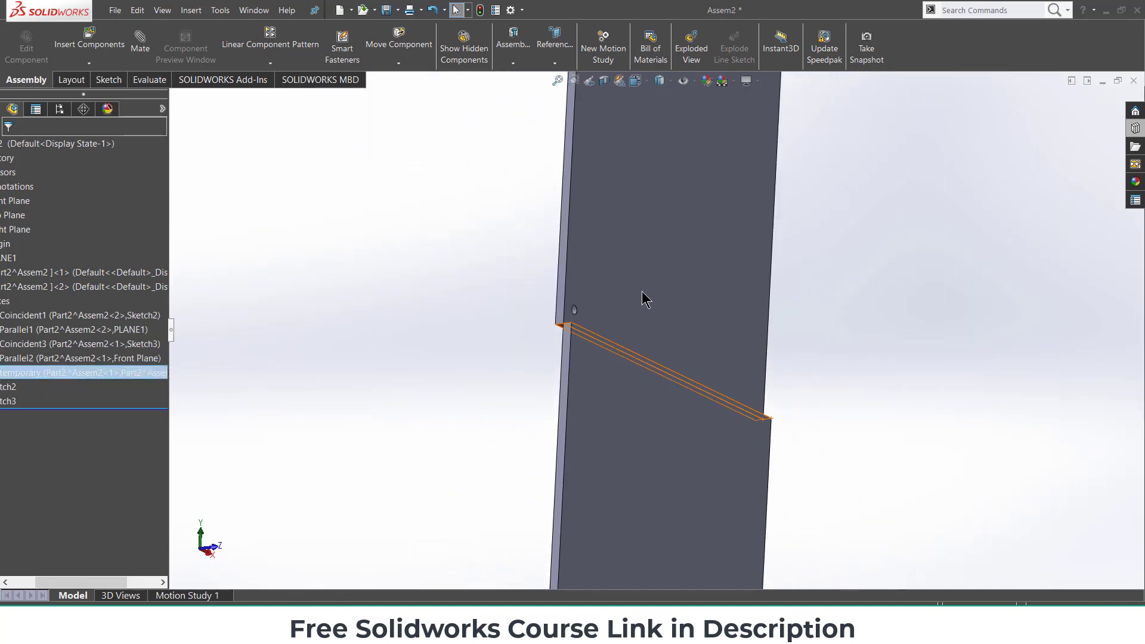
middle_drag(641, 291, 716, 334)
click(695, 302)
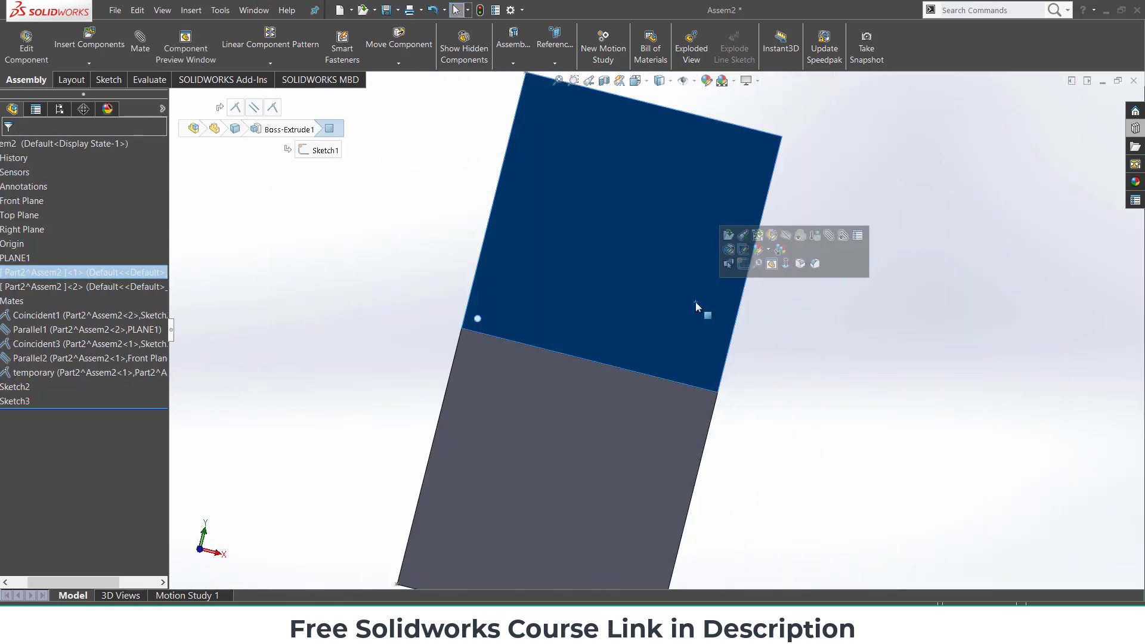
key(ctrl+1)
click(882, 334)
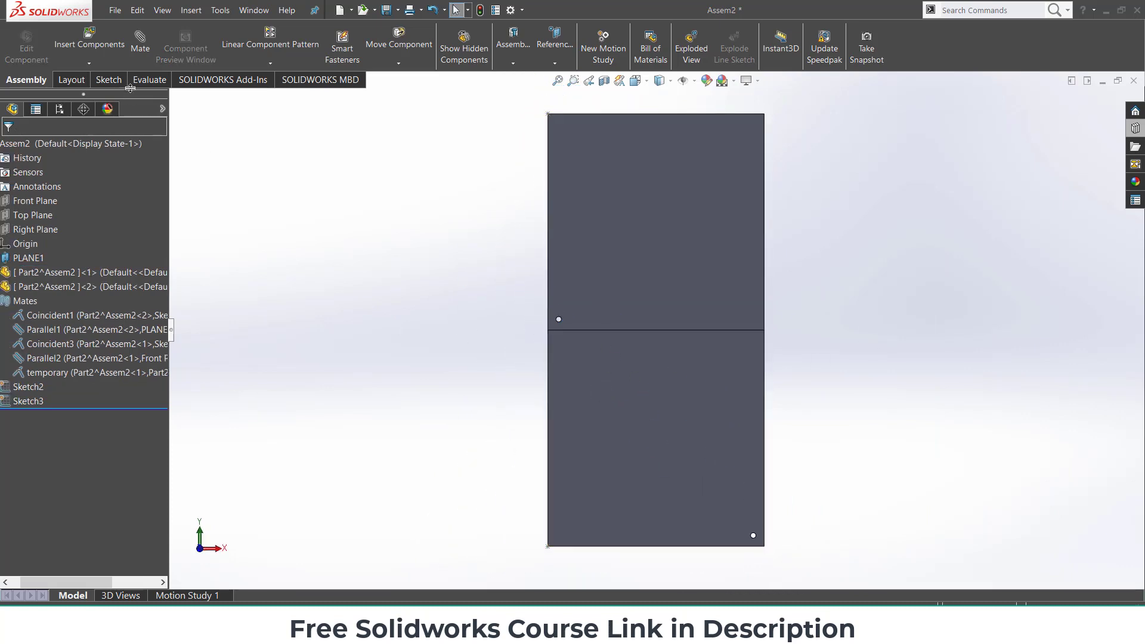
click(89, 62)
click(99, 94)
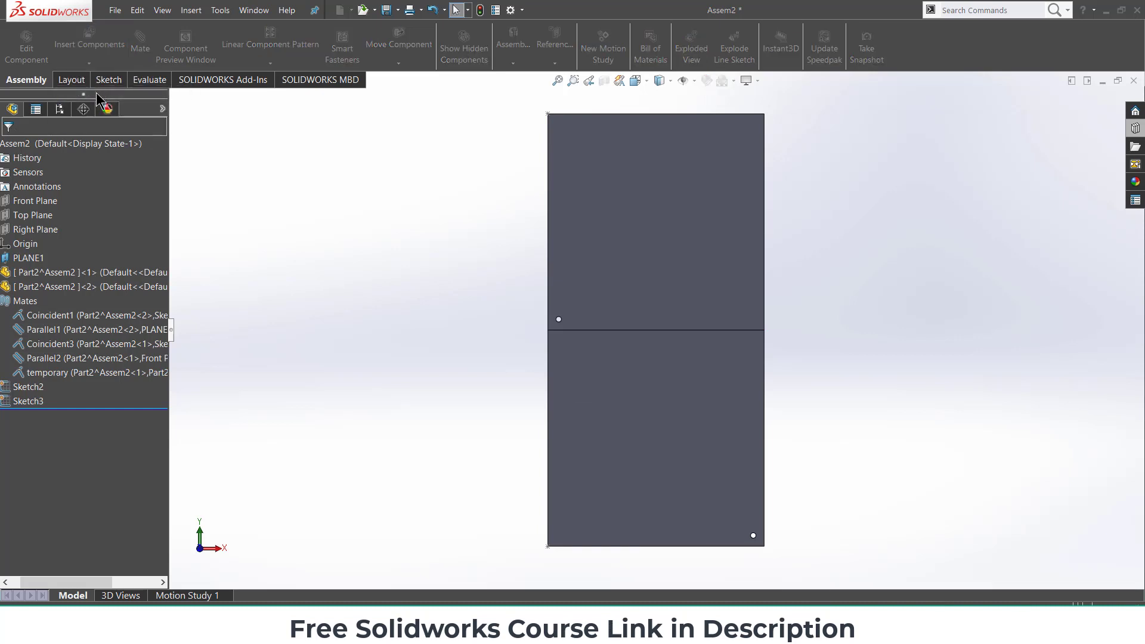
click(42, 201)
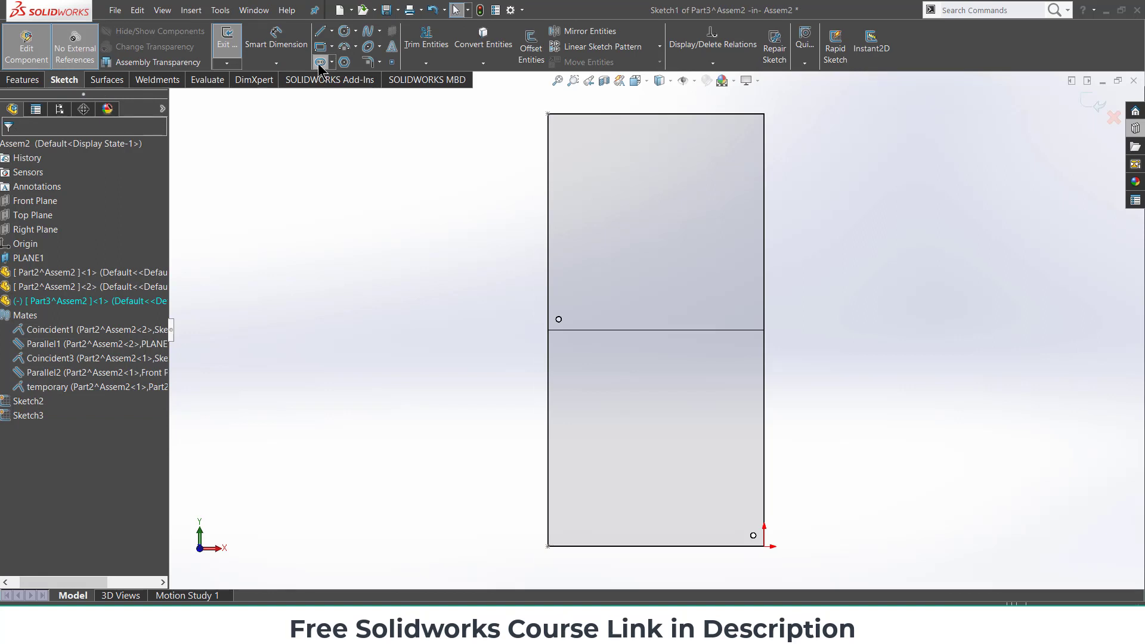
Sketch a straight slot about 34 mm wide from the upper plate's hole centre to the lower plate's hole centre.
click(320, 62)
scroll(555, 316, down, 3)
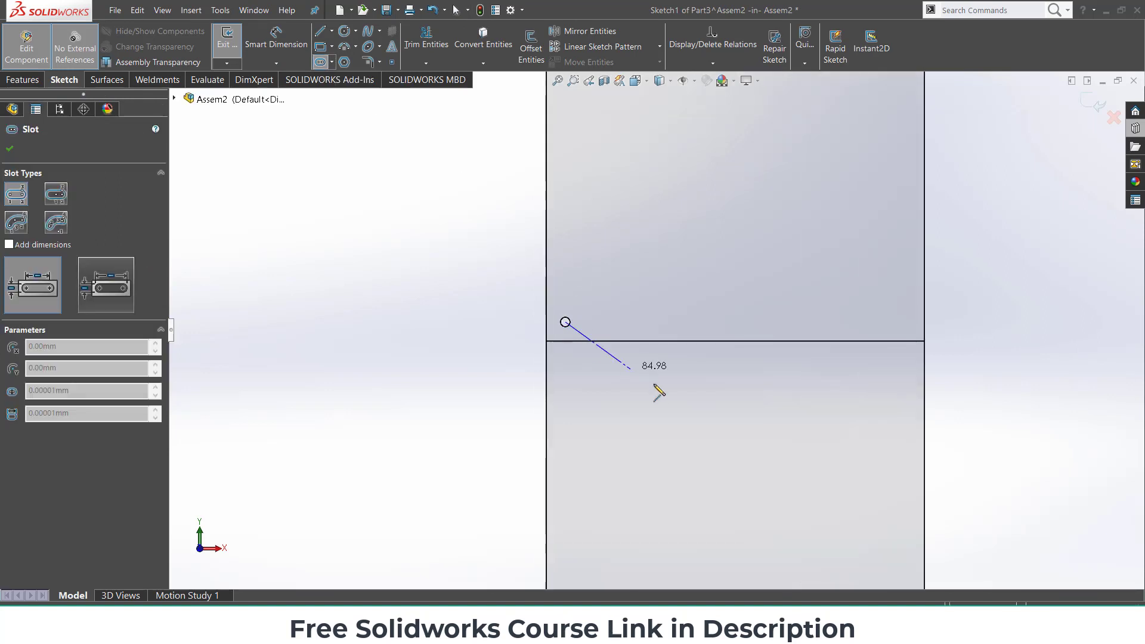
scroll(656, 382, up, 3)
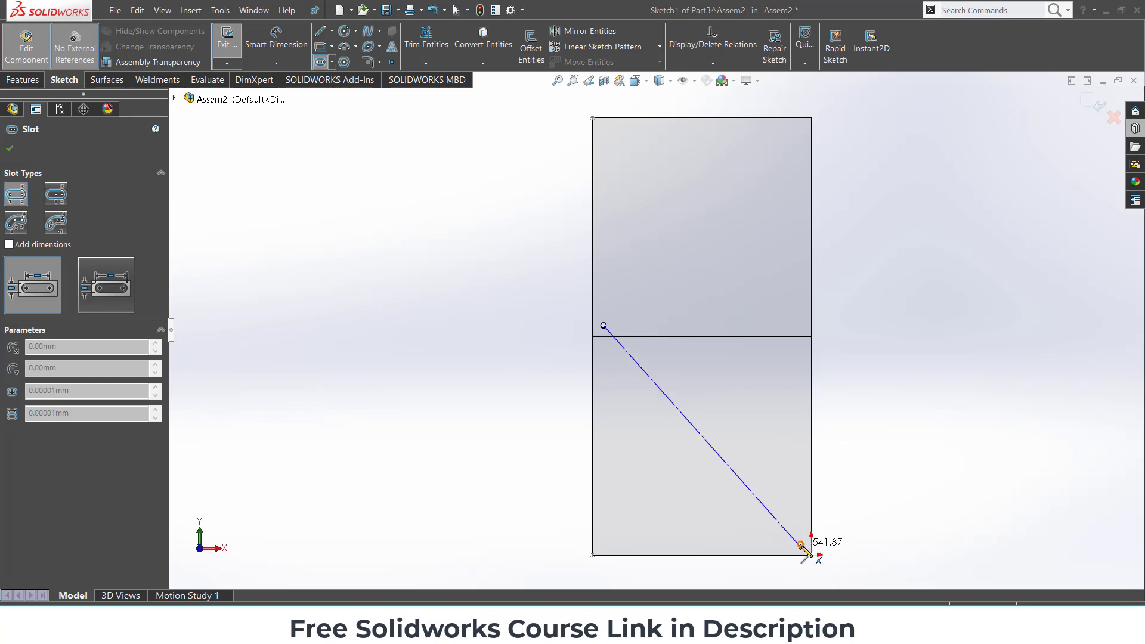
scroll(802, 546, down, 5)
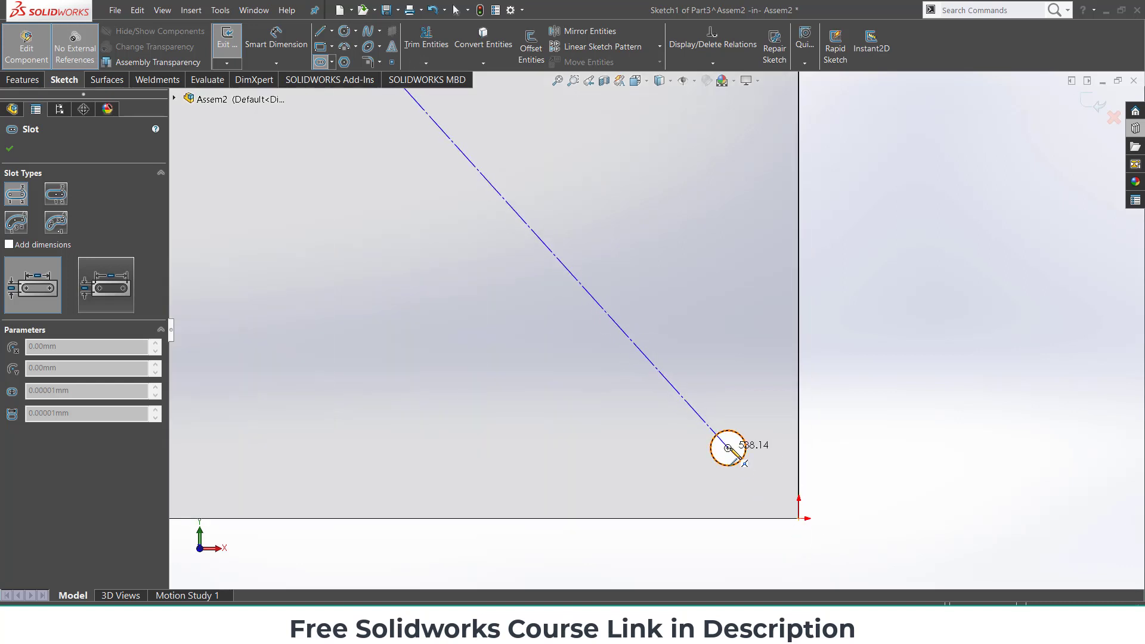
click(728, 447)
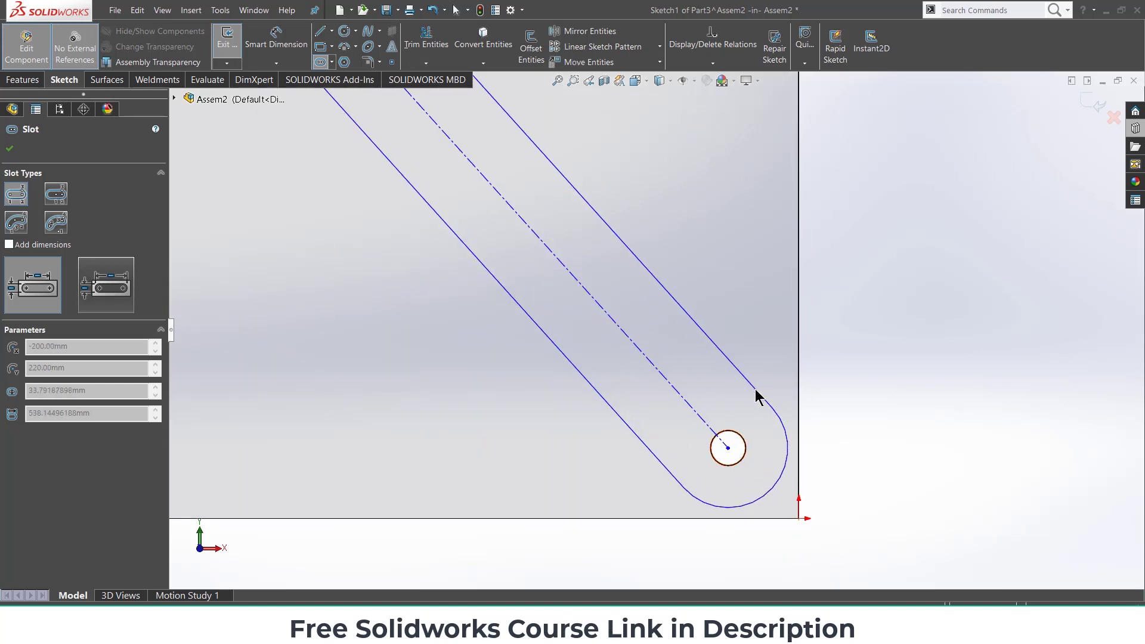
click(756, 396)
Draw a 5 mm radius circle centred on the slot's upper end, matching the upper plate's hole.
scroll(656, 334, up, 2)
scroll(181, 76, up, 1)
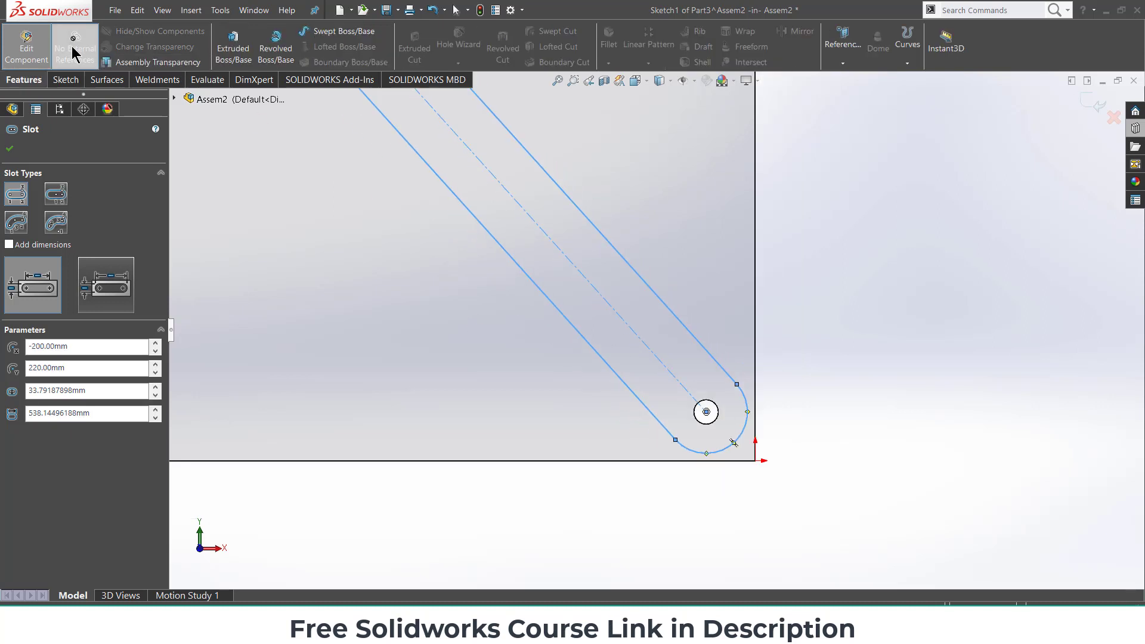
scroll(588, 269, up, 5)
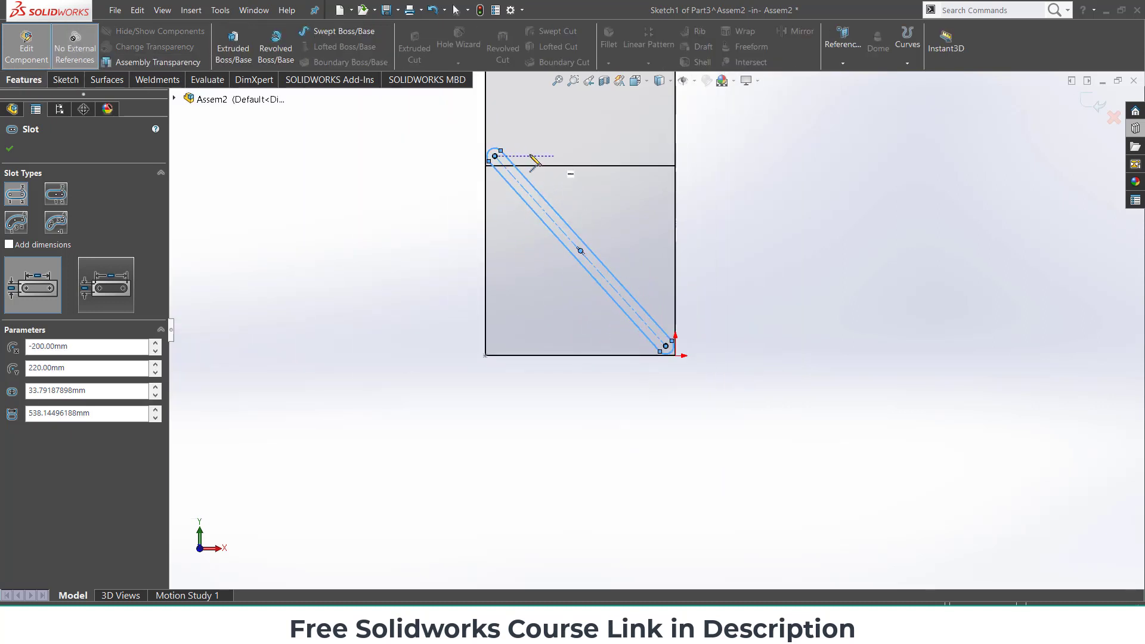
scroll(498, 149, down, 5)
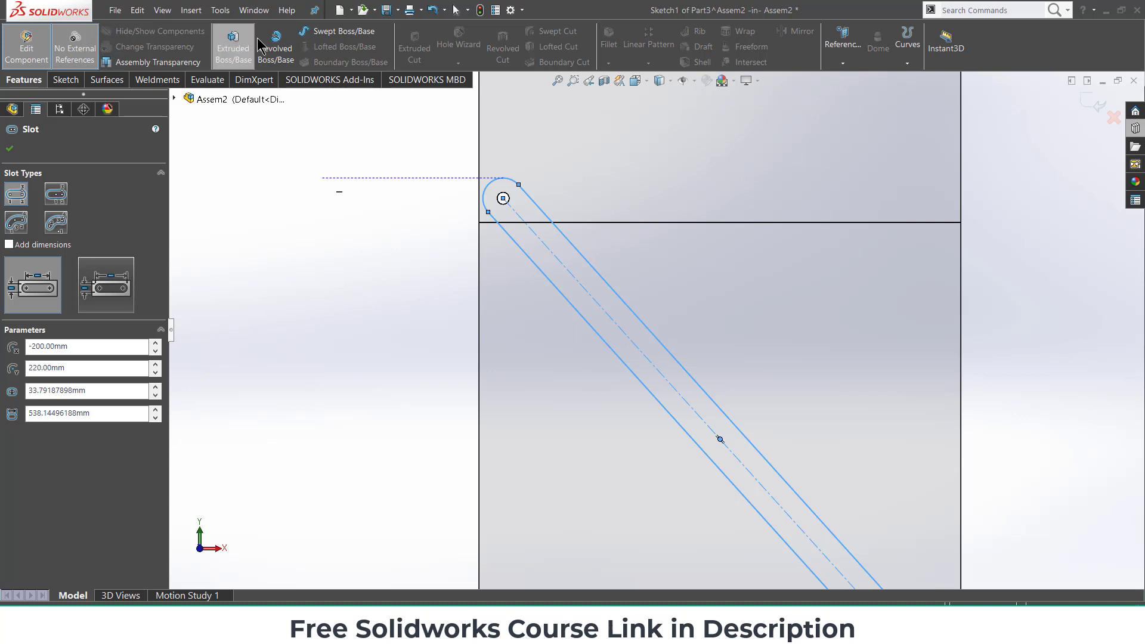
click(66, 79)
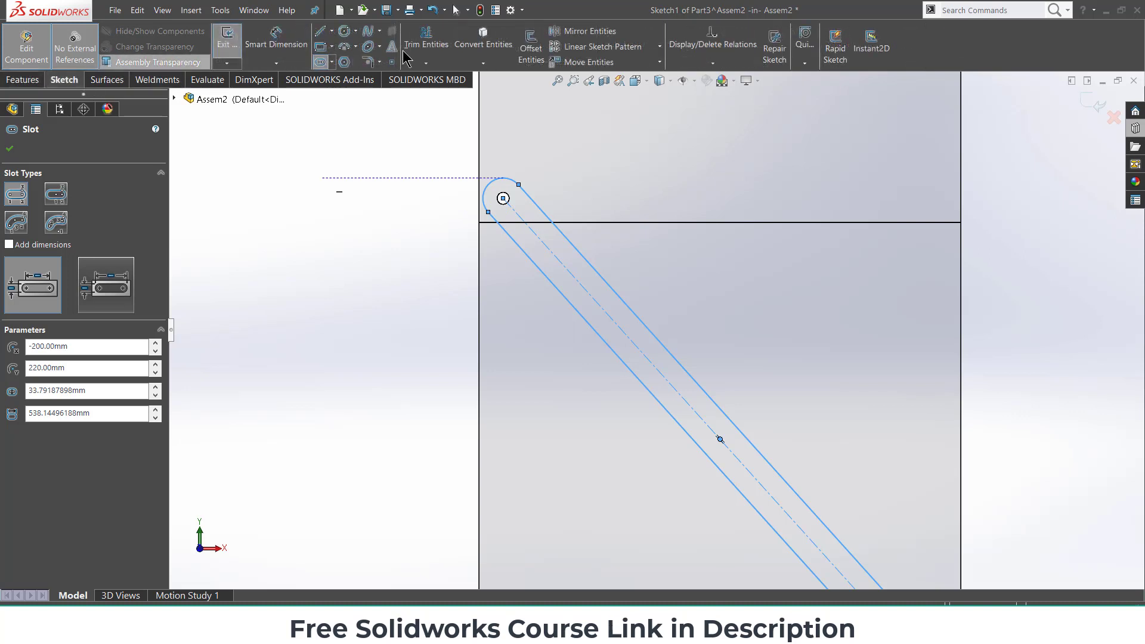
click(344, 31)
scroll(513, 157, down, 6)
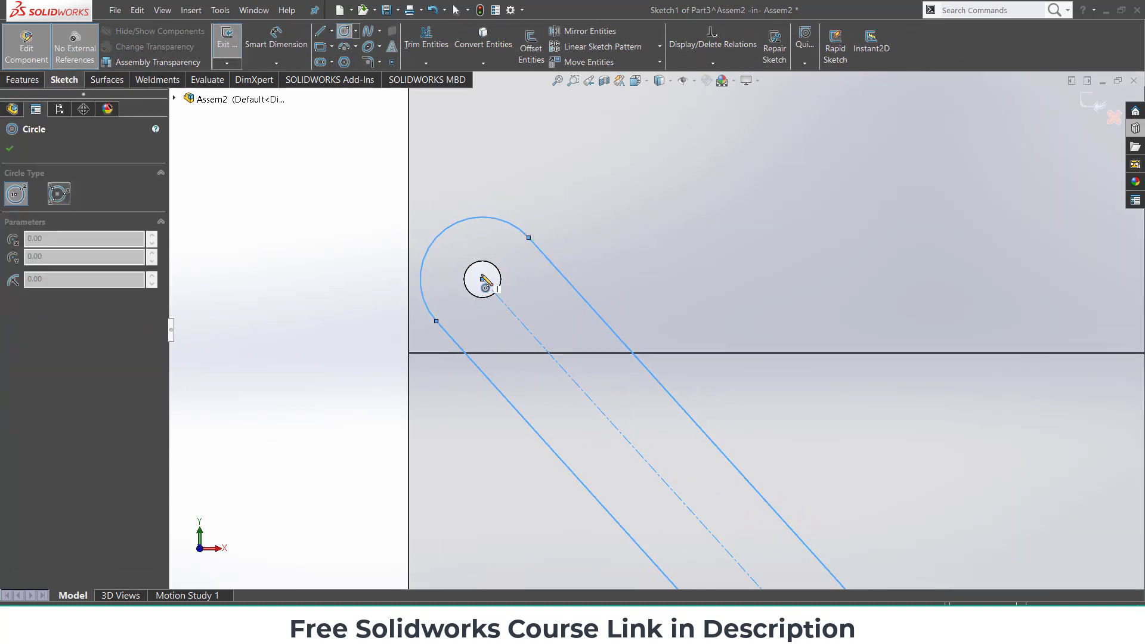
click(482, 279)
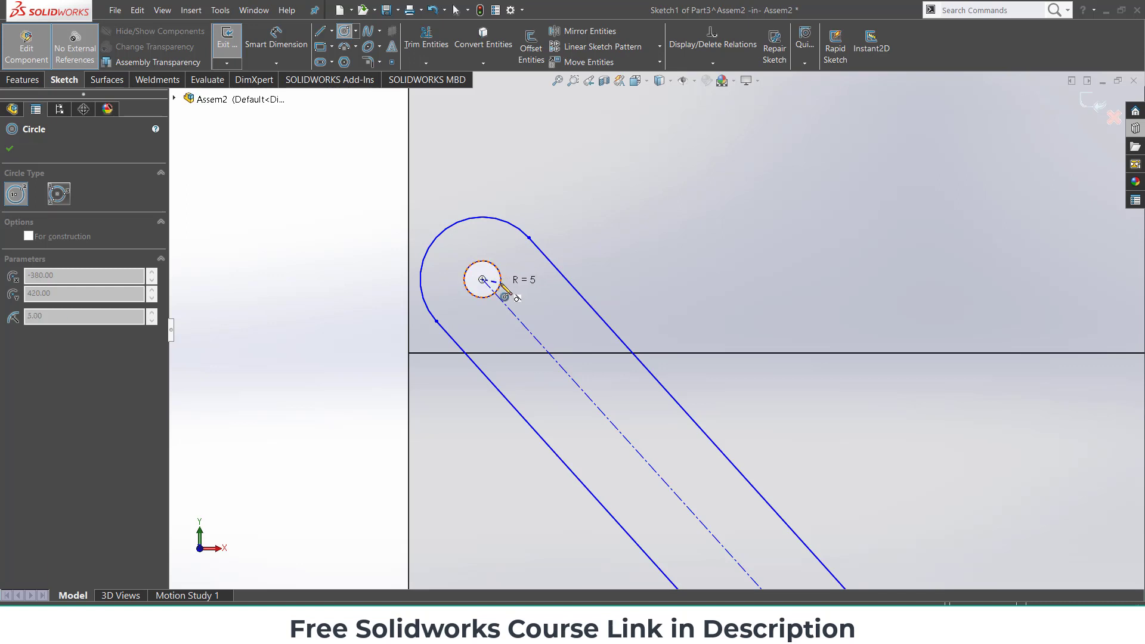
click(501, 285)
scroll(715, 266, up, 4)
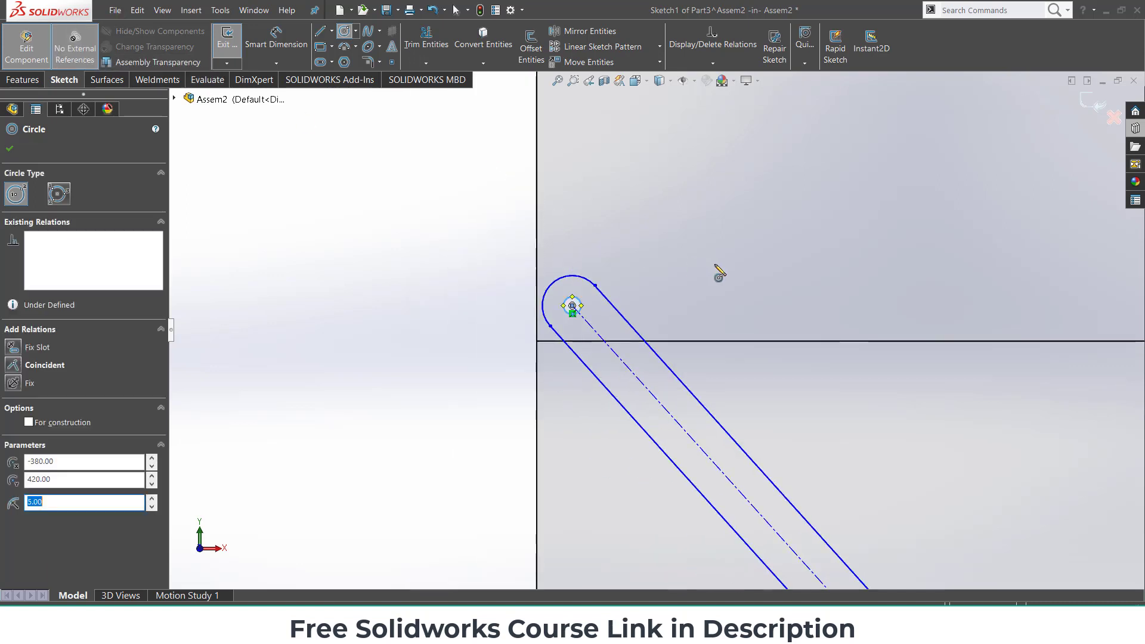
Draw a 5 mm radius circle centred on the slot's lower end, matching the lower plate's hole.
scroll(719, 271, up, 5)
scroll(805, 489, down, 4)
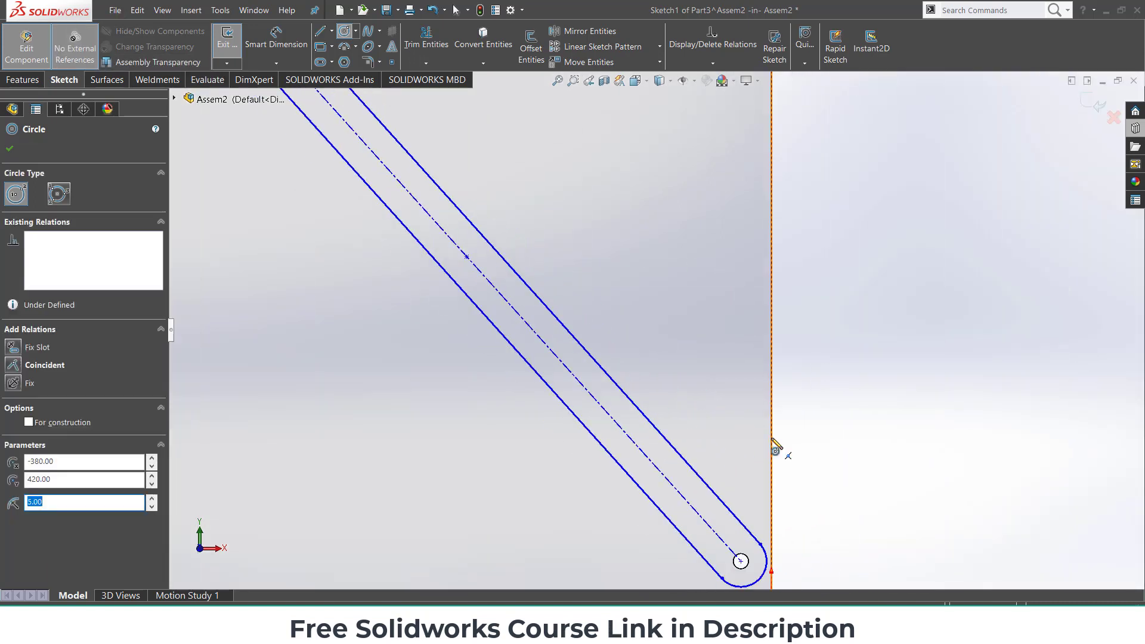
scroll(736, 486, down, 8)
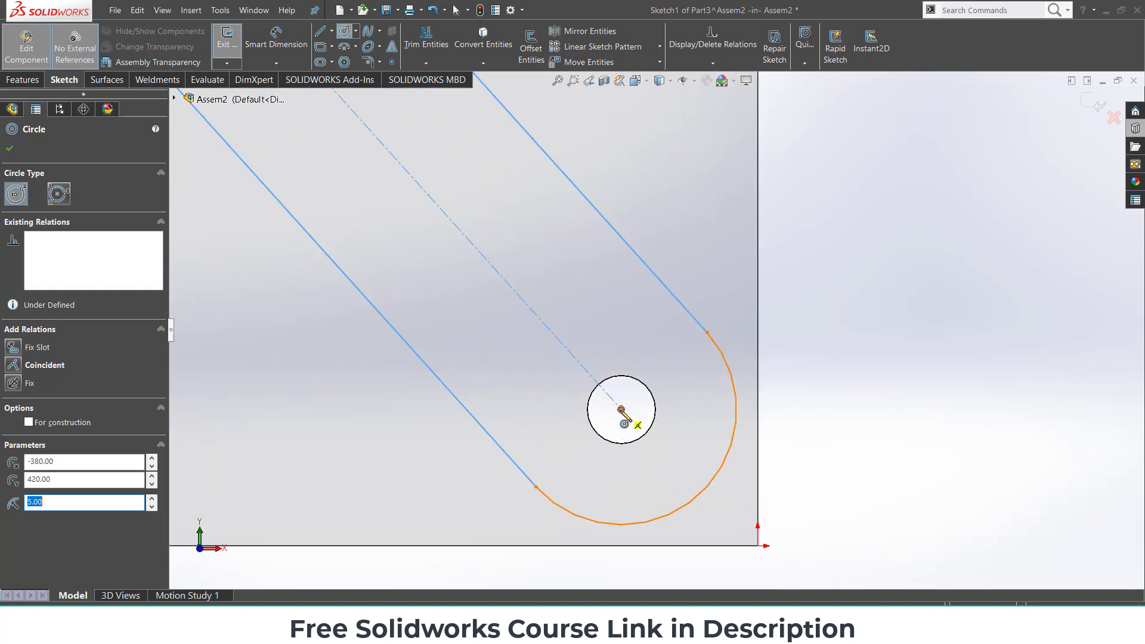
click(620, 409)
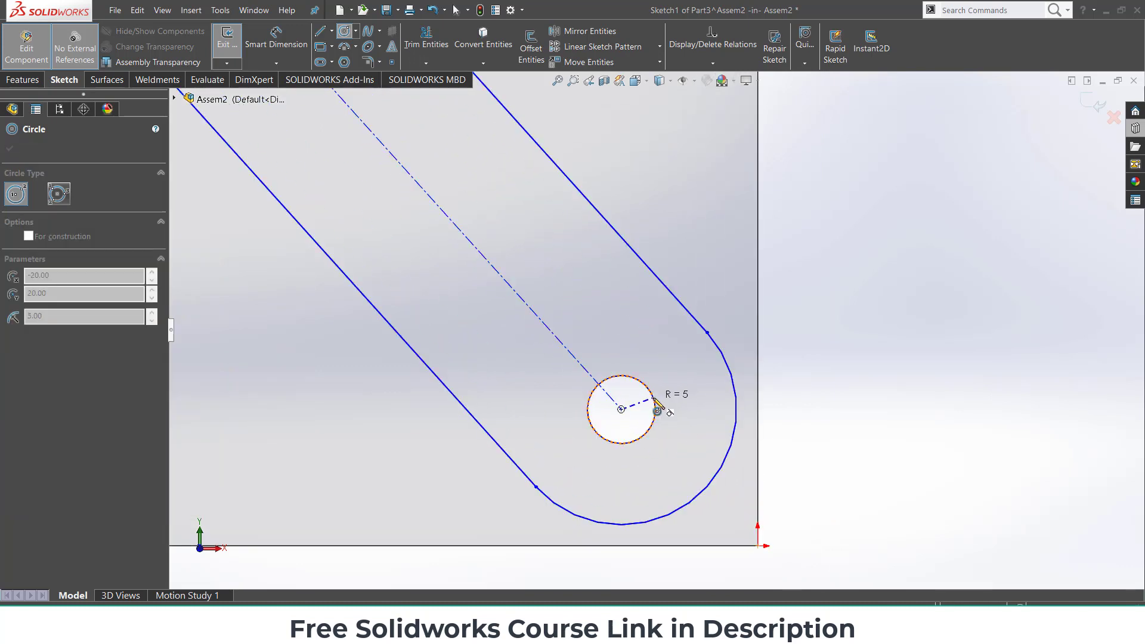
click(656, 410)
Dimension the slot's width and set it to 20 mm.
scroll(655, 409, up, 3)
click(275, 36)
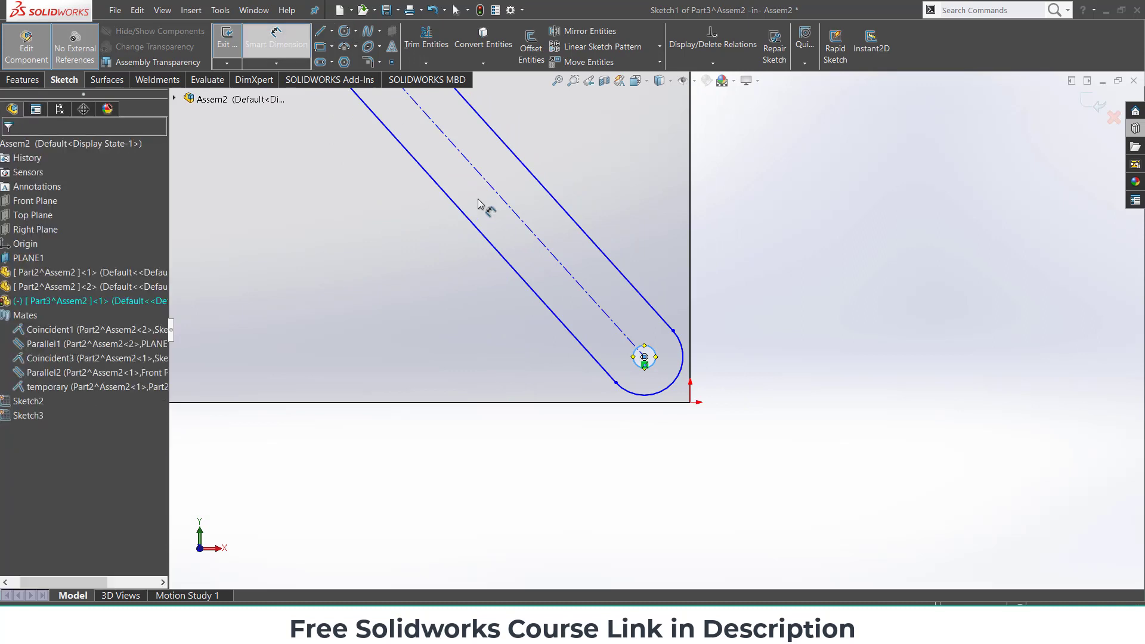
click(557, 205)
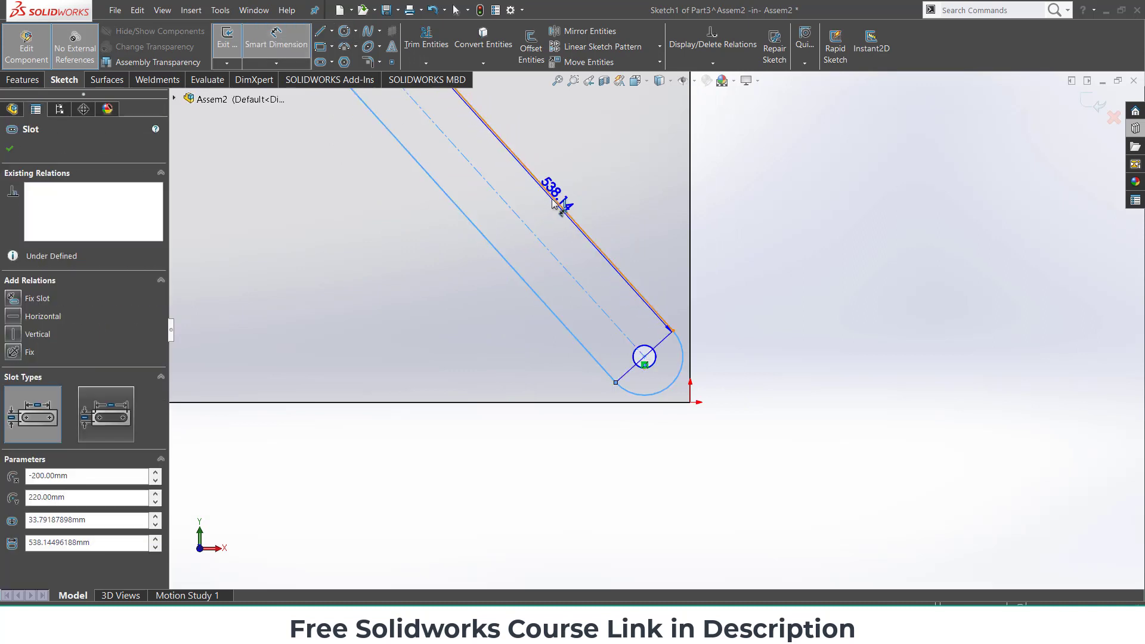
click(715, 396)
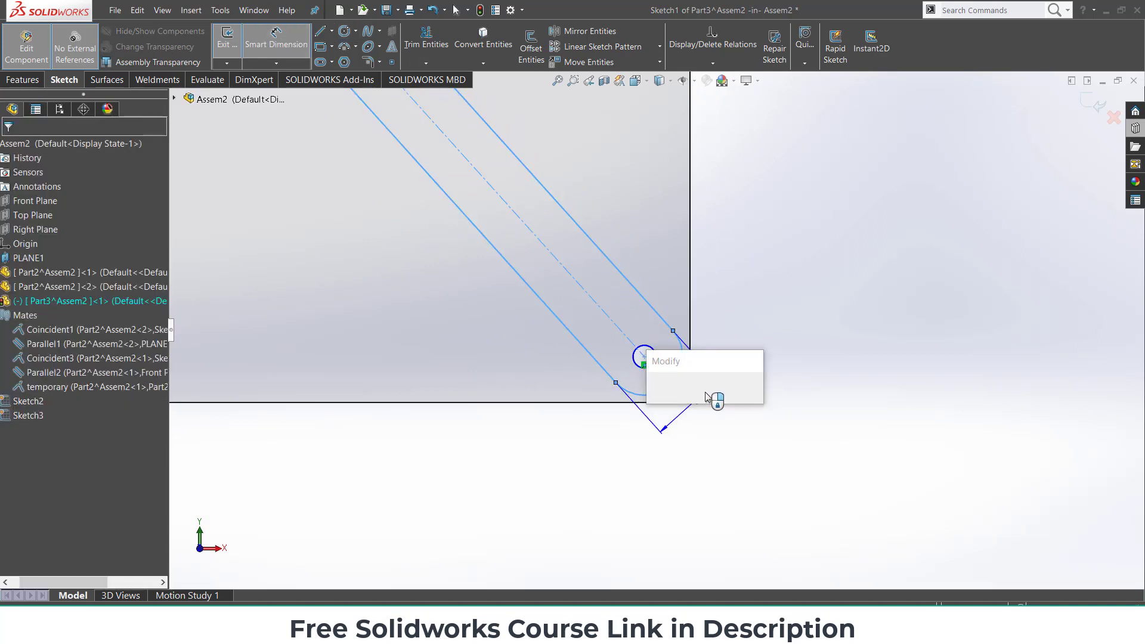
text(20)
key(Return)
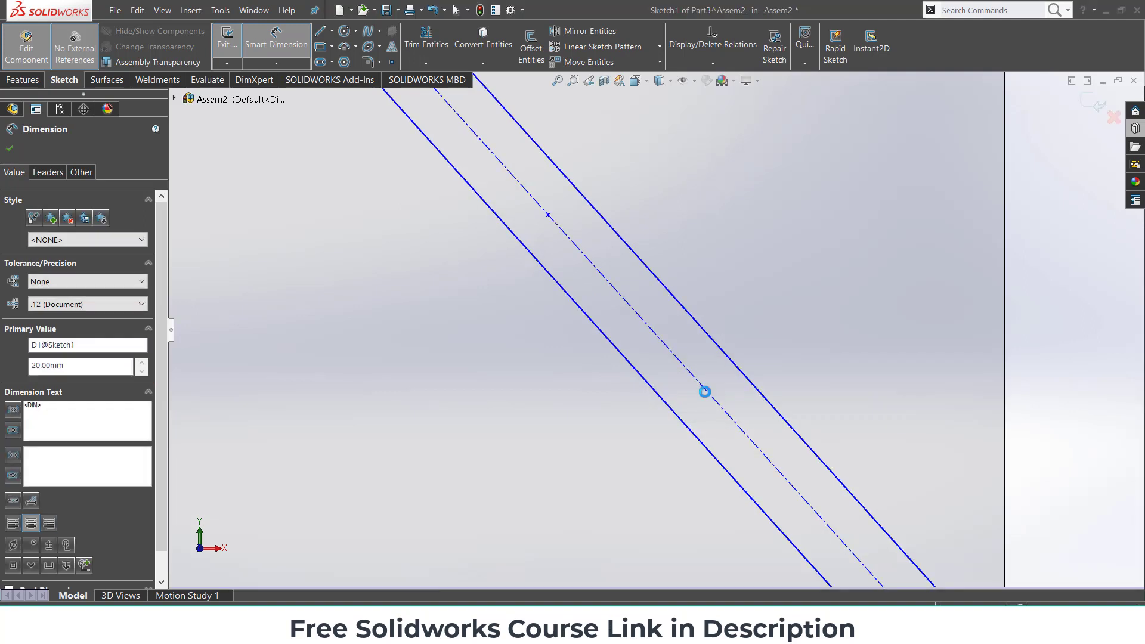
scroll(711, 396, up, 3)
scroll(720, 391, up, 3)
scroll(553, 197, up, 3)
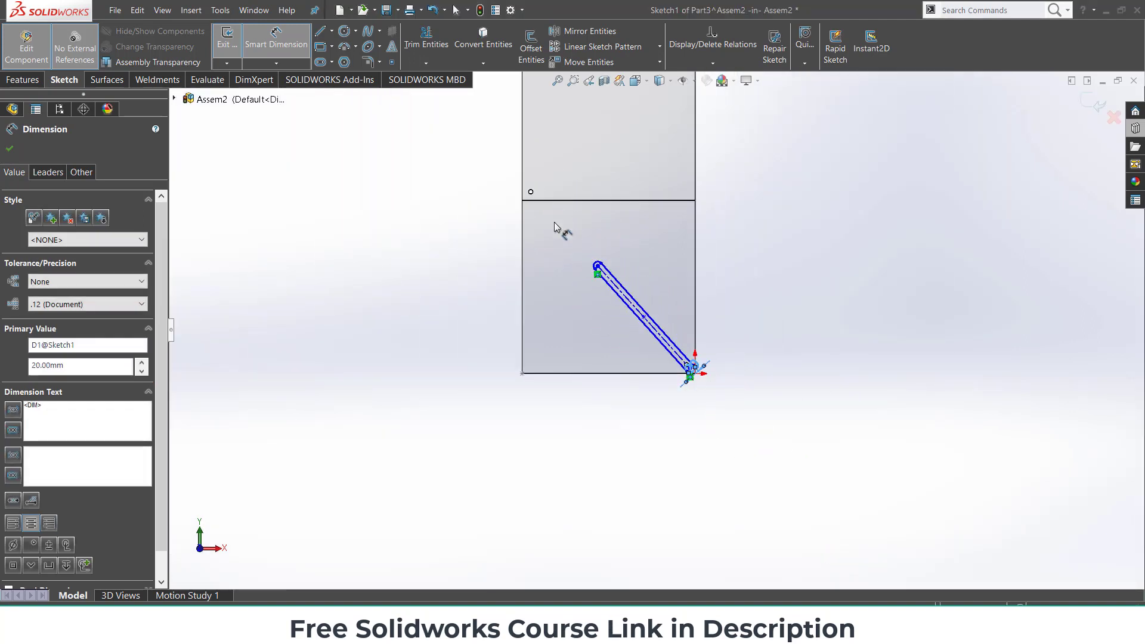
key(Escape)
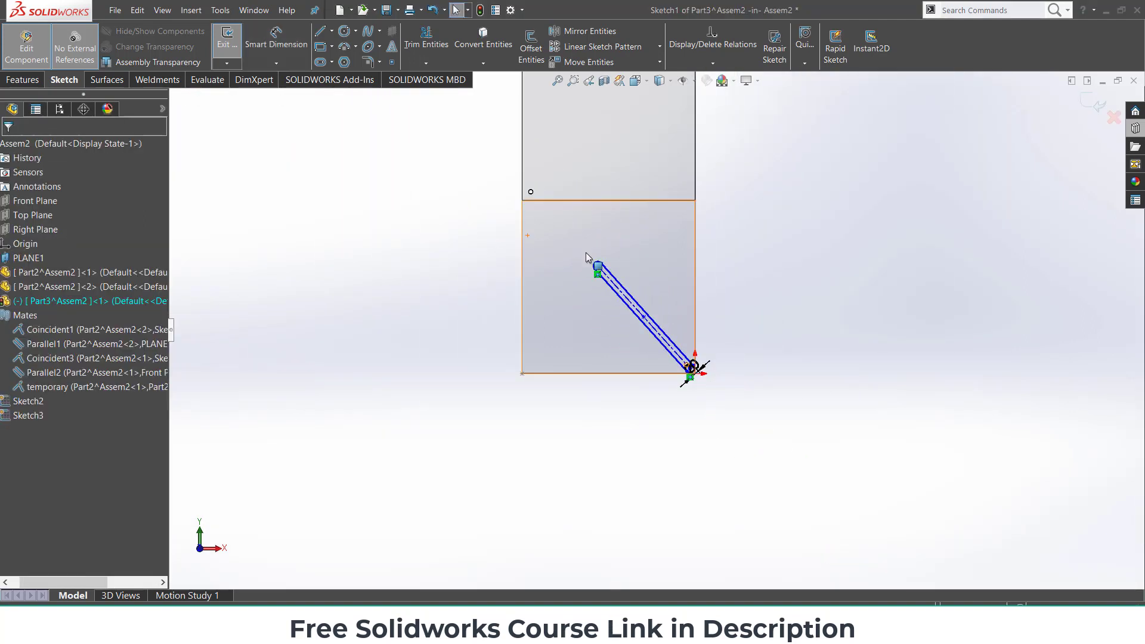
Move the slot's upper end centre back over the upper plate's hole.
scroll(585, 250, down, 5)
click(649, 337)
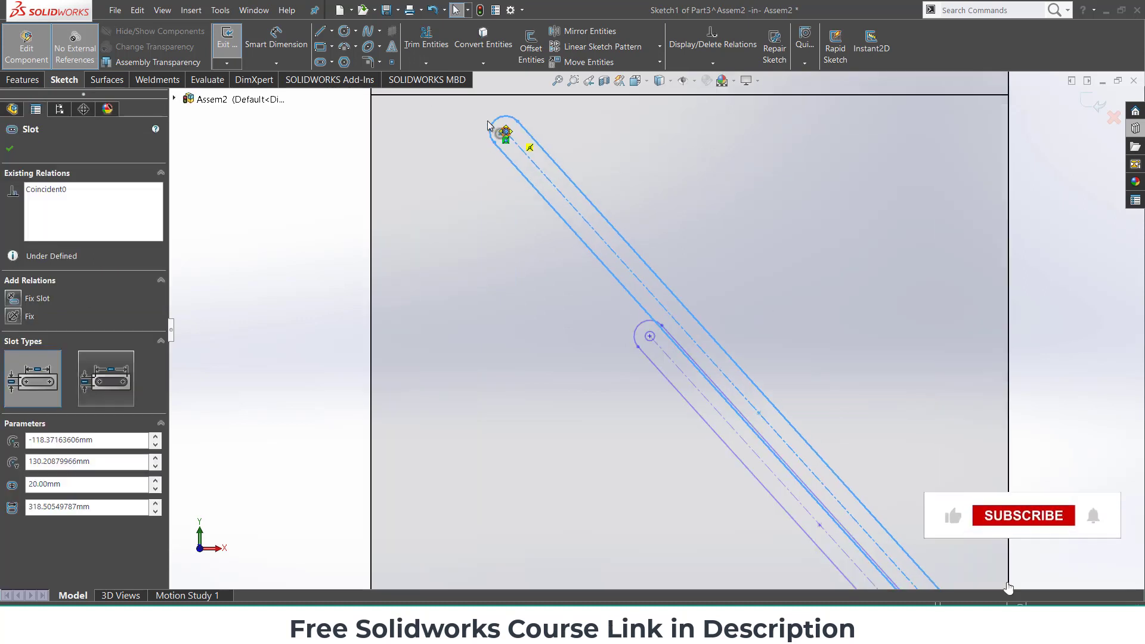
scroll(626, 314, down, 2)
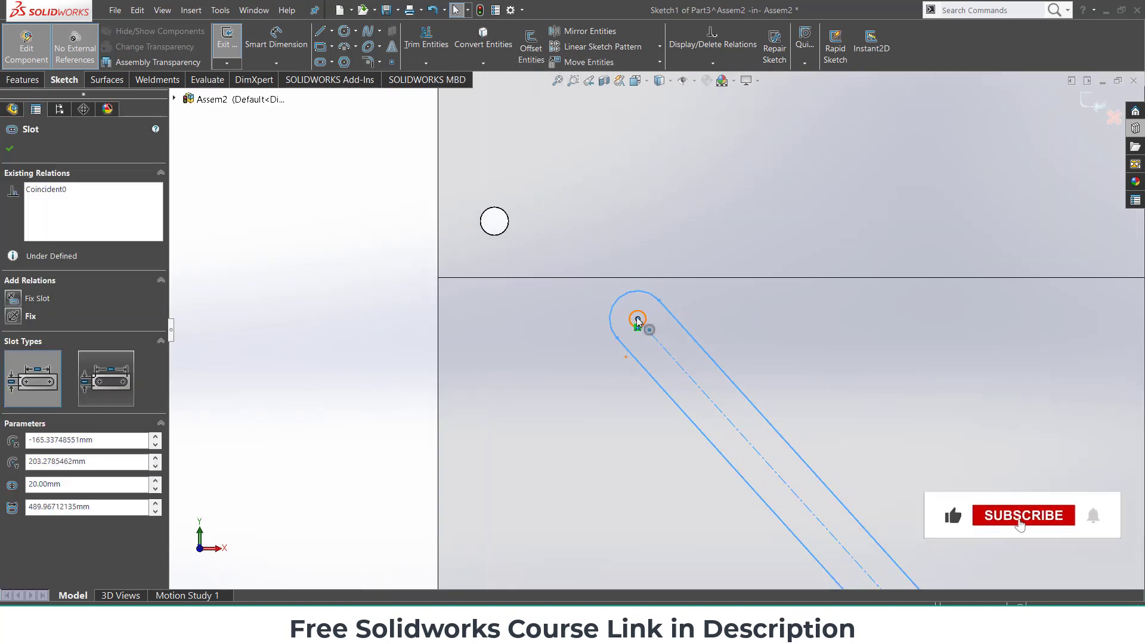
drag(637, 320, 497, 225)
scroll(621, 288, down, 5)
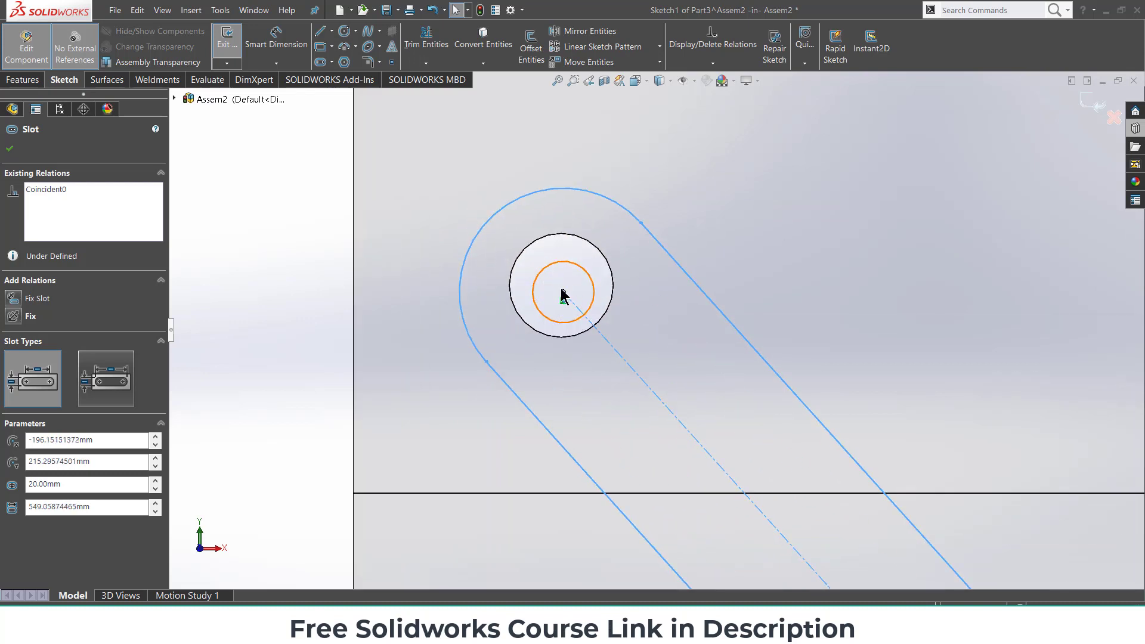
Try to align the slot's upper end centre with the upper plate's hole, first by relation and again by moving it.
key(Escape)
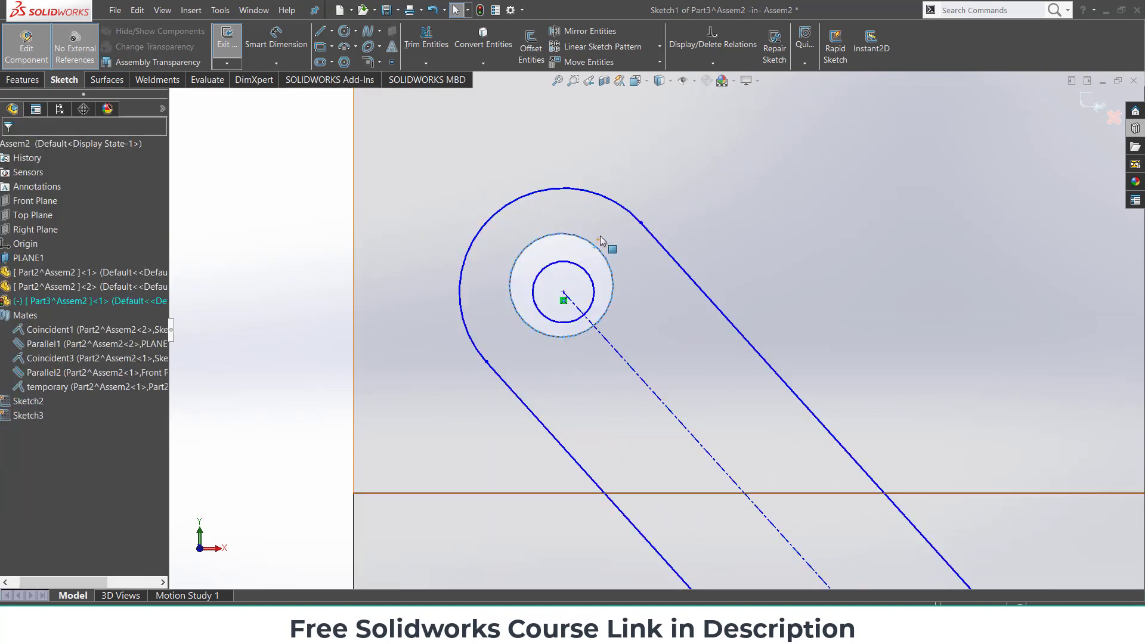
click(564, 293)
ctrl+click(583, 282)
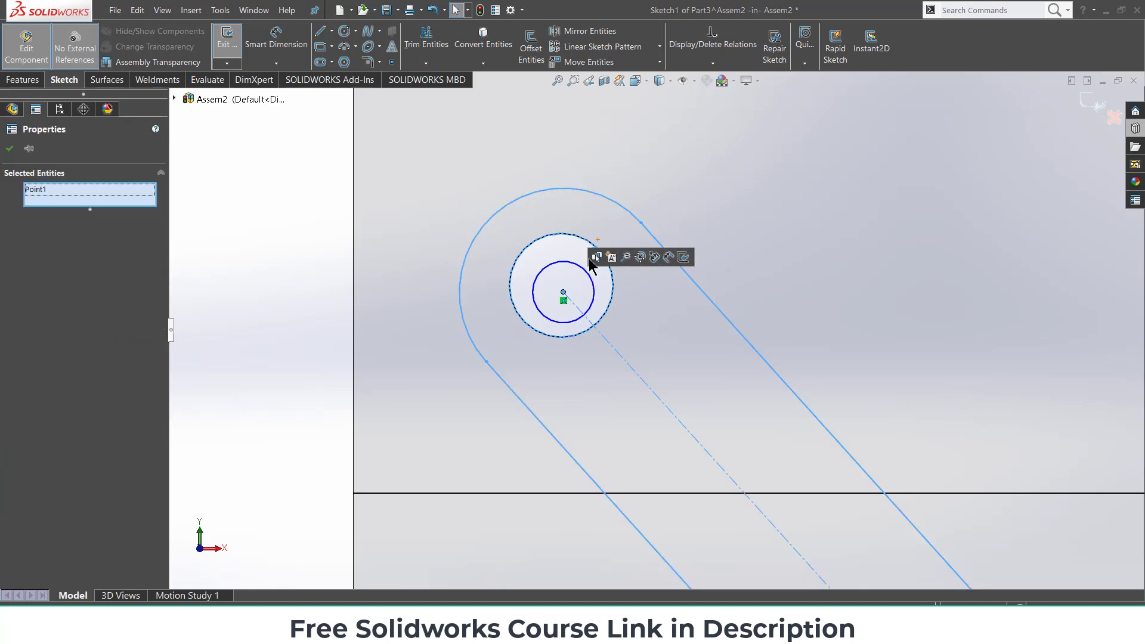
click(595, 296)
key(Escape)
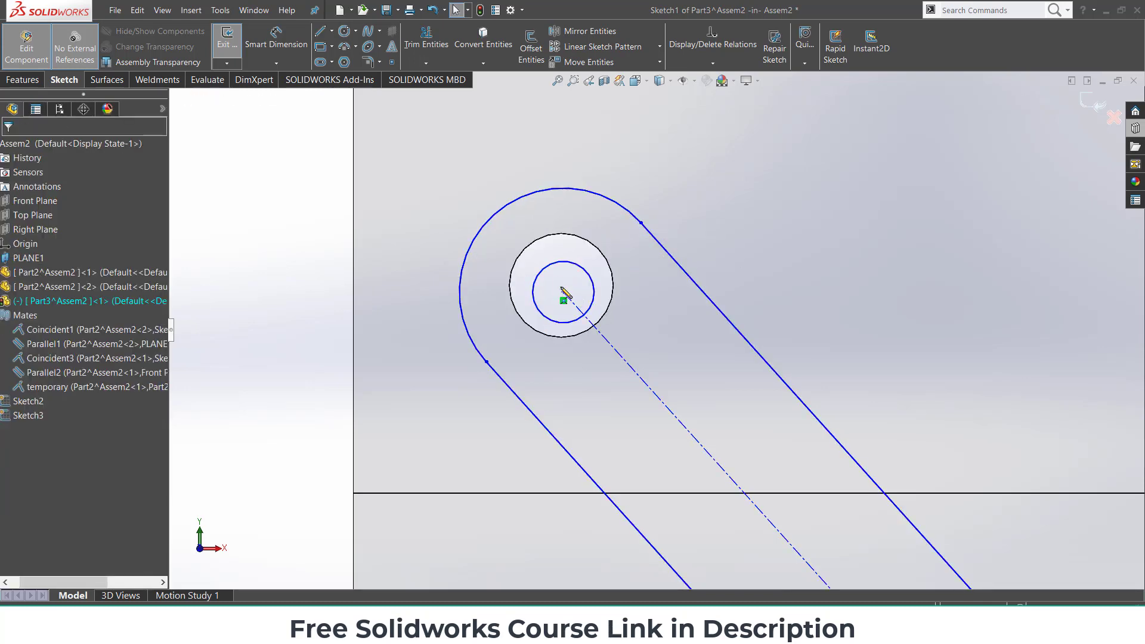
mouse_move(564, 292)
mouse_down()
mouse_move(568, 249)
mouse_move(568, 293)
mouse_move(566, 279)
mouse_up()
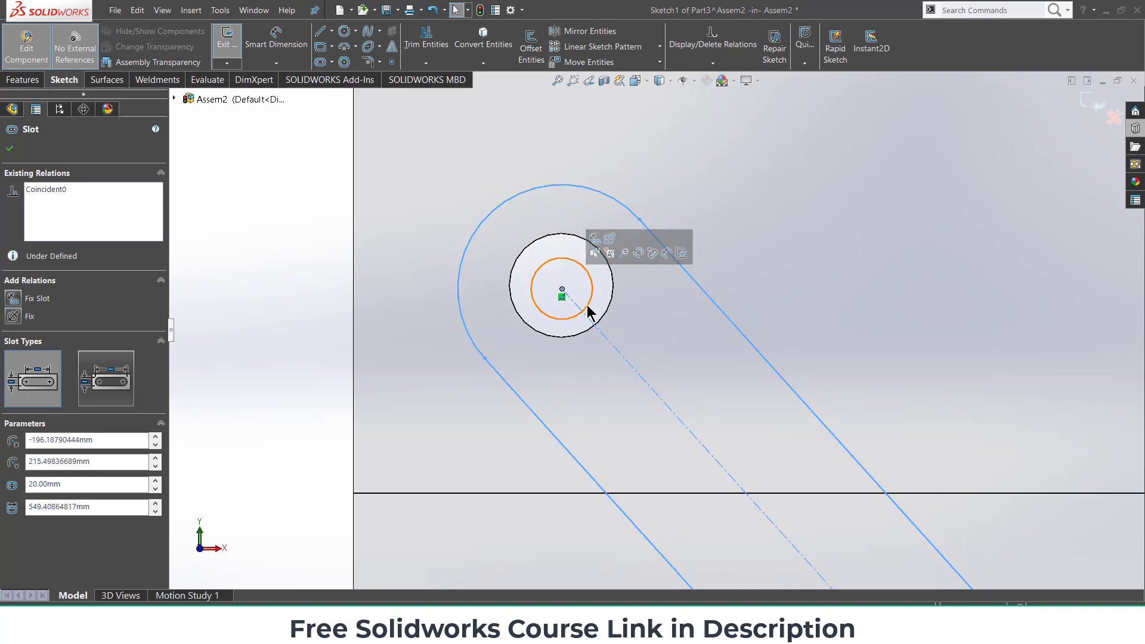
Undo the moves of the slot's upper end and the 20 mm width dimension.
scroll(604, 327, up, 4)
scroll(650, 349, down, 2)
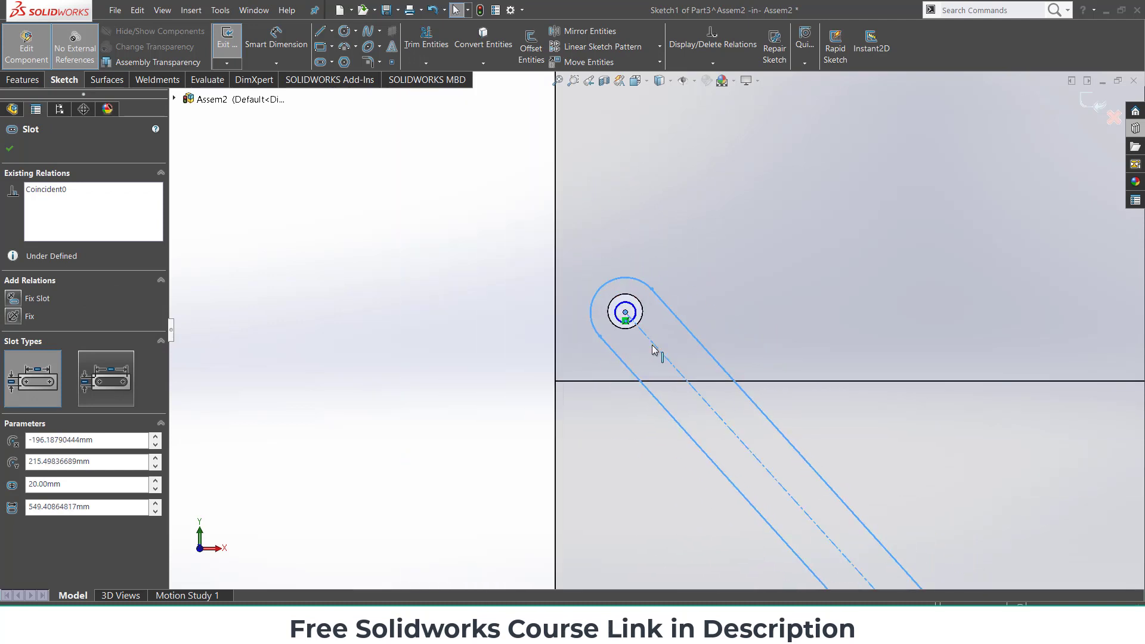
click(330, 31)
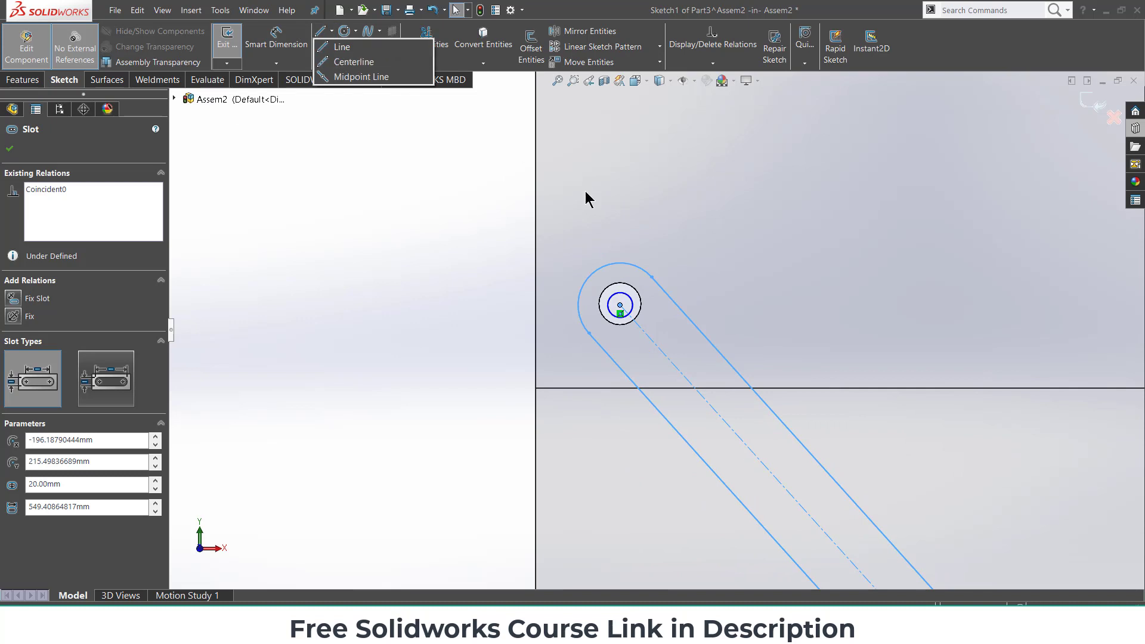
click(743, 277)
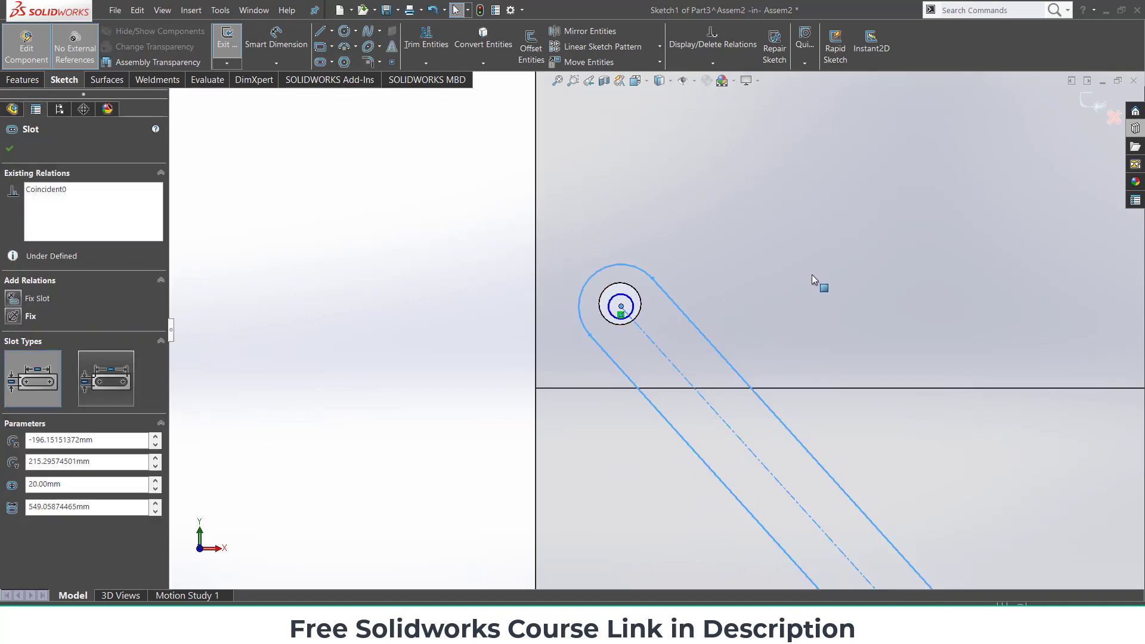
scroll(812, 278, up, 2)
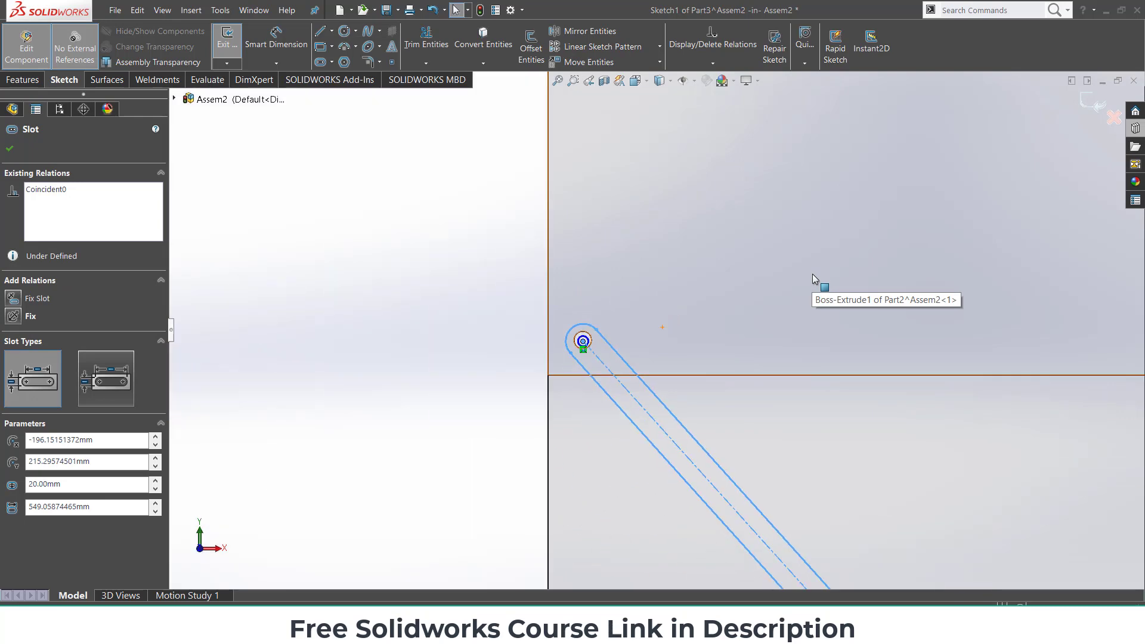
key(f)
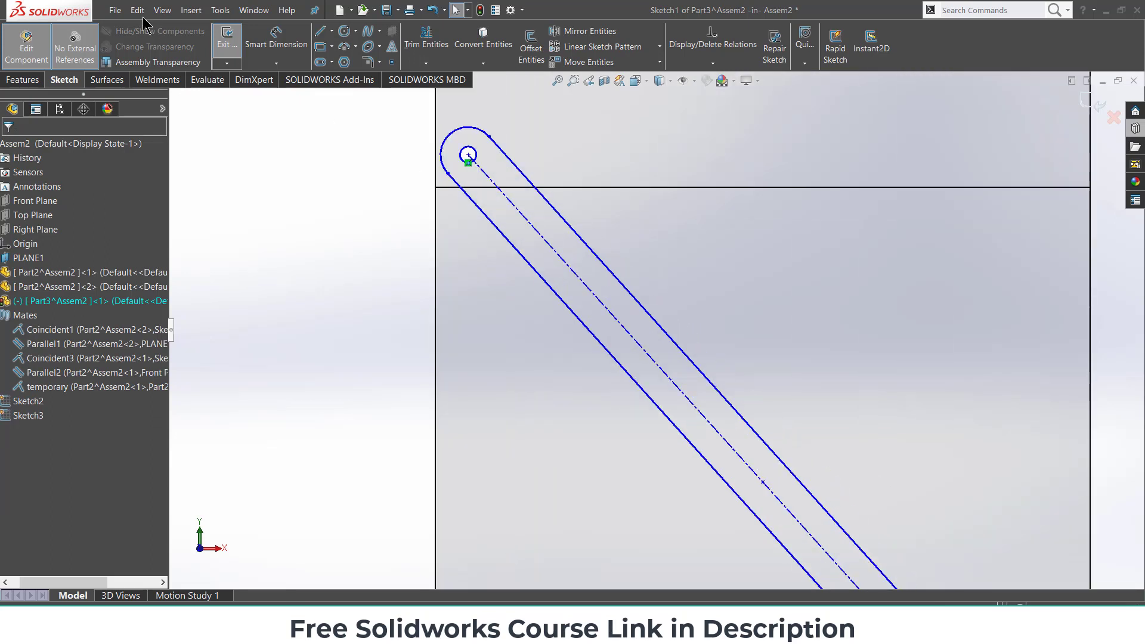
Dimension the slot's centre-to-centre length, accepting the proposed value.
click(276, 37)
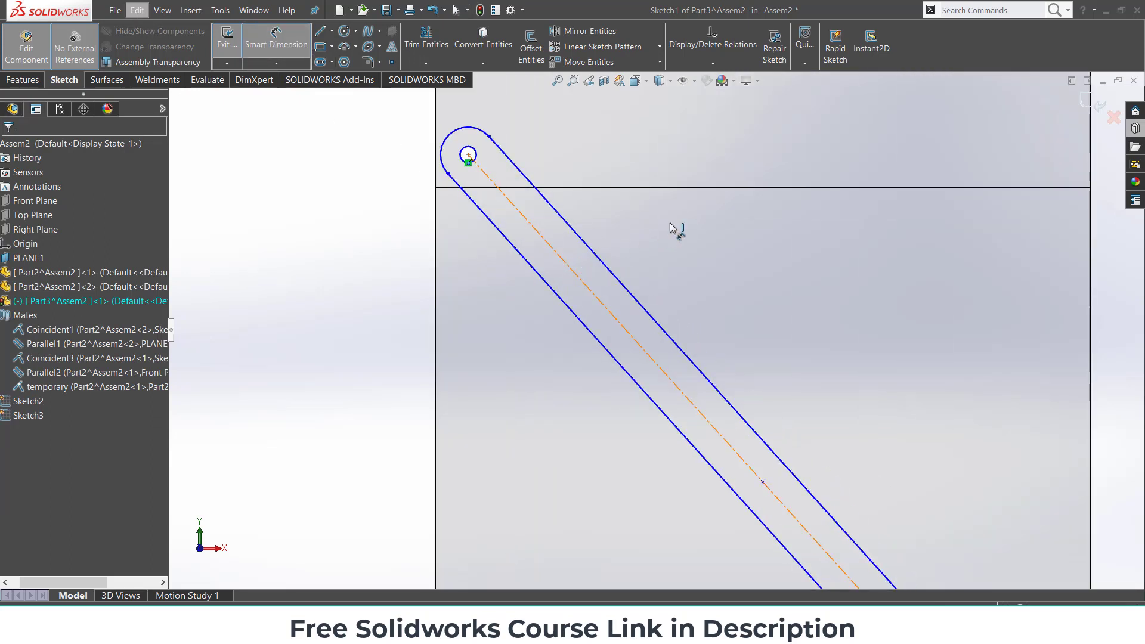
click(744, 229)
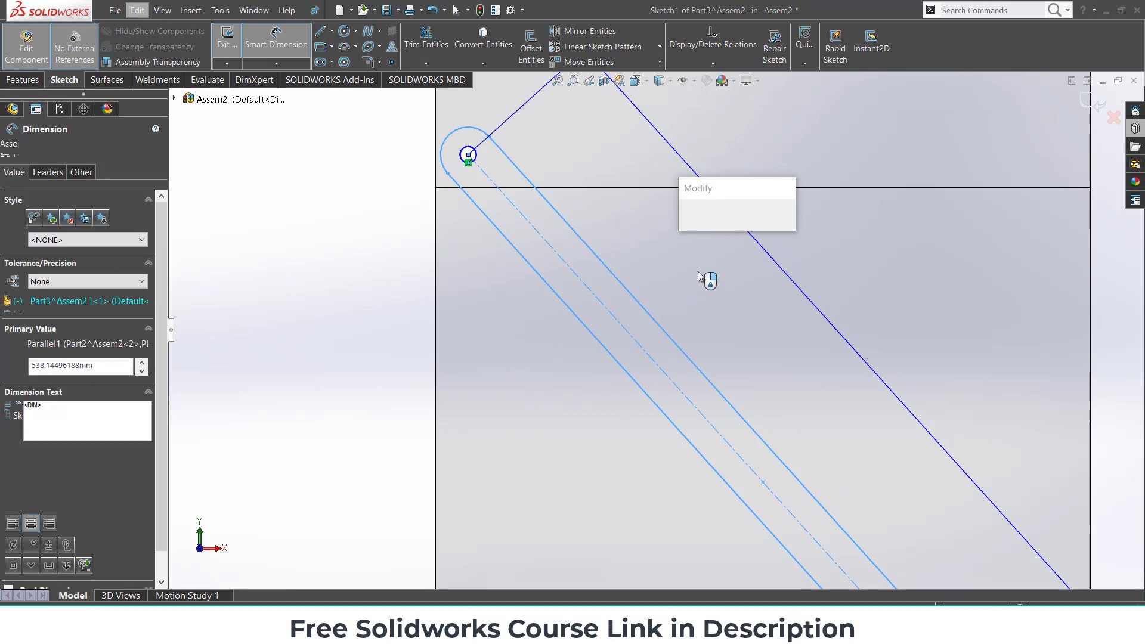
click(687, 222)
scroll(665, 292, up, 5)
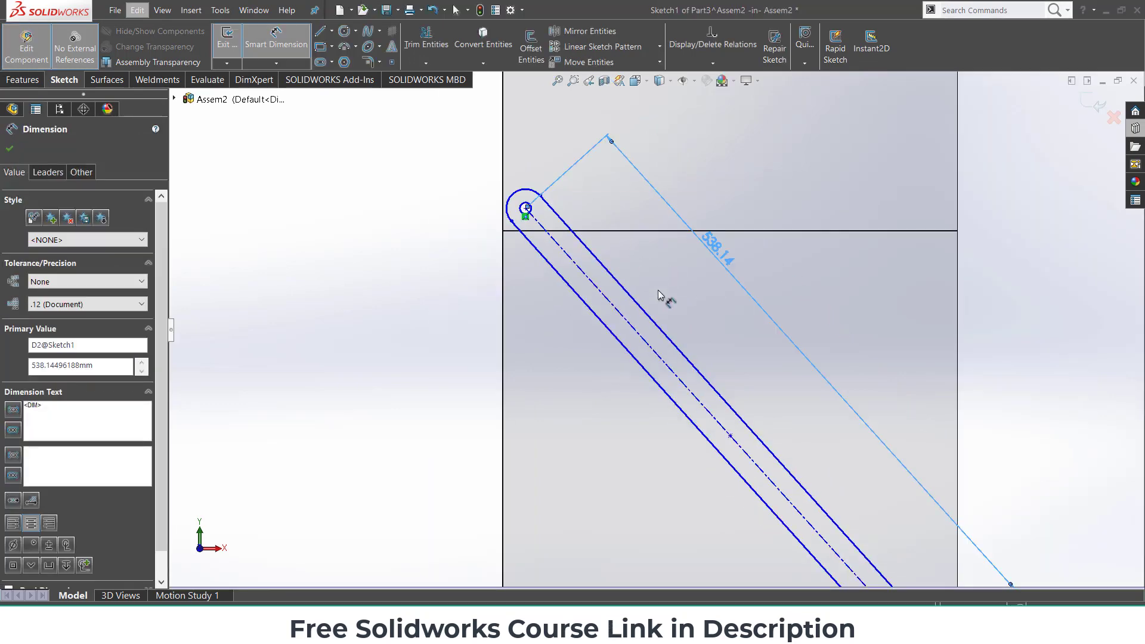
Dimension the slot's width at its lower end as 20 mm.
scroll(767, 444, down, 4)
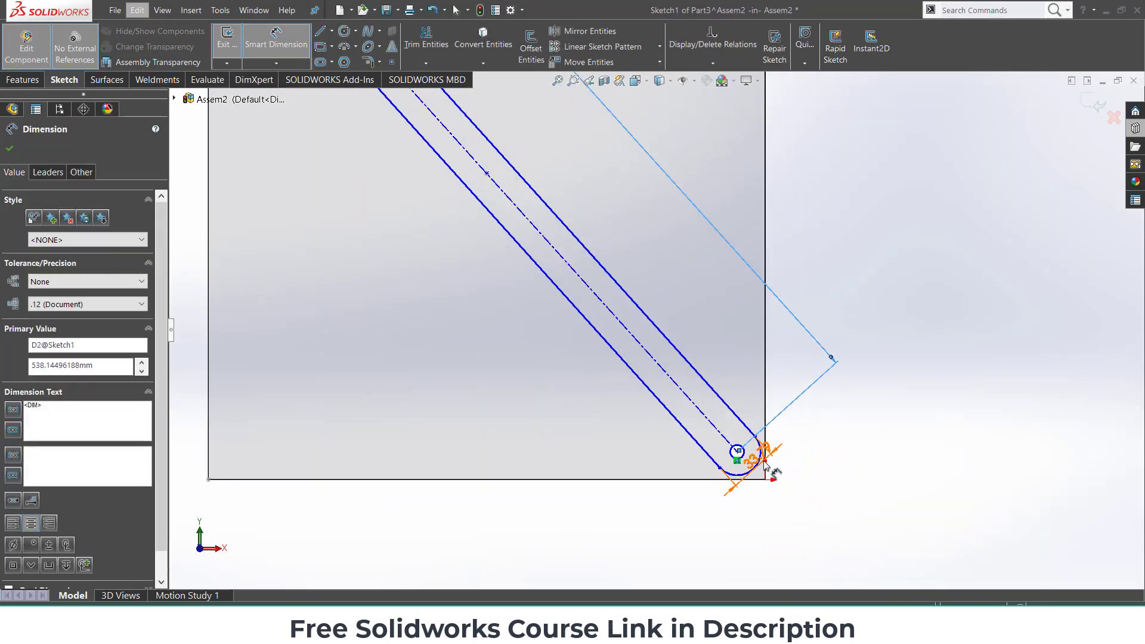
click(767, 458)
click(792, 495)
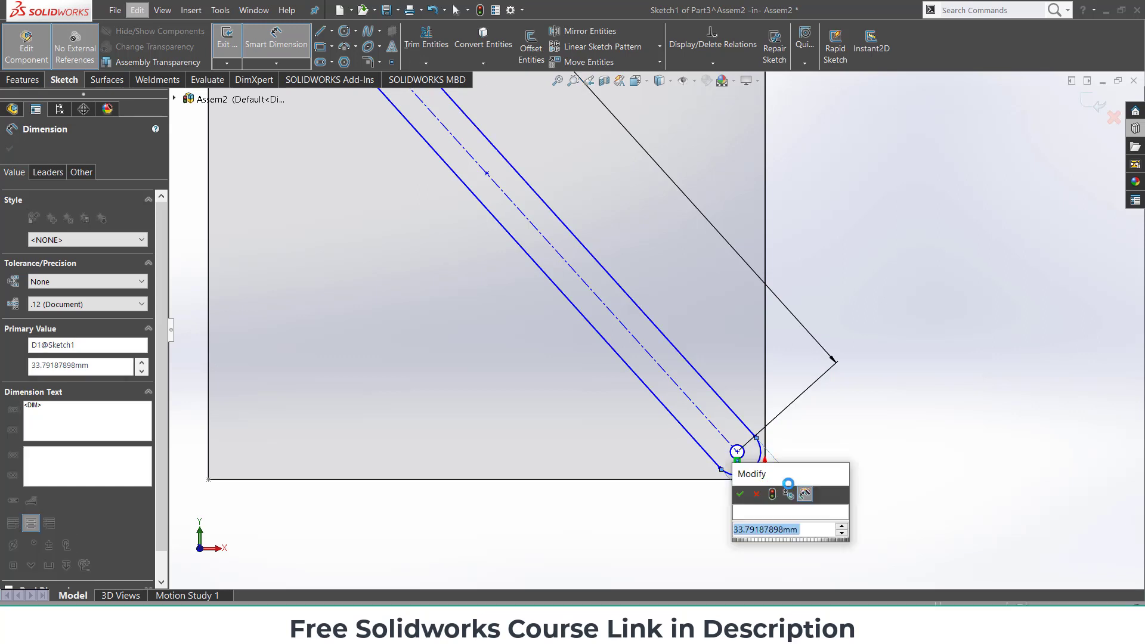
text(20)
key(Return)
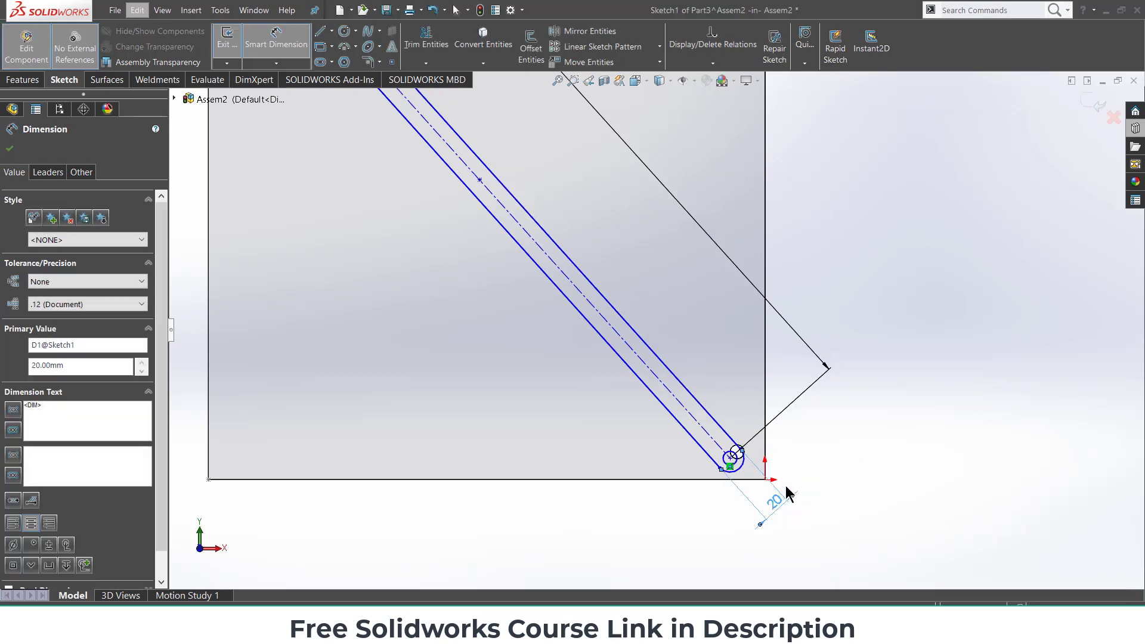
key(f)
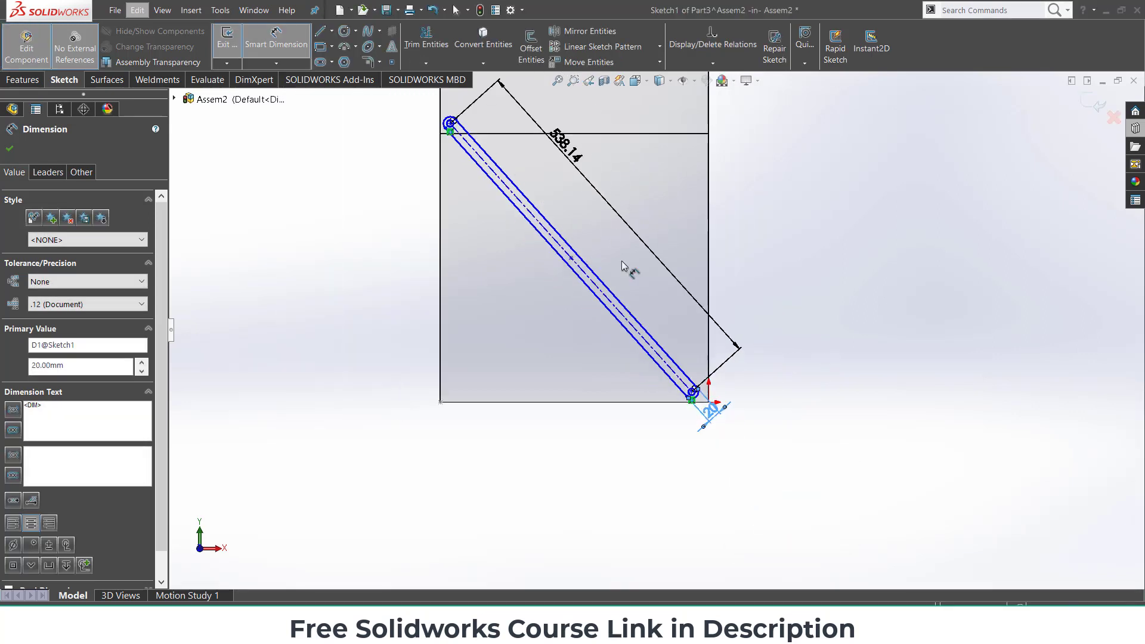
Extrude the slotted link sketch 5 mm and return from part editing to the assembly.
click(24, 80)
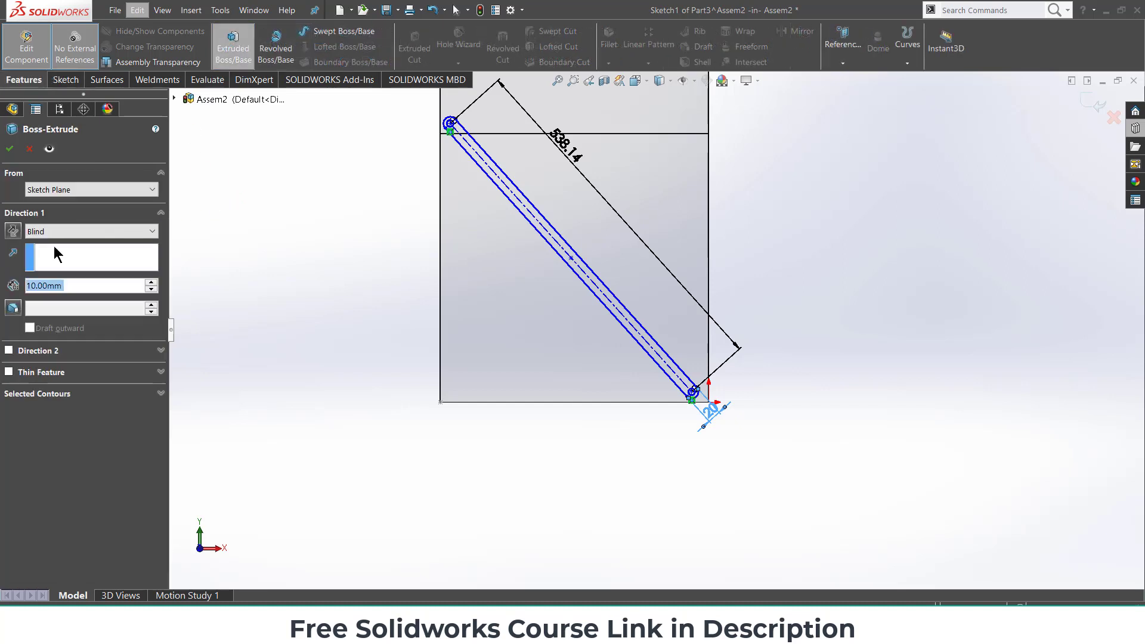
text(5)
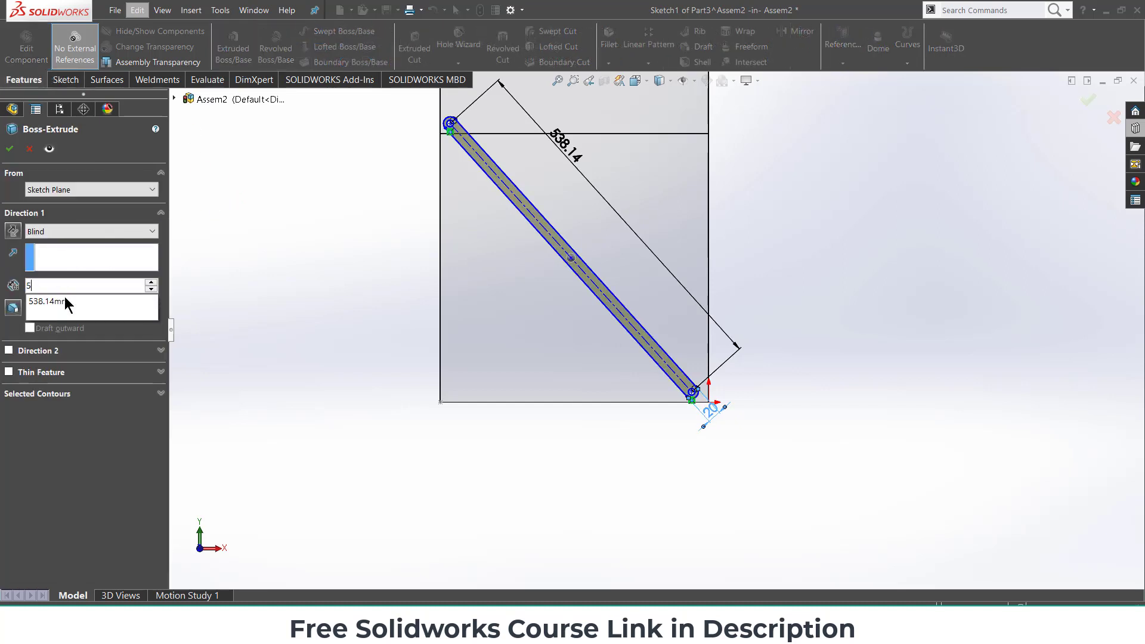
key(Return)
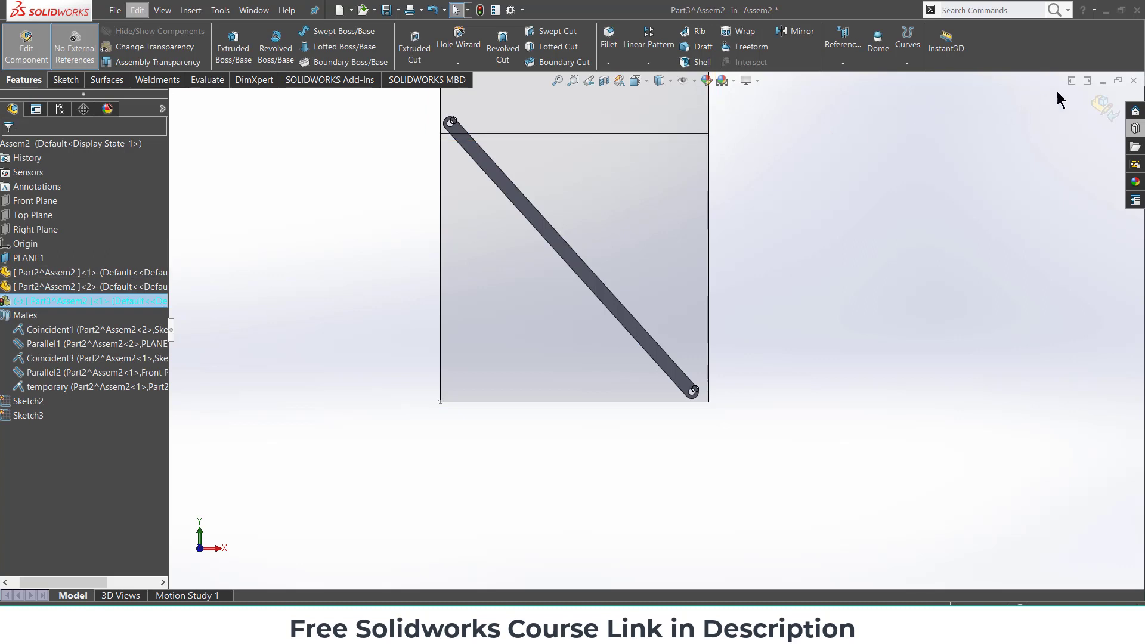
click(1102, 104)
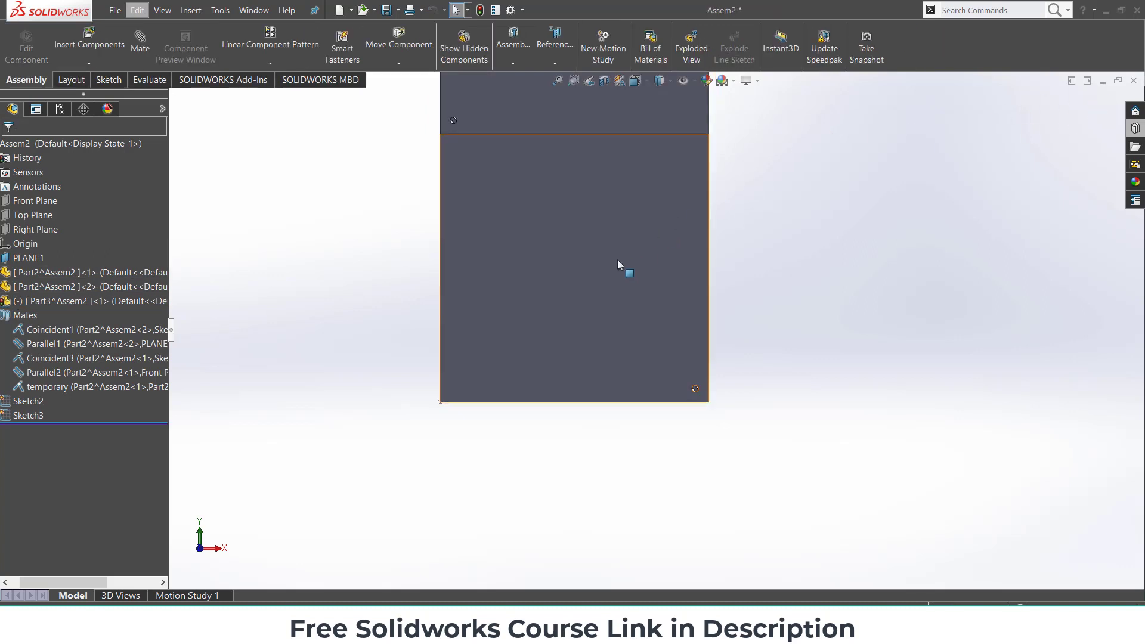
Pull the link clear of the plates' holes and mate its upper end hole concentric with the upper plate's hole.
mouse_move(617, 260)
middle_down()
mouse_move(475, 289)
mouse_move(613, 238)
middle_up()
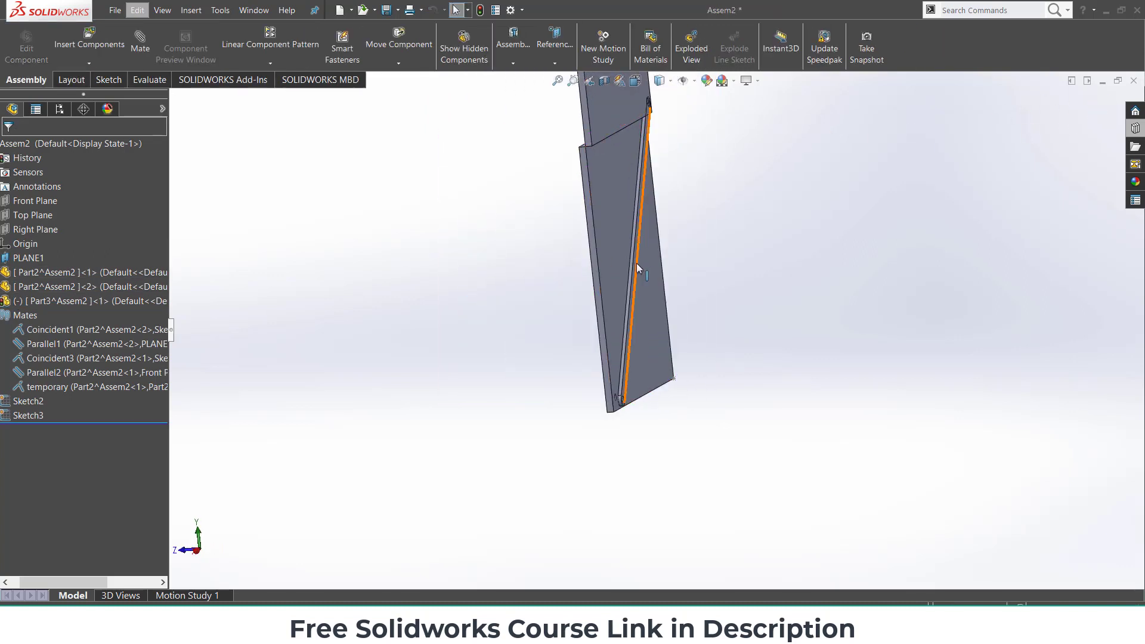
drag(636, 263, 557, 270)
key(ctrl+1)
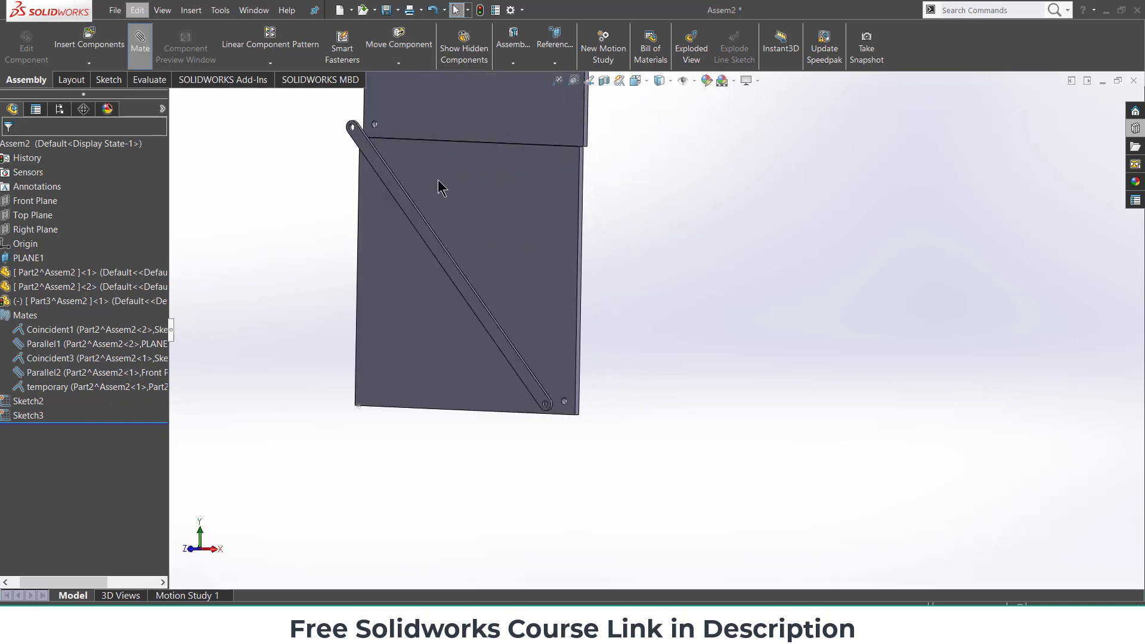
scroll(394, 150, down, 10)
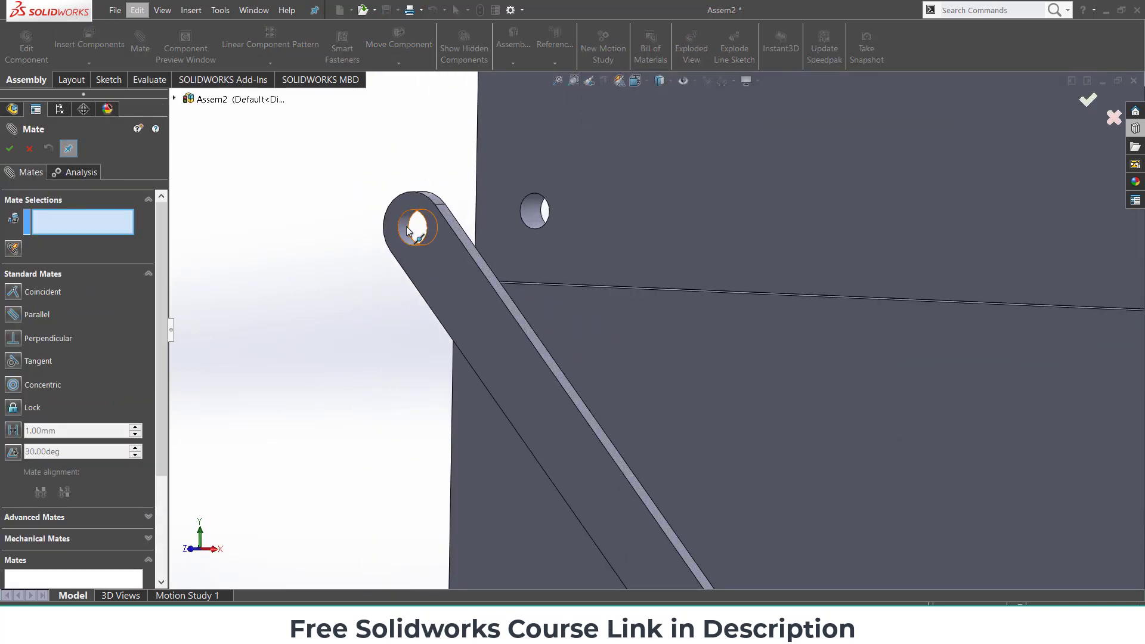
click(409, 232)
scroll(559, 224, down, 5)
click(571, 224)
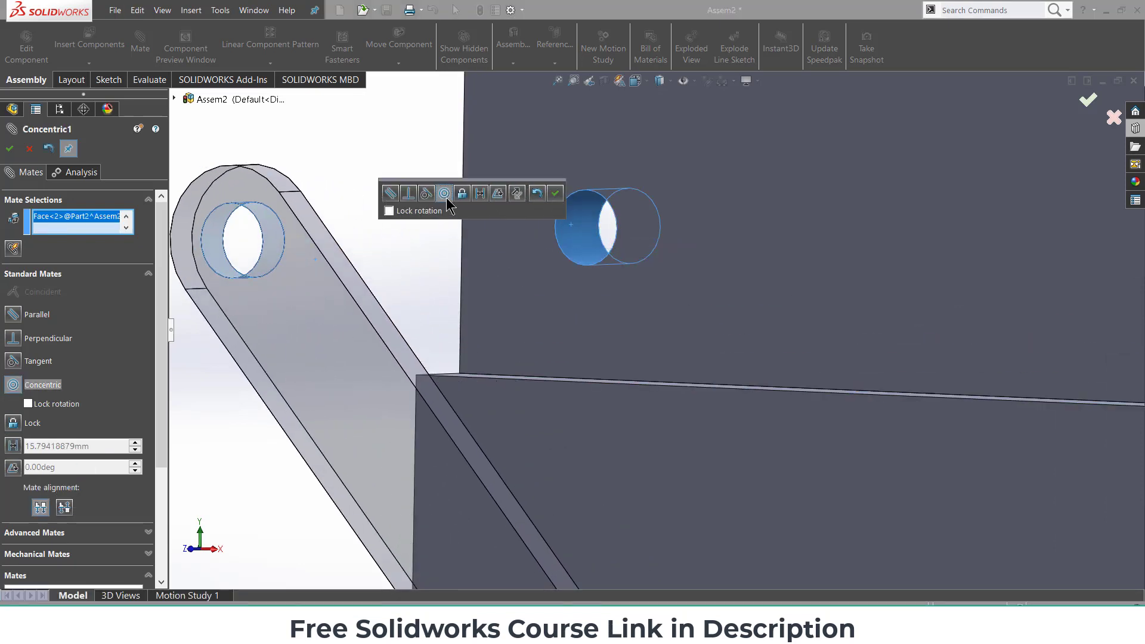
click(555, 192)
scroll(583, 239, up, 5)
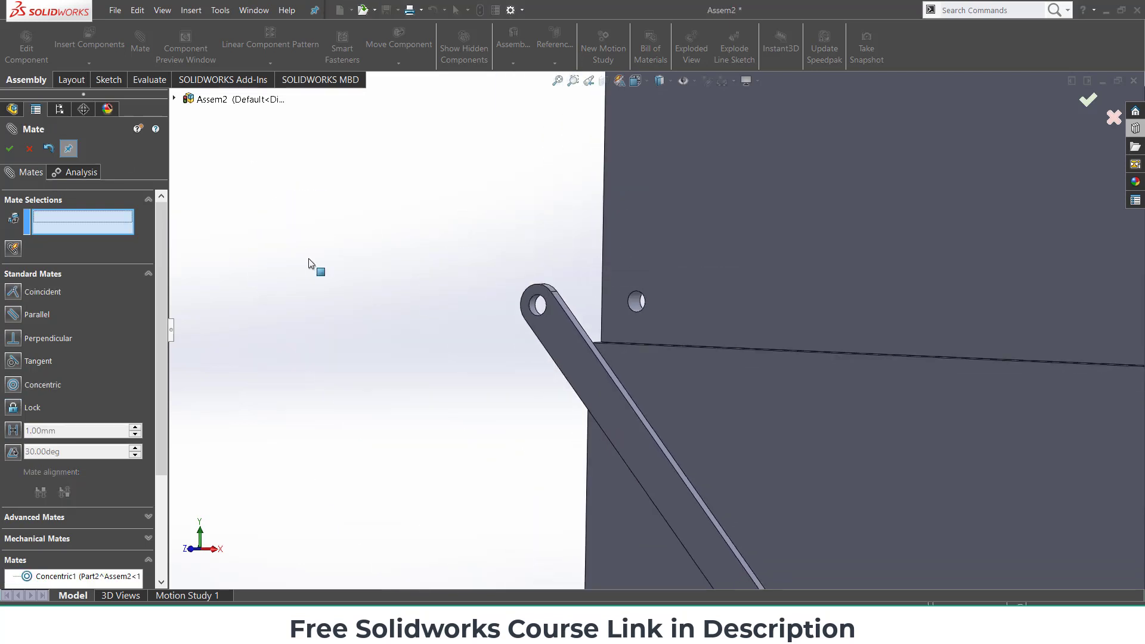
Mate the link's lower end hole concentric with the lower plate's hole.
key(f)
scroll(767, 542, down, 8)
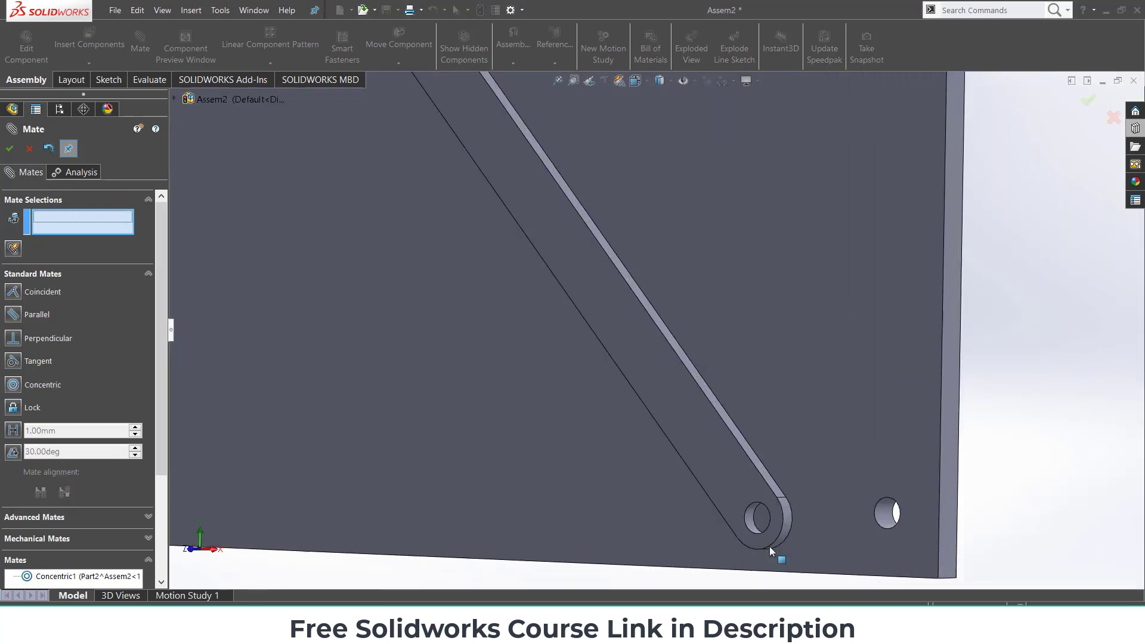
click(749, 515)
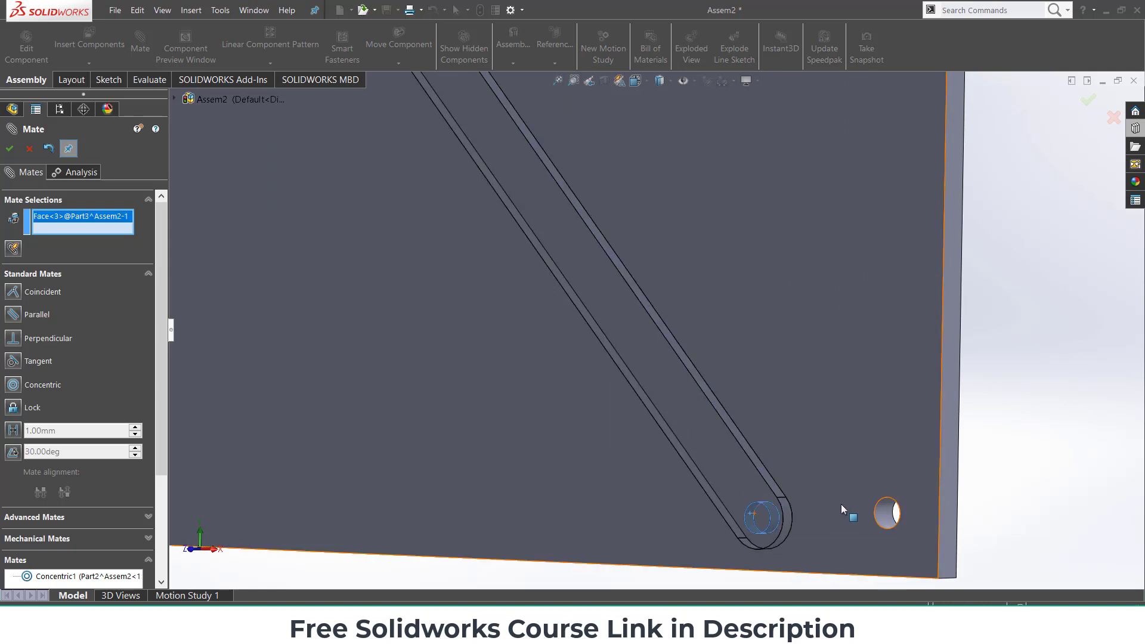
click(890, 513)
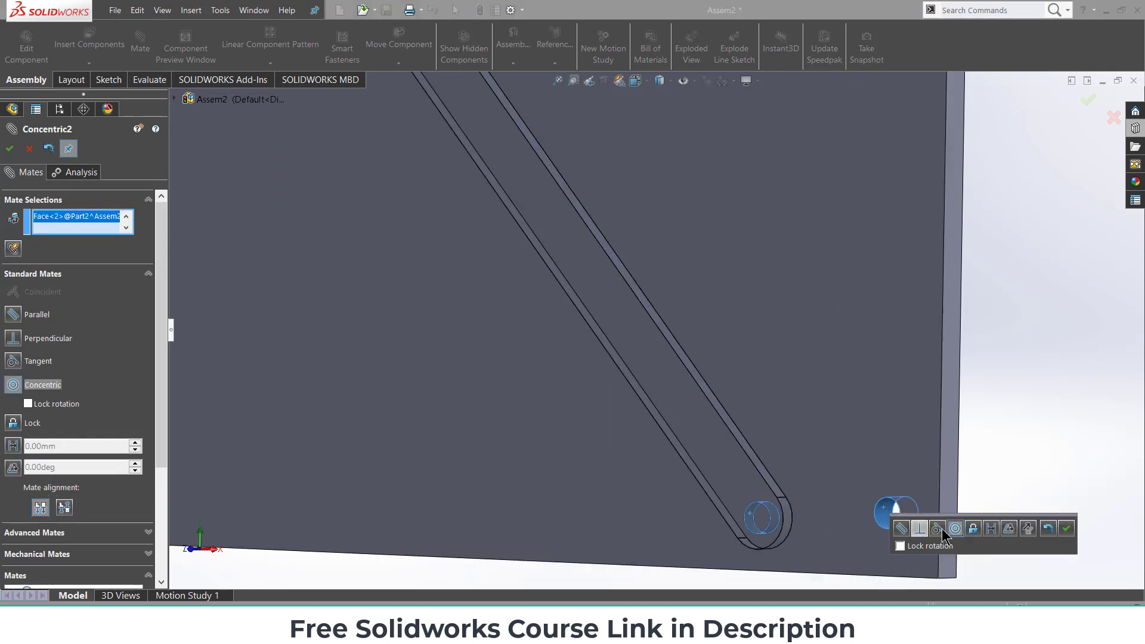
click(1067, 528)
Mate the link's back face coincident with the lower plate's front face and finish mating.
scroll(851, 409, up, 4)
middle_drag(851, 409, 799, 378)
click(818, 360)
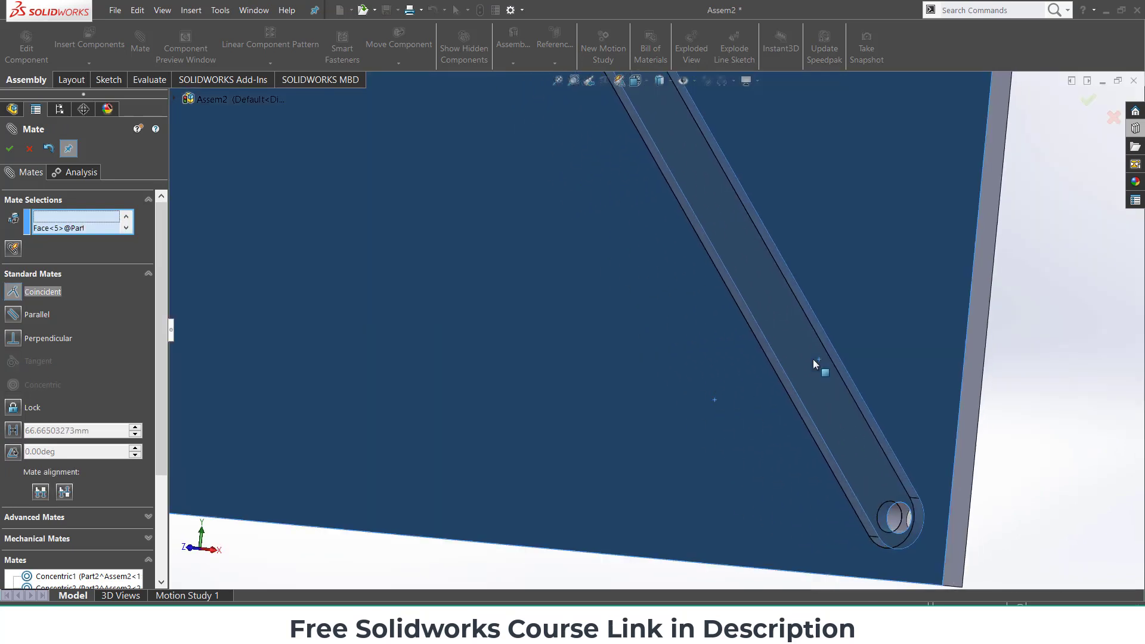
click(971, 378)
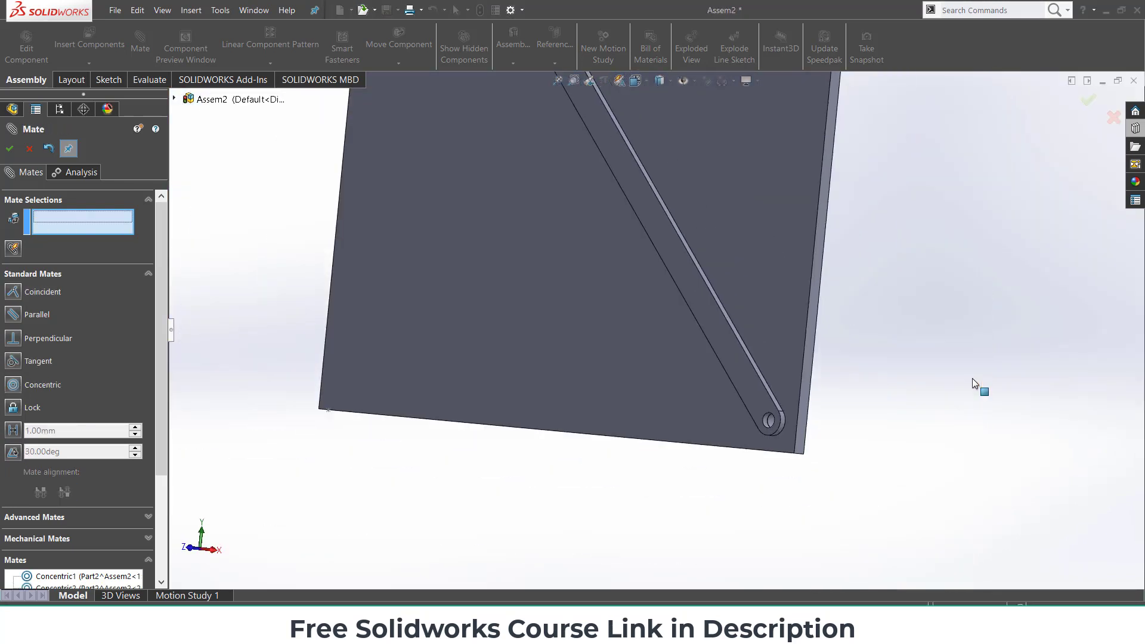
key(f)
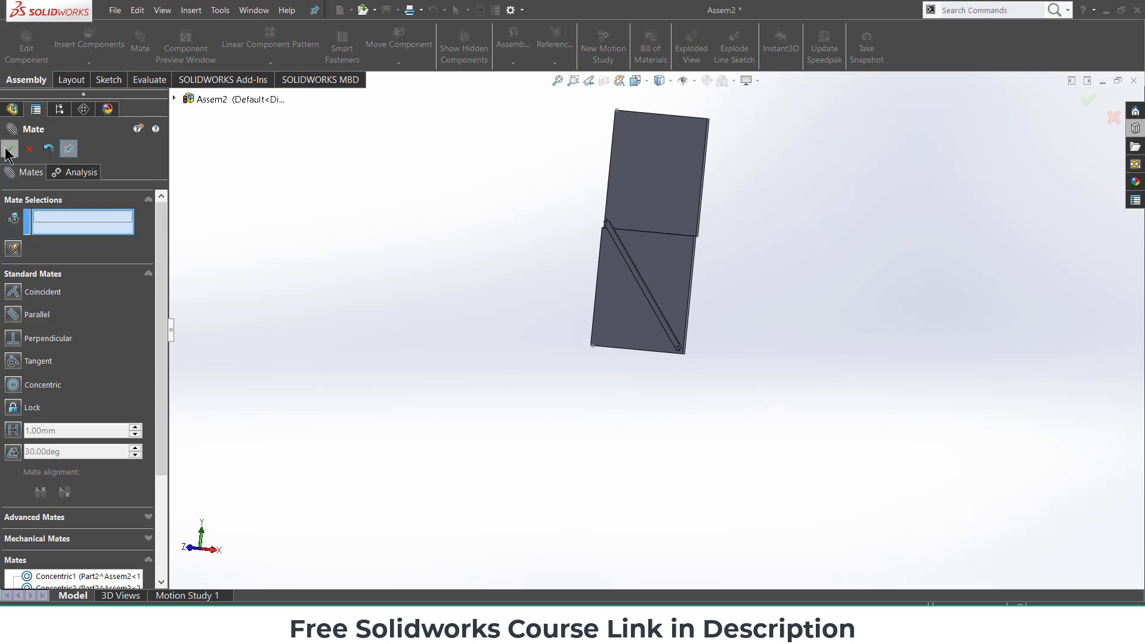
click(8, 149)
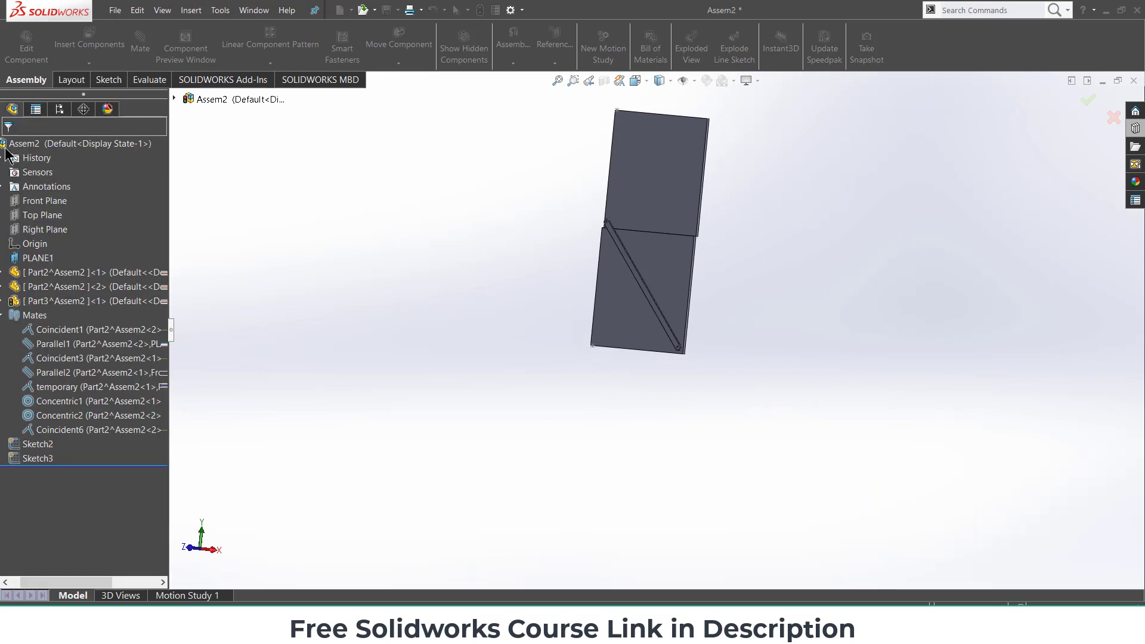
Suppress the temporary mate between the two plates and move the upper plate to test the linkage.
right_click(45, 390)
click(67, 352)
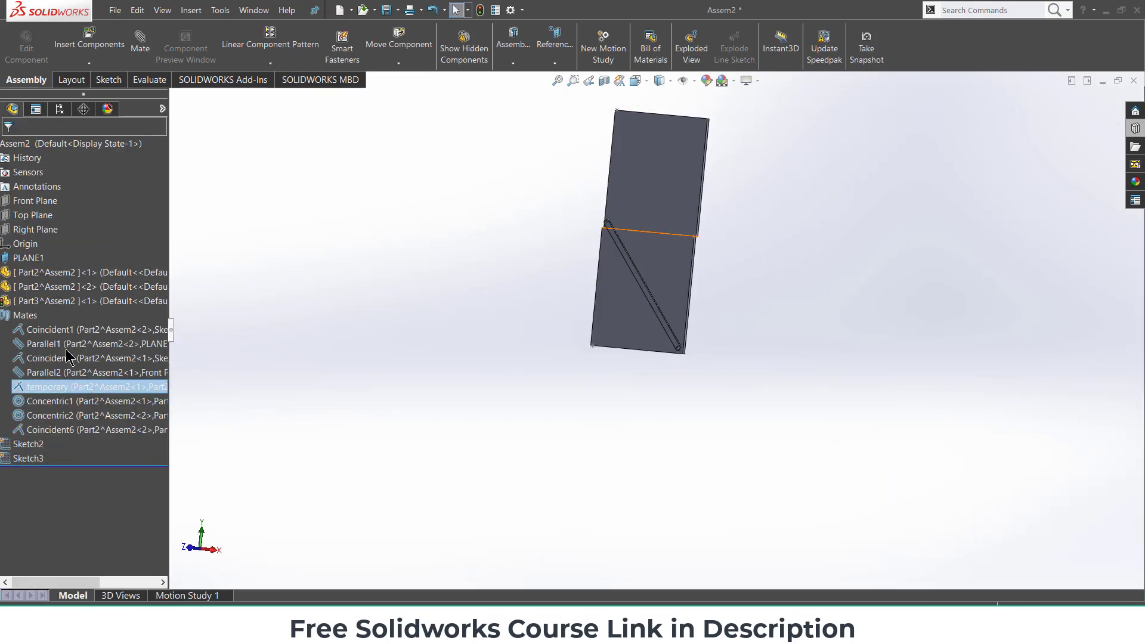
click(647, 202)
mouse_move(646, 203)
mouse_down()
mouse_move(608, 188)
mouse_move(485, 194)
mouse_move(504, 182)
mouse_move(683, 210)
mouse_move(654, 227)
mouse_move(552, 218)
mouse_move(524, 196)
mouse_move(592, 224)
mouse_move(705, 220)
mouse_move(593, 227)
mouse_move(510, 212)
mouse_move(658, 227)
mouse_move(663, 210)
mouse_up()
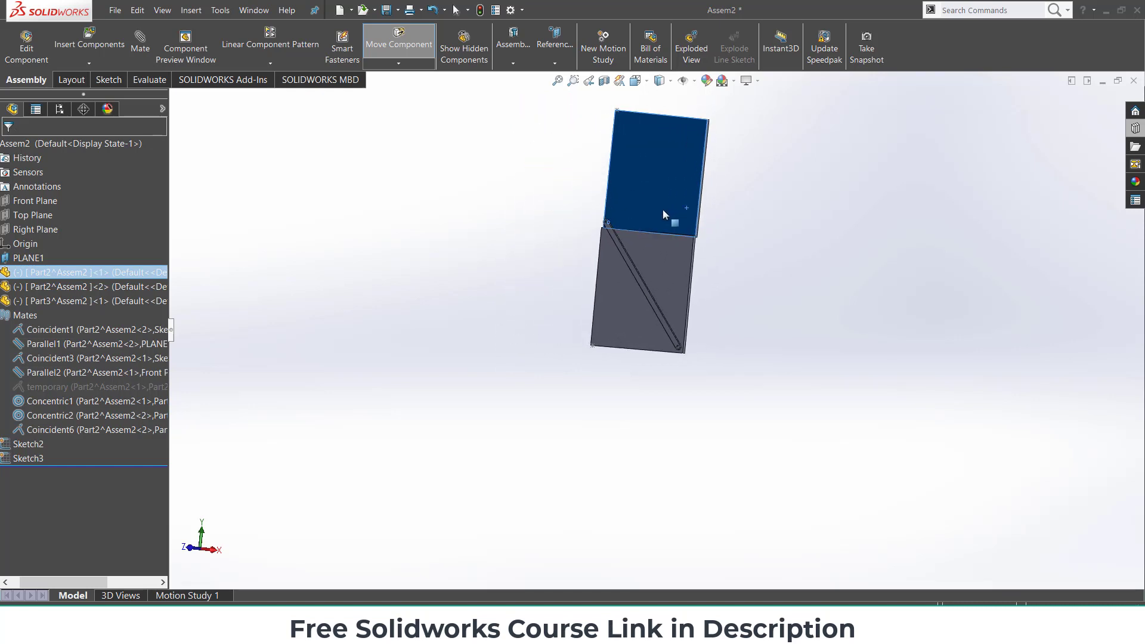
key(Escape)
Mirror both plates and the link about the assembly's Right Plane.
mouse_move(760, 256)
middle_down()
mouse_move(595, 238)
mouse_move(739, 247)
middle_up()
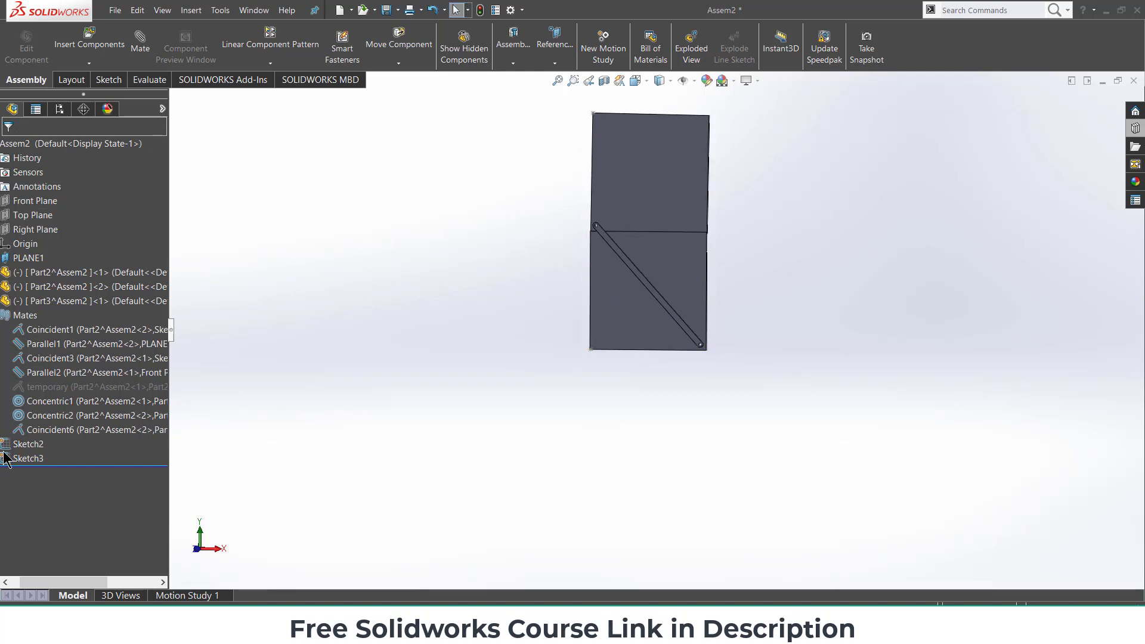
drag(44, 583, 1, 574)
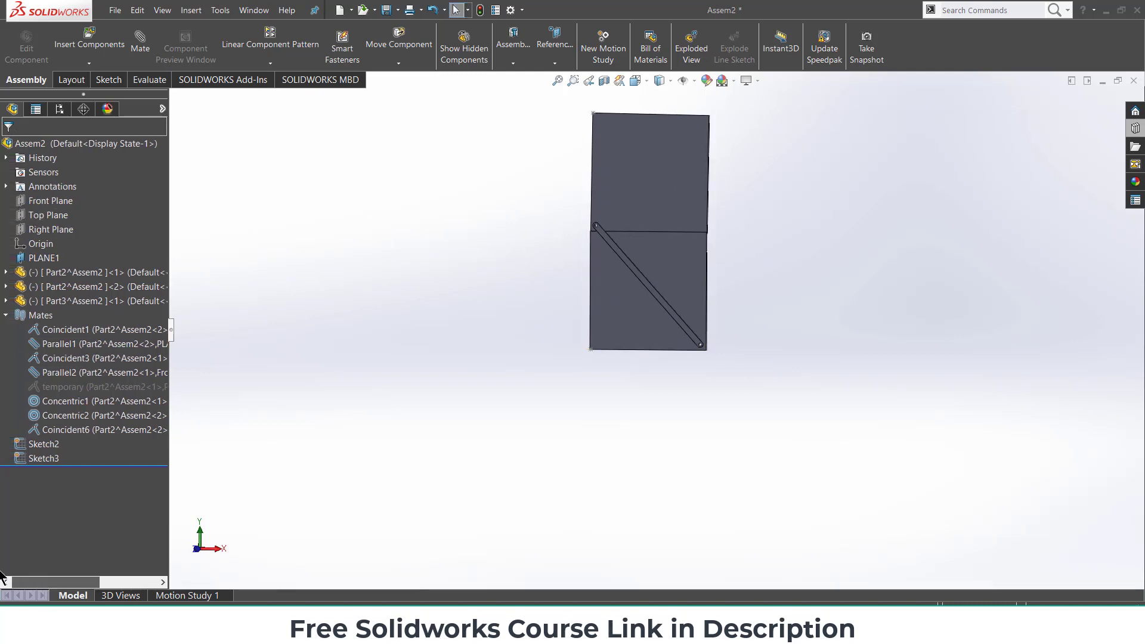
click(50, 204)
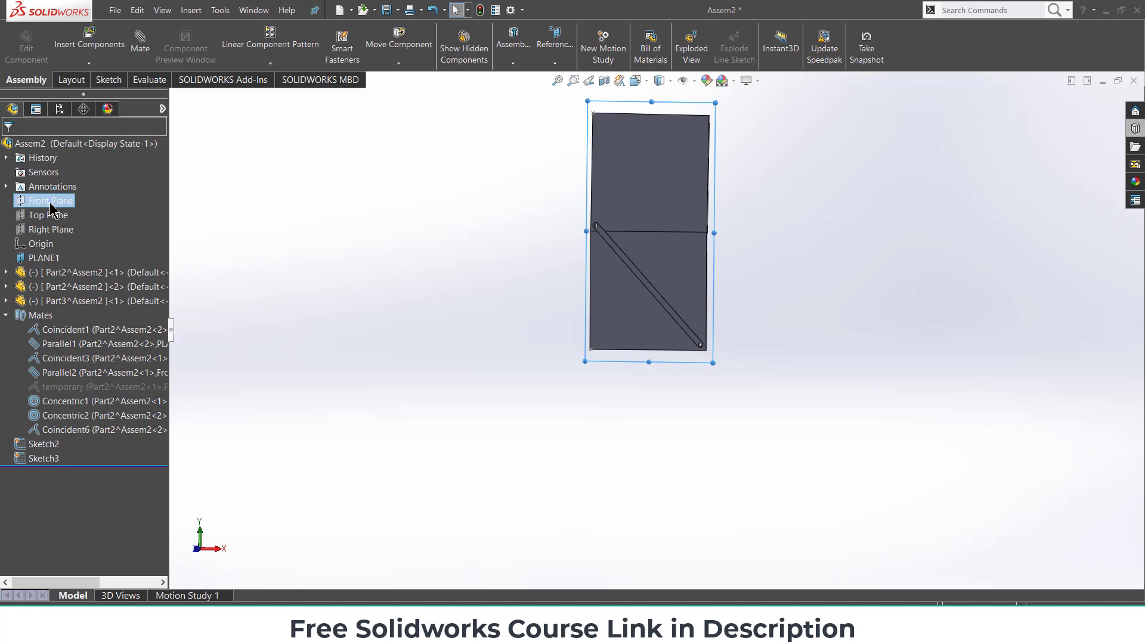
key(ctrl+8)
click(841, 304)
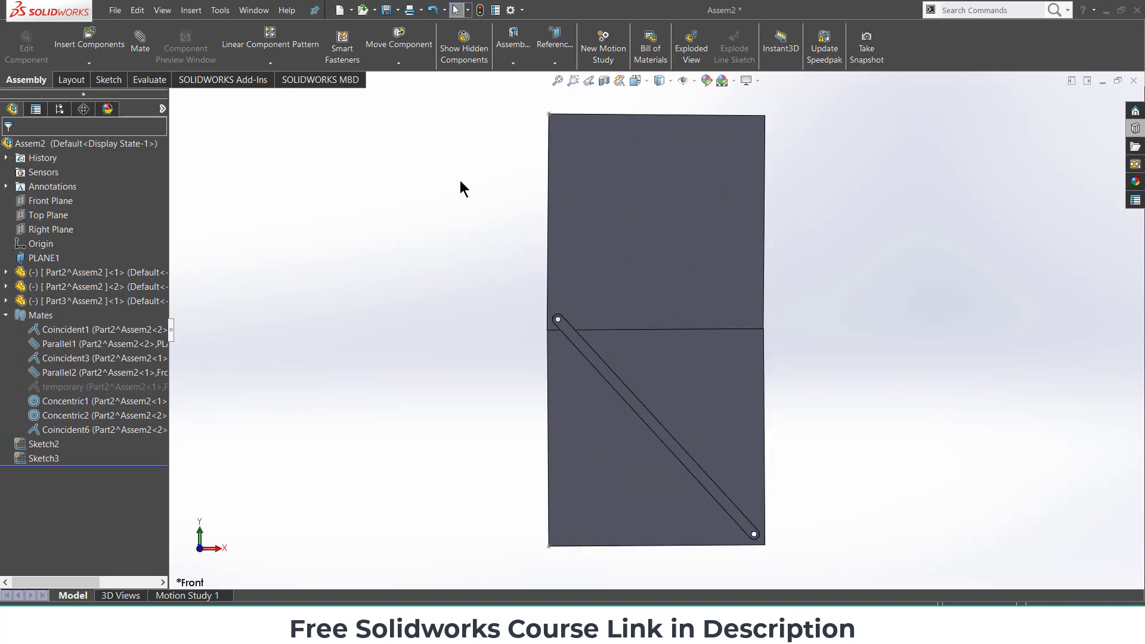
click(270, 63)
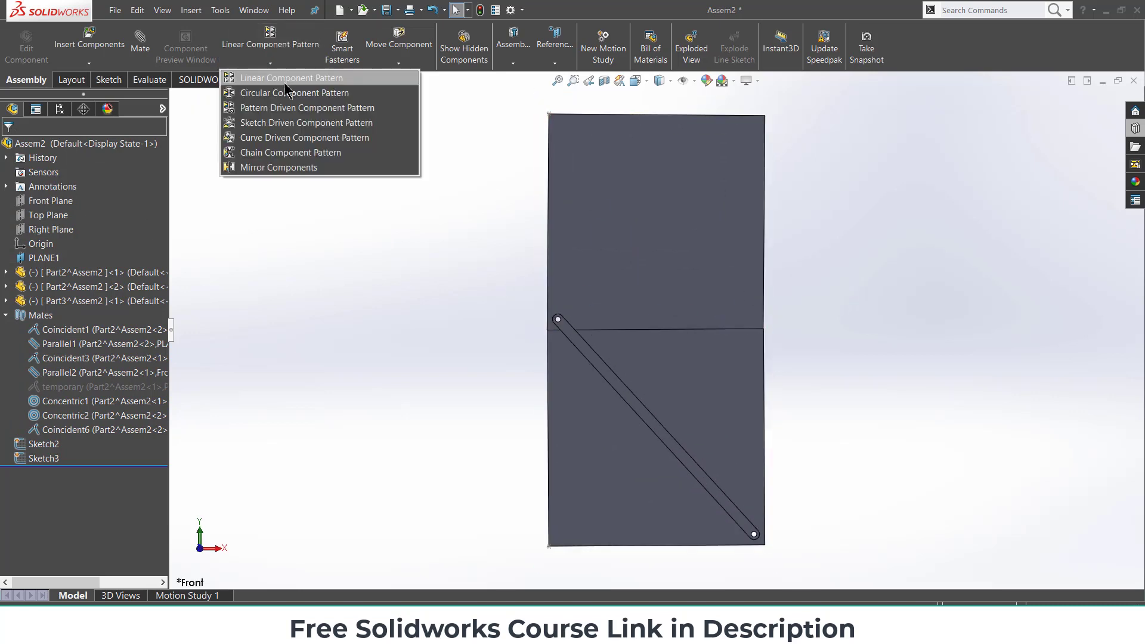
click(277, 167)
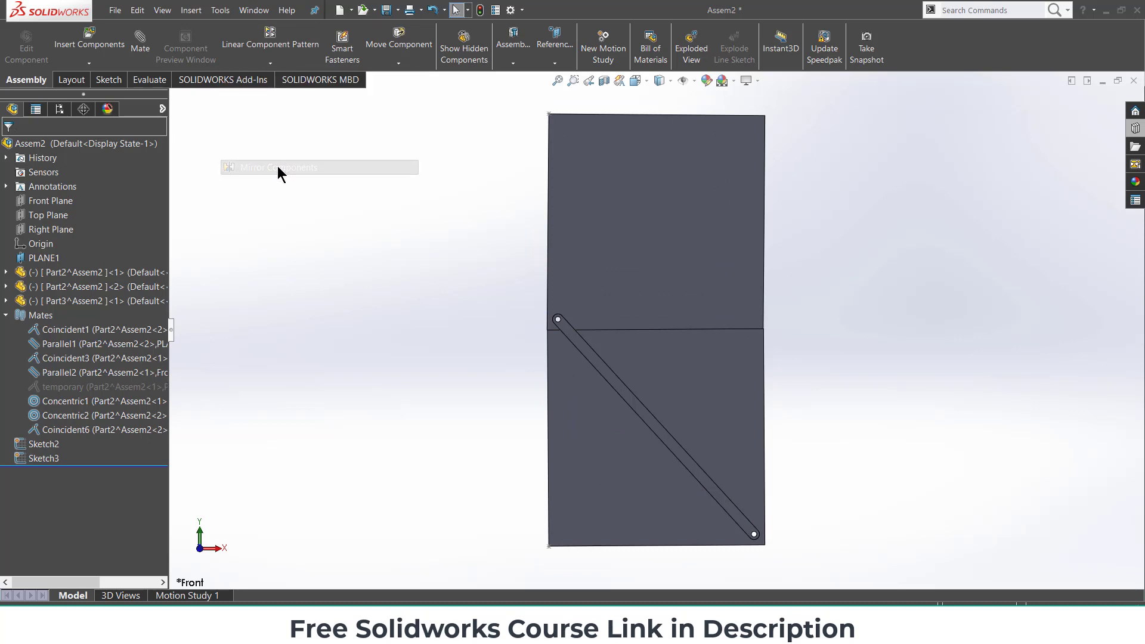
click(174, 98)
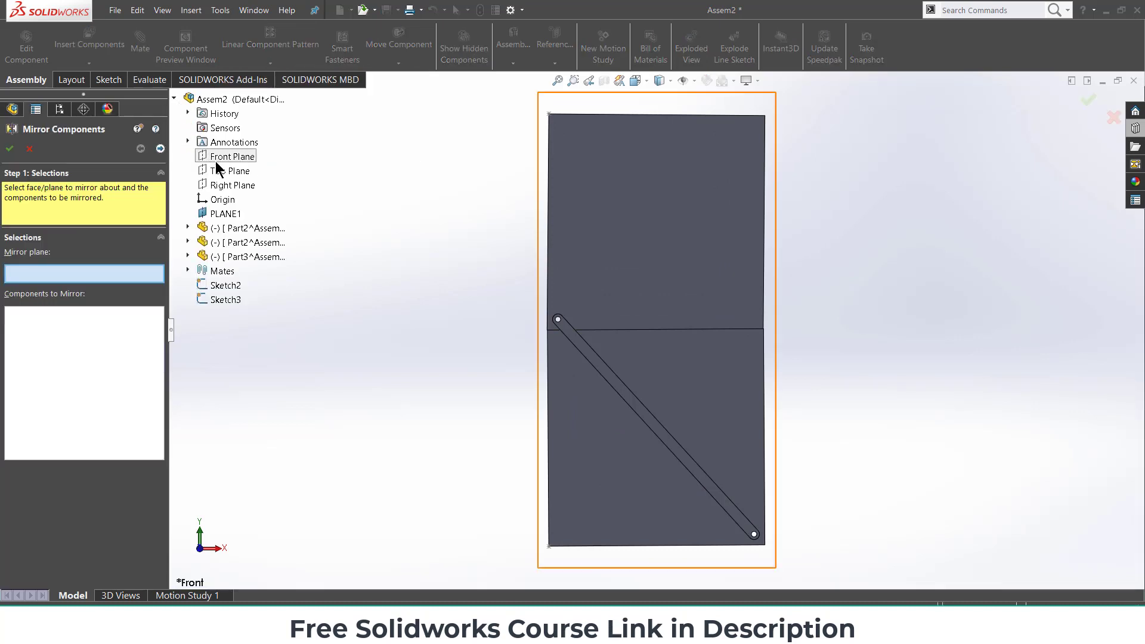
click(230, 187)
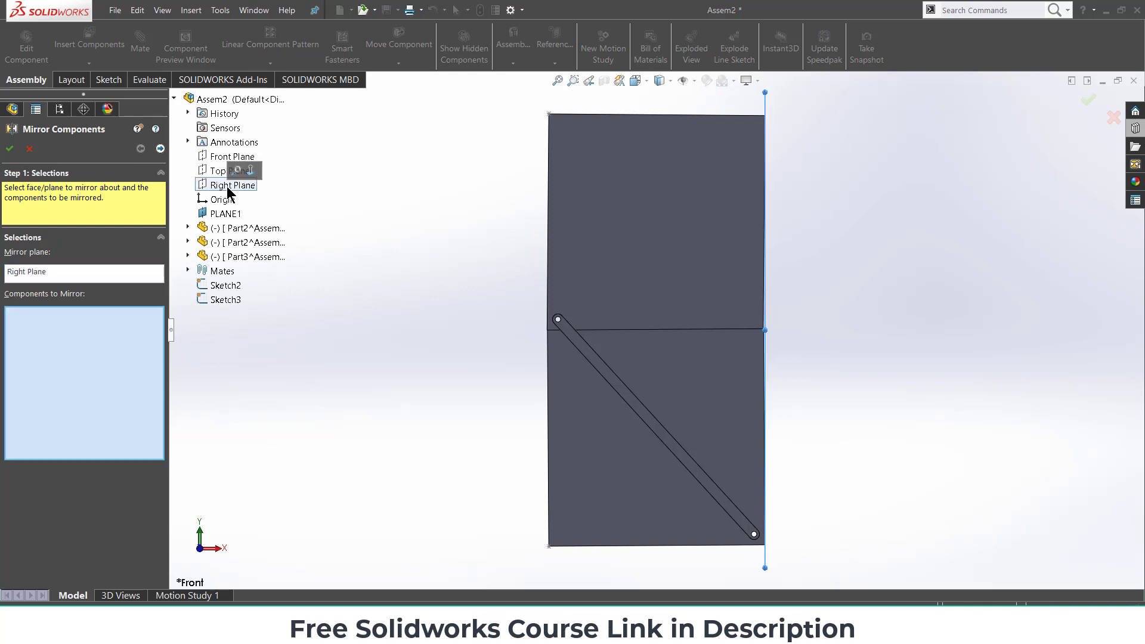
click(682, 259)
click(610, 376)
click(596, 408)
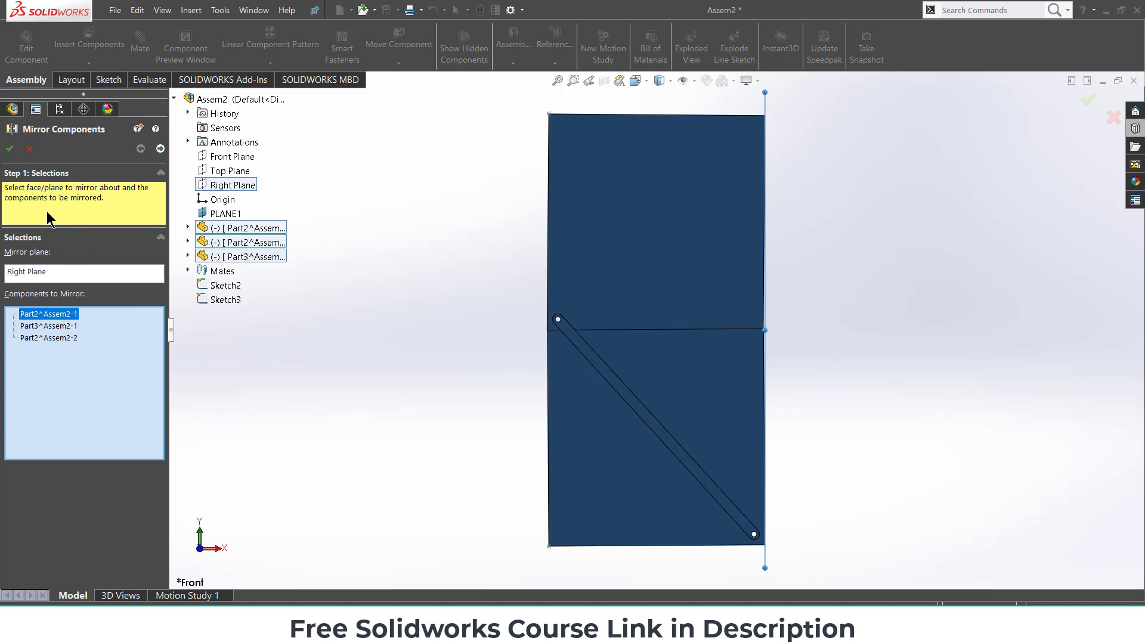
click(10, 149)
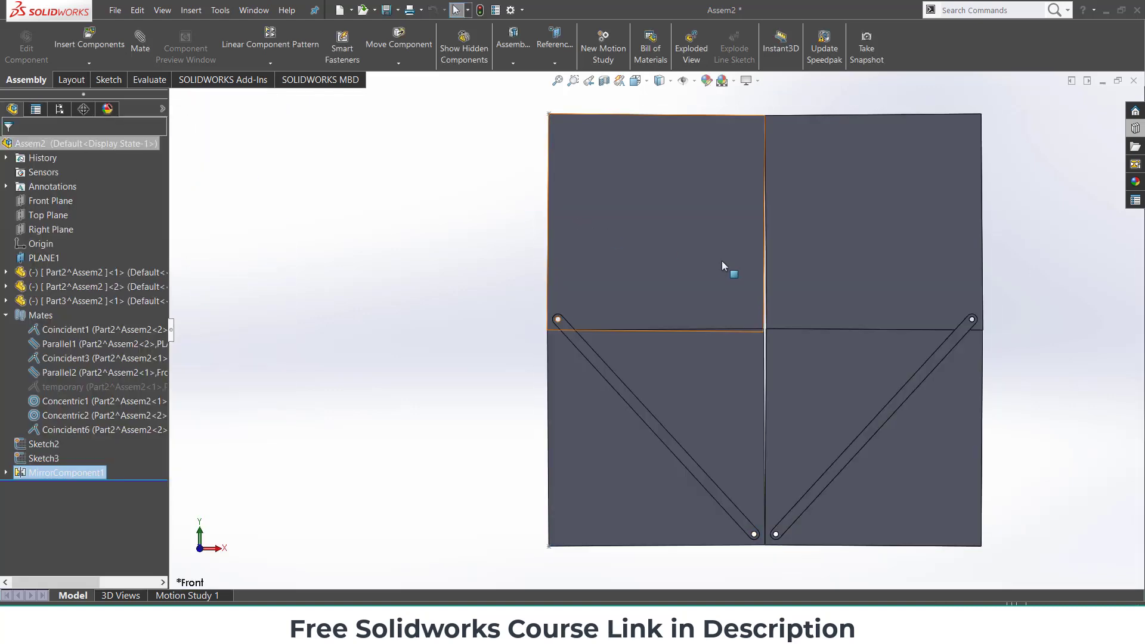
Move the original upper plate to test how the mirrored linkage follows.
click(676, 295)
drag(676, 292, 604, 210)
click(376, 186)
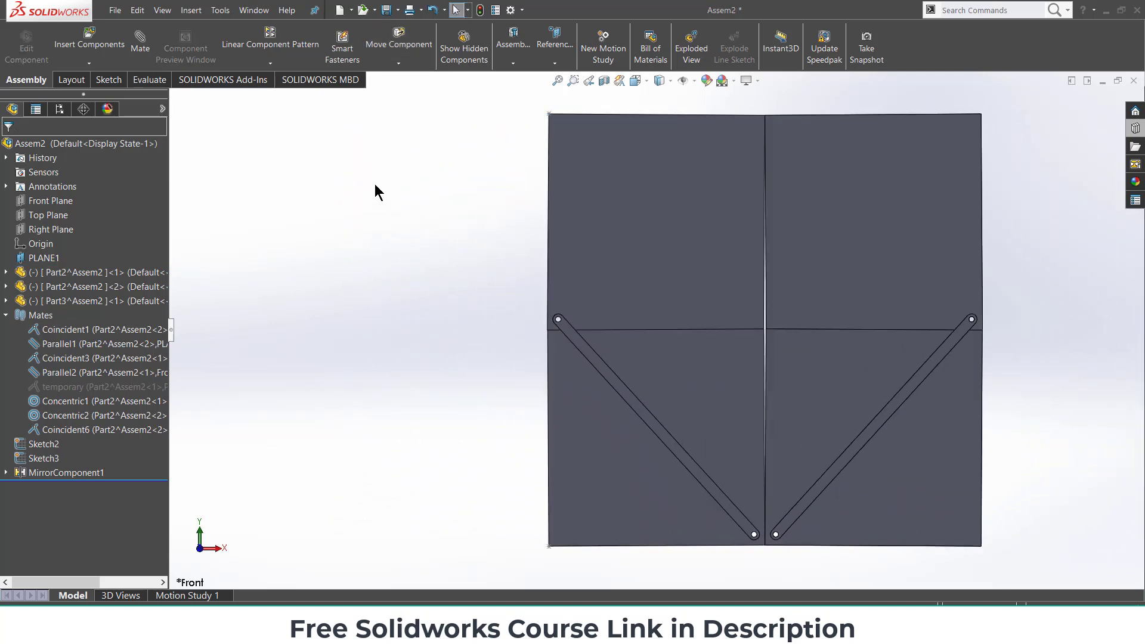
Mirror all four plates and both links about the assembly's Top Plane using Mirror Components.
click(270, 63)
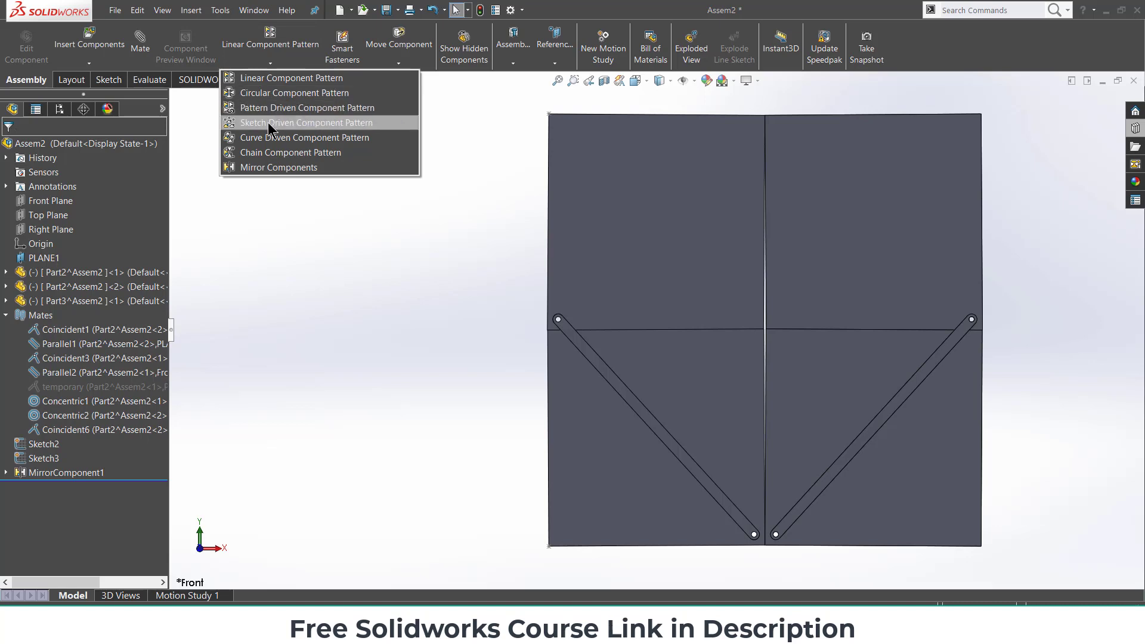
click(261, 167)
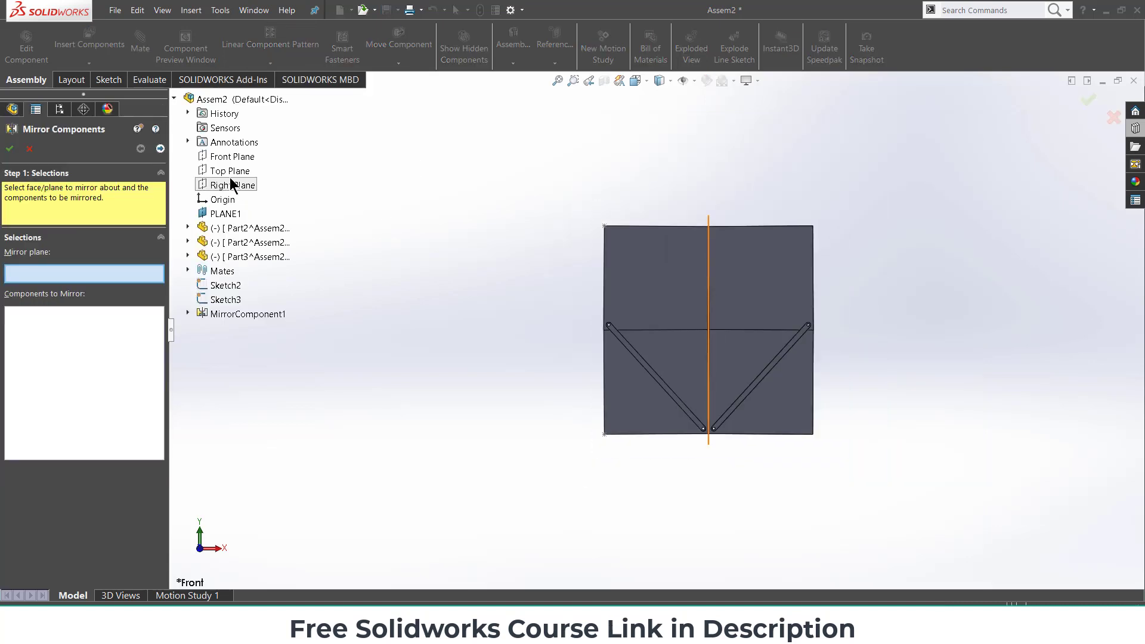
click(234, 172)
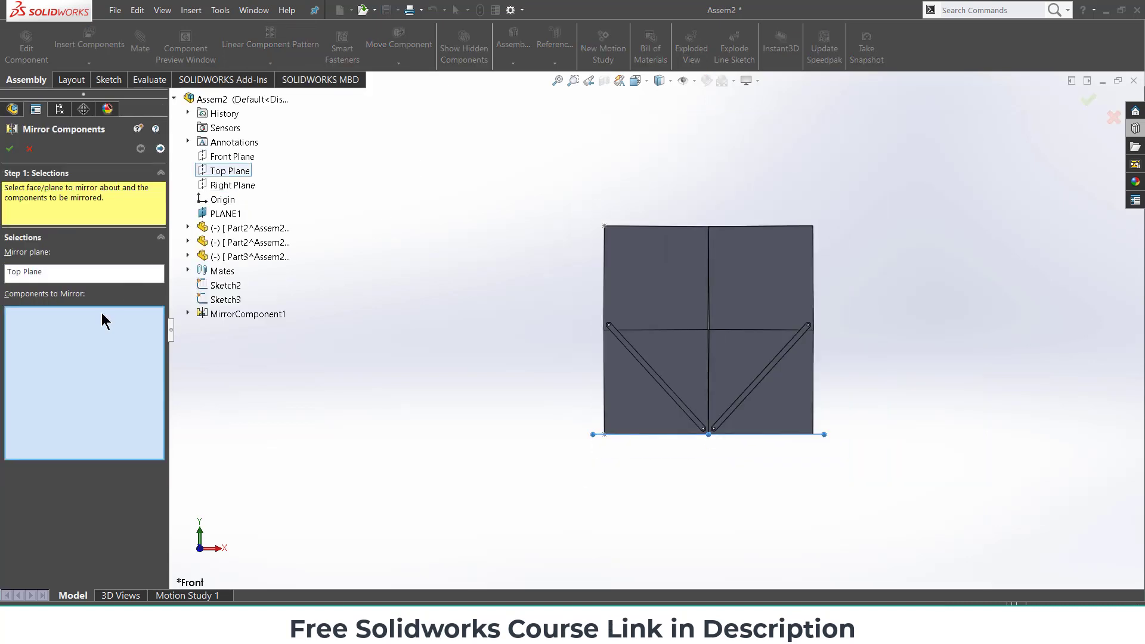
click(682, 293)
click(677, 341)
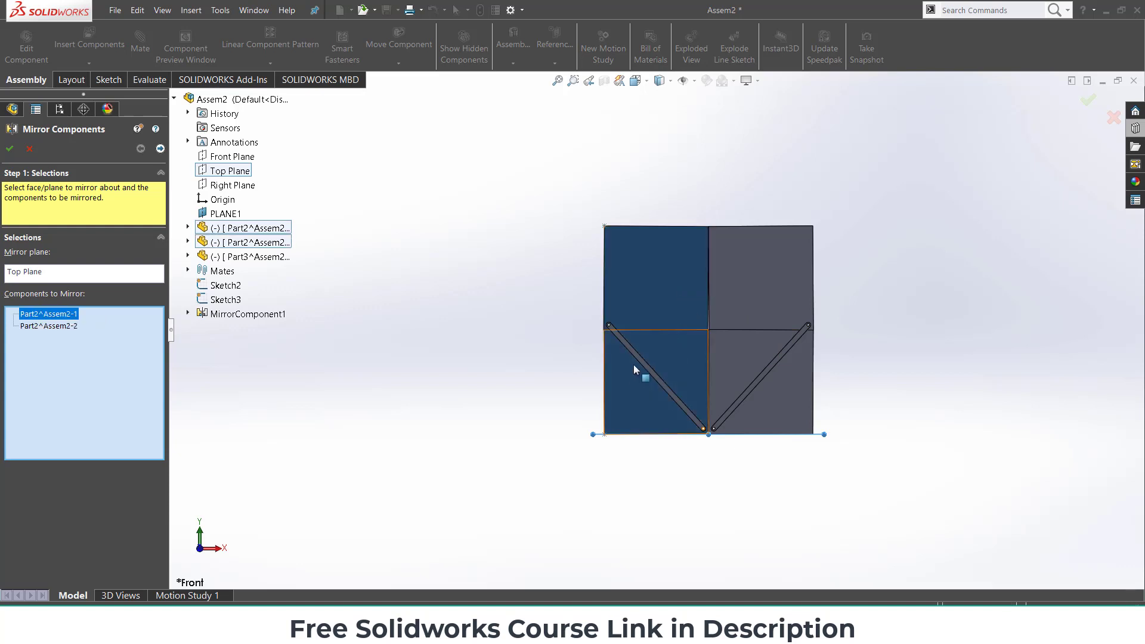
scroll(633, 365, down, 4)
click(859, 330)
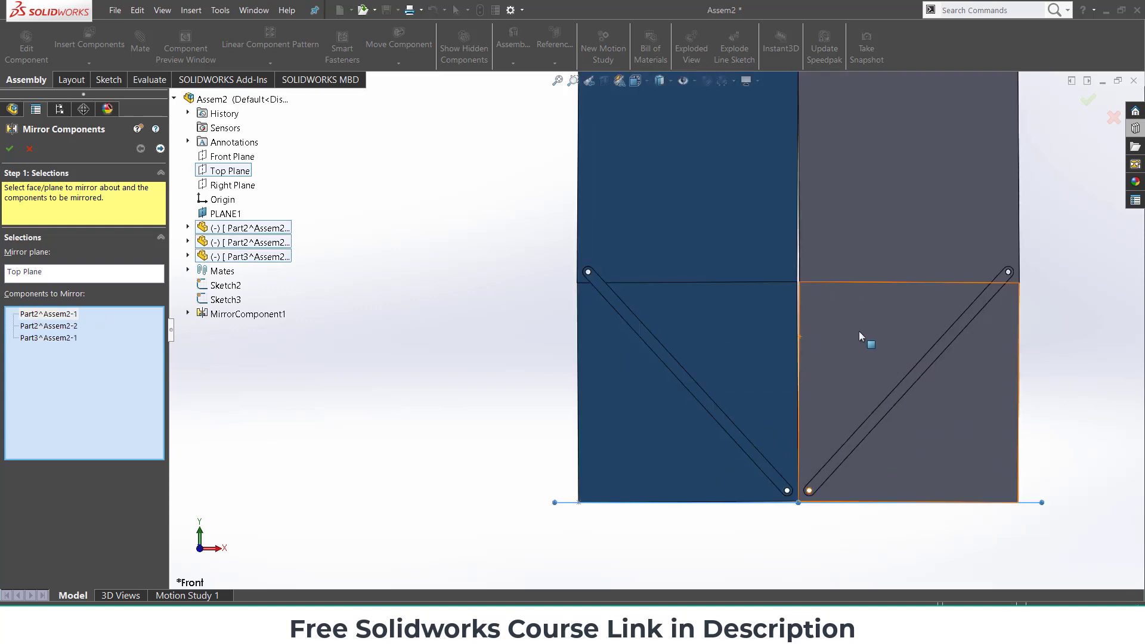
click(907, 350)
click(913, 374)
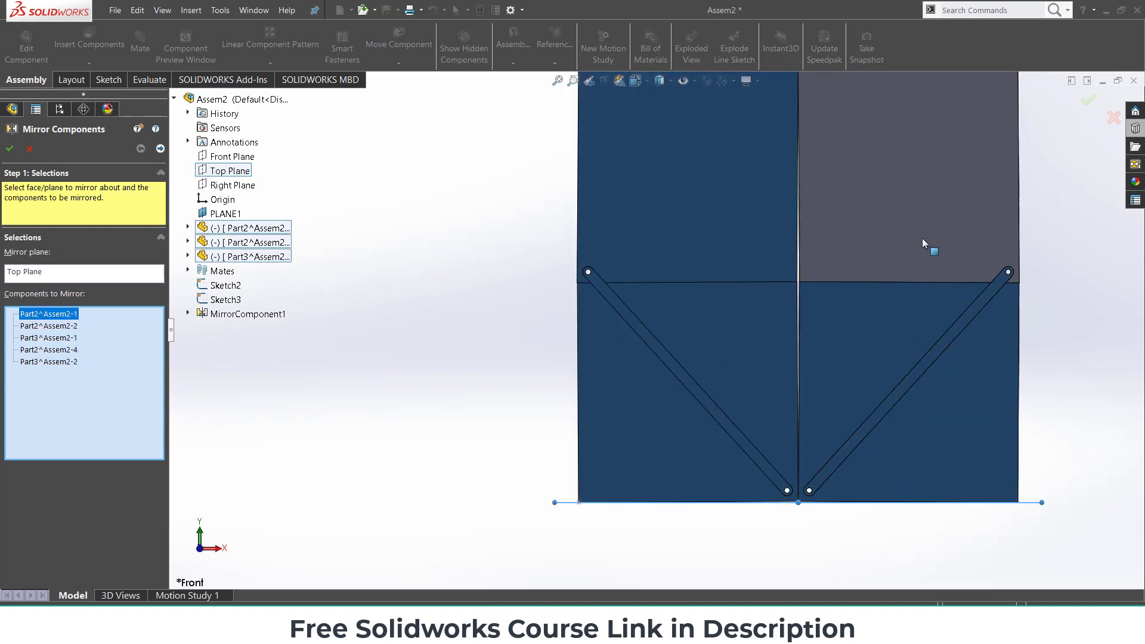
click(922, 212)
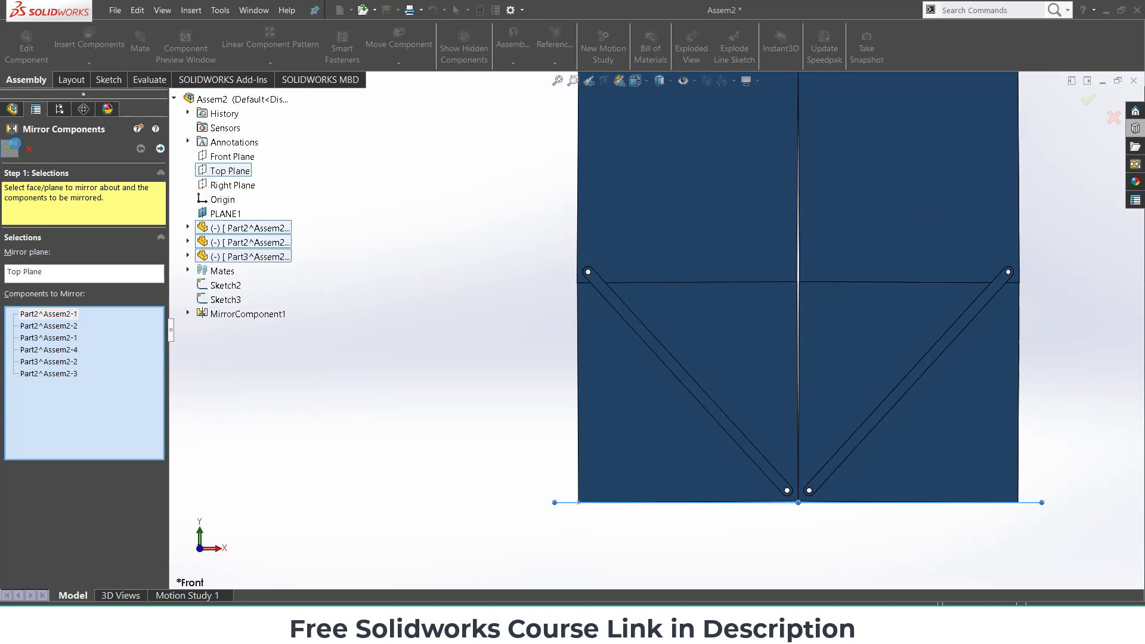
click(10, 148)
Move the original upper plate to test how the components mirrored about the Top Plane follow.
scroll(656, 331, up, 2)
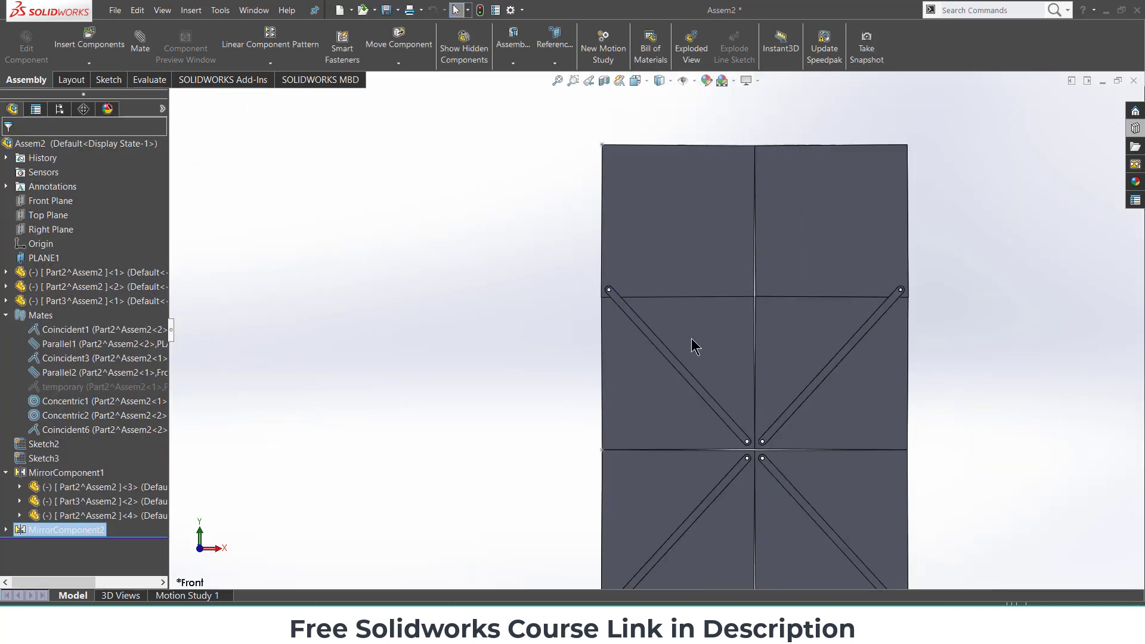
click(711, 275)
drag(659, 260, 638, 241)
key(Escape)
Mate the original upper plate's narrow top face parallel to the Top Plane, and suppress that parallel mate.
middle_drag(470, 197, 510, 204)
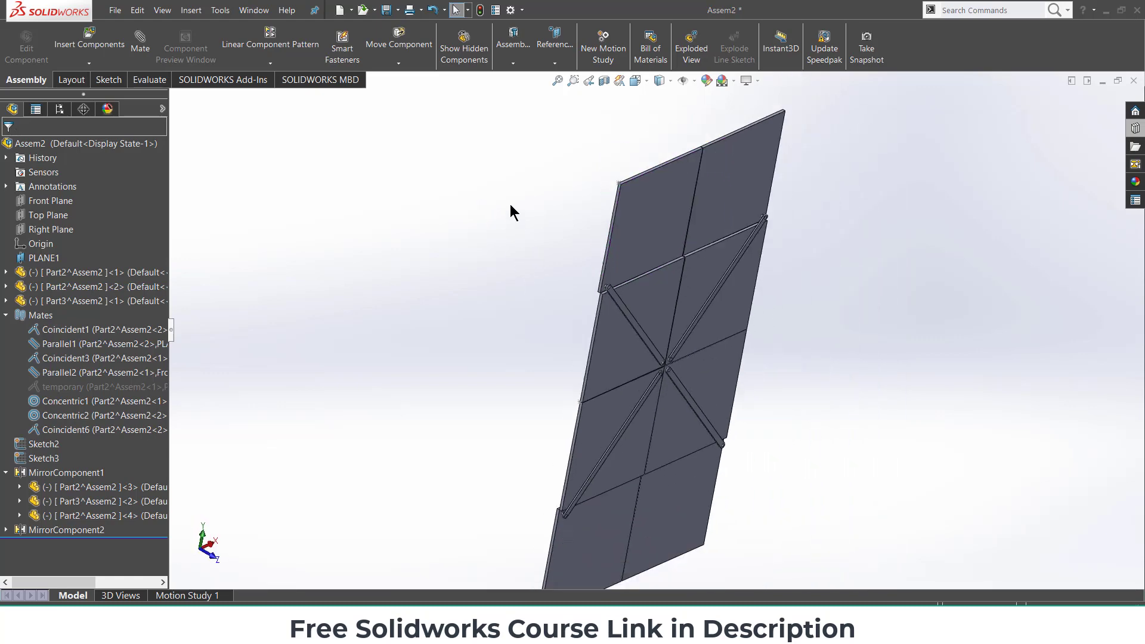
scroll(510, 204, up, 2)
scroll(522, 170, down, 4)
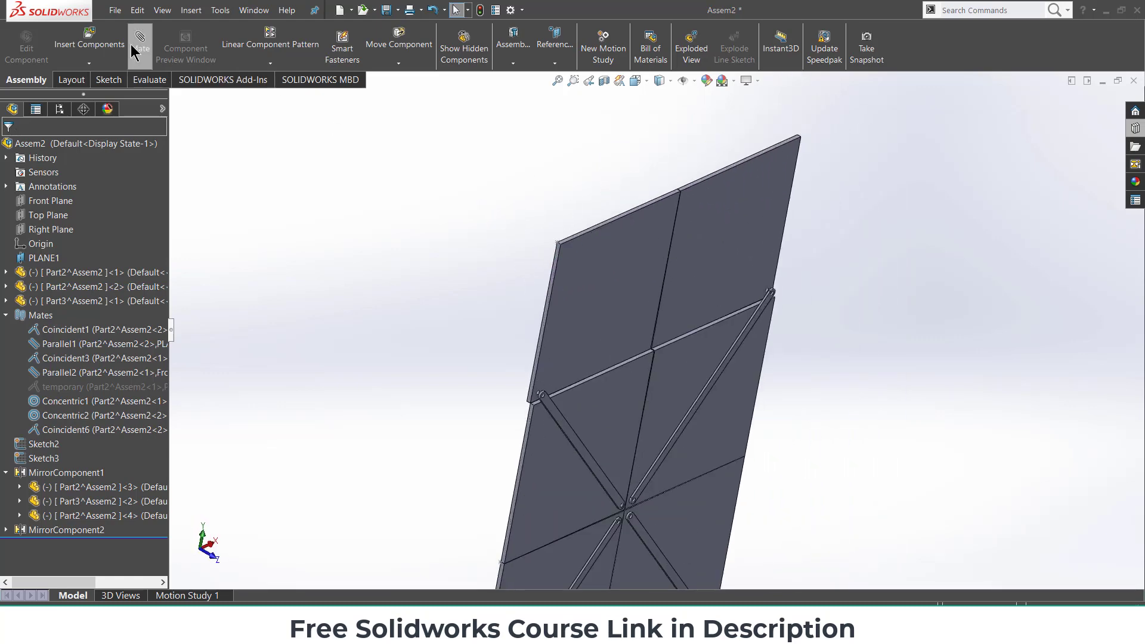
scroll(610, 245, down, 5)
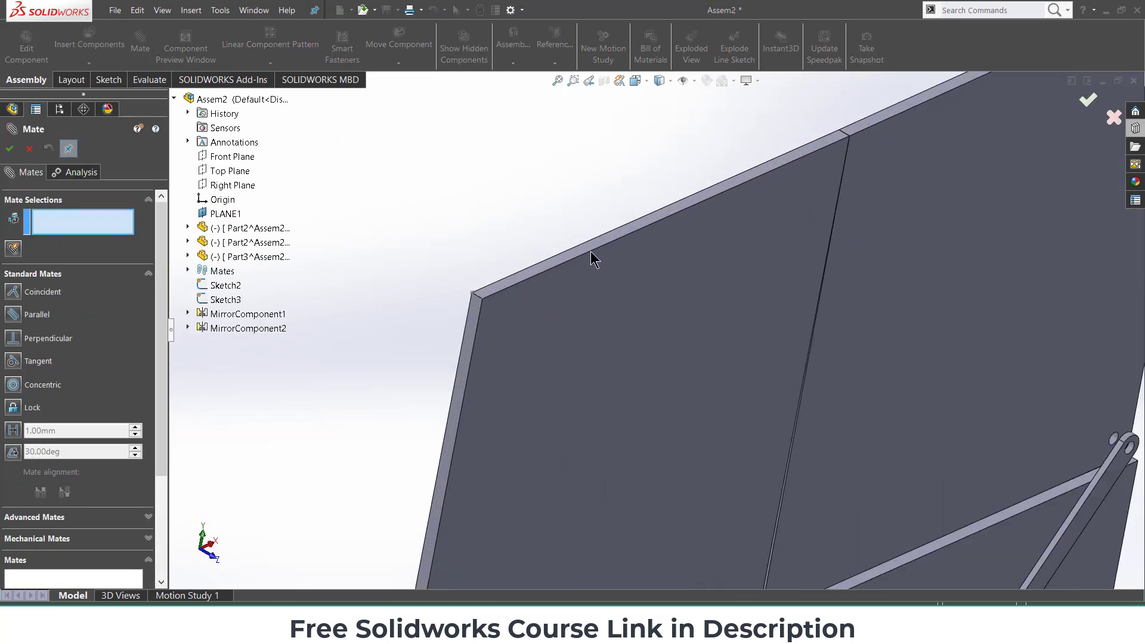
click(574, 263)
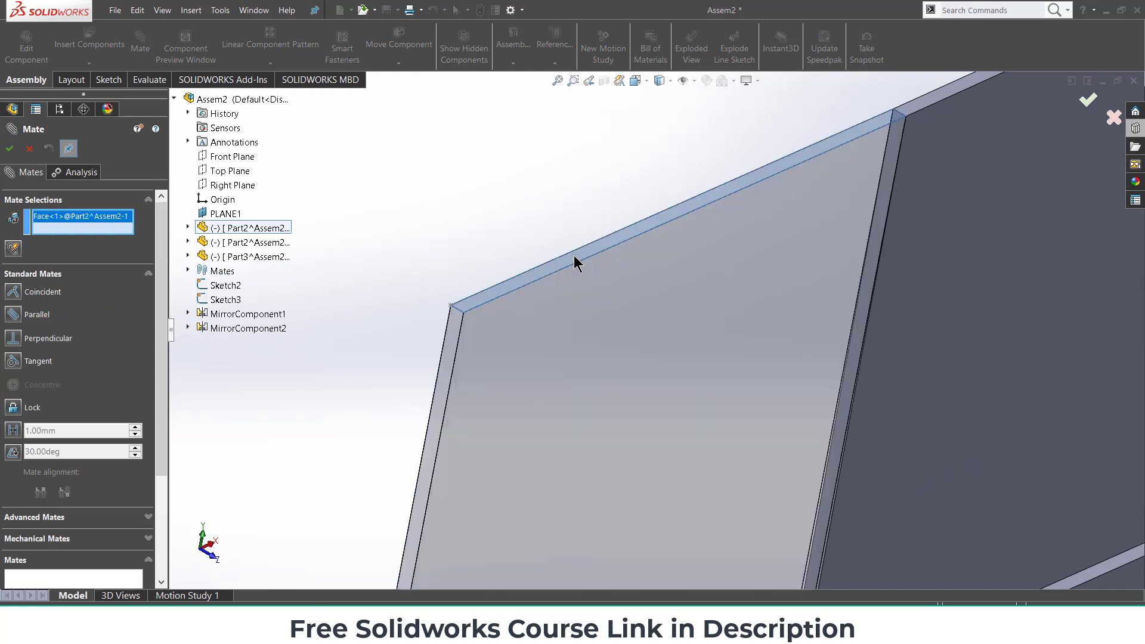
click(228, 171)
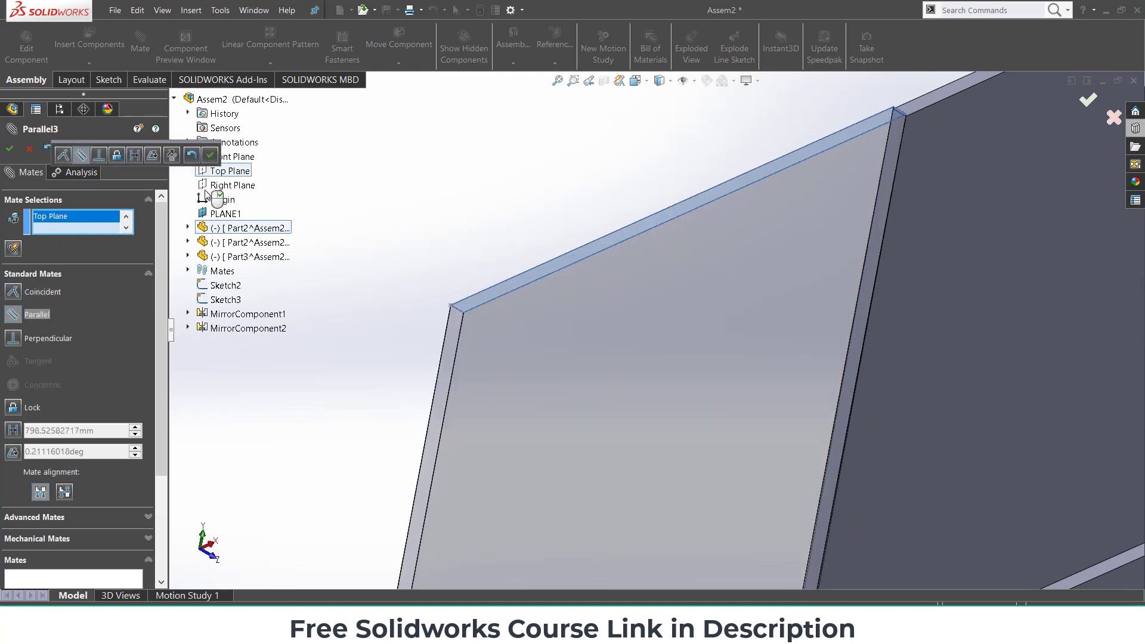
click(210, 157)
middle_drag(882, 306, 704, 443)
click(10, 148)
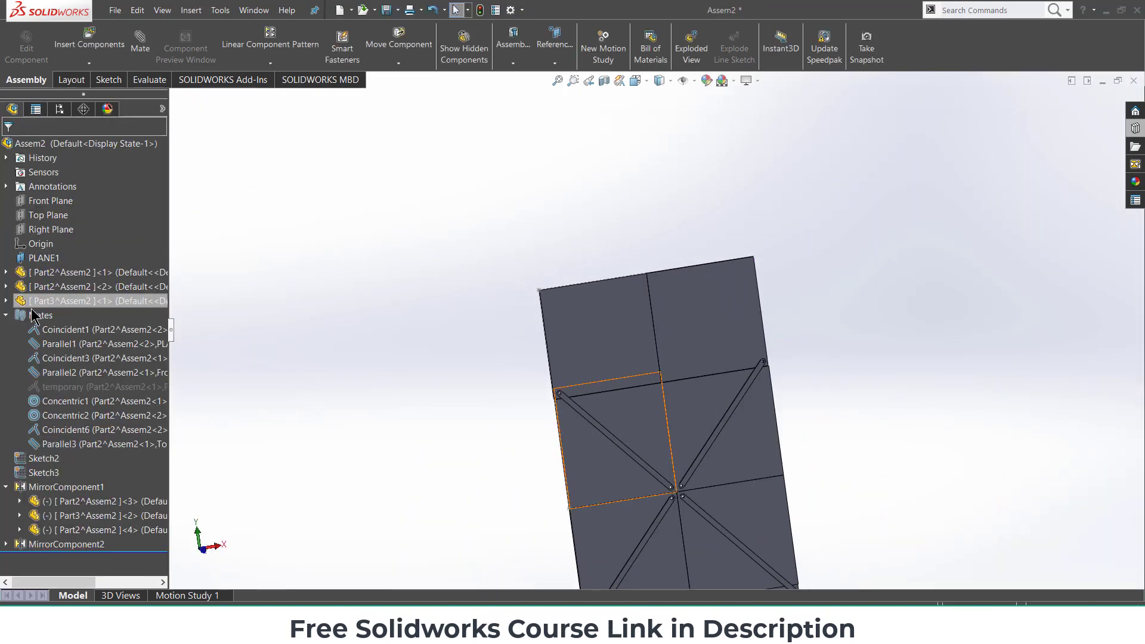
right_click(48, 455)
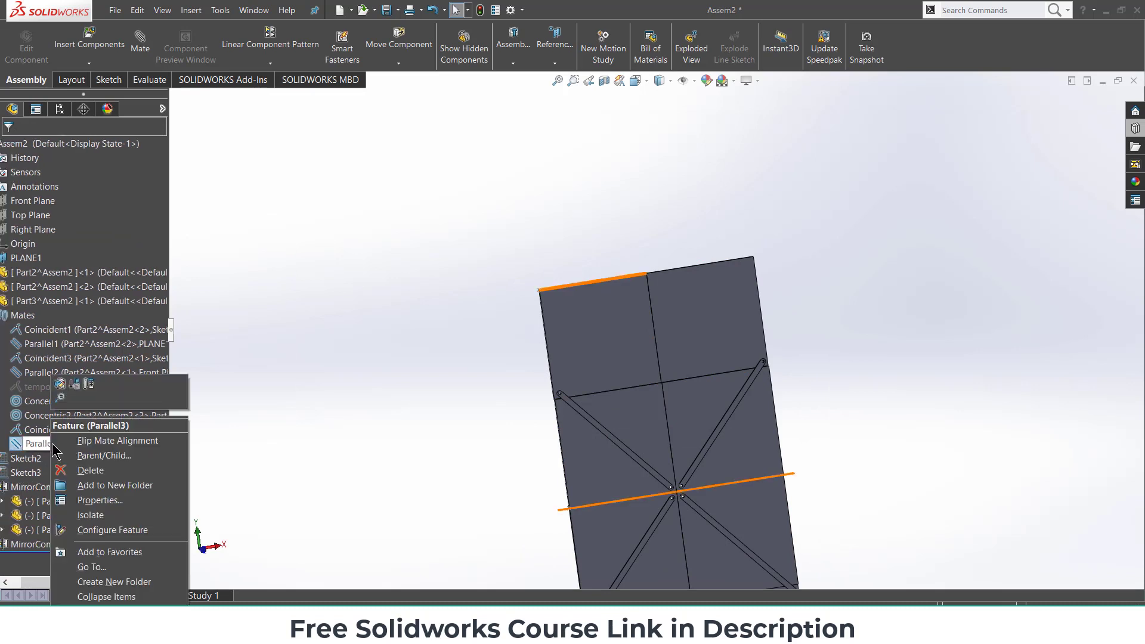
click(77, 397)
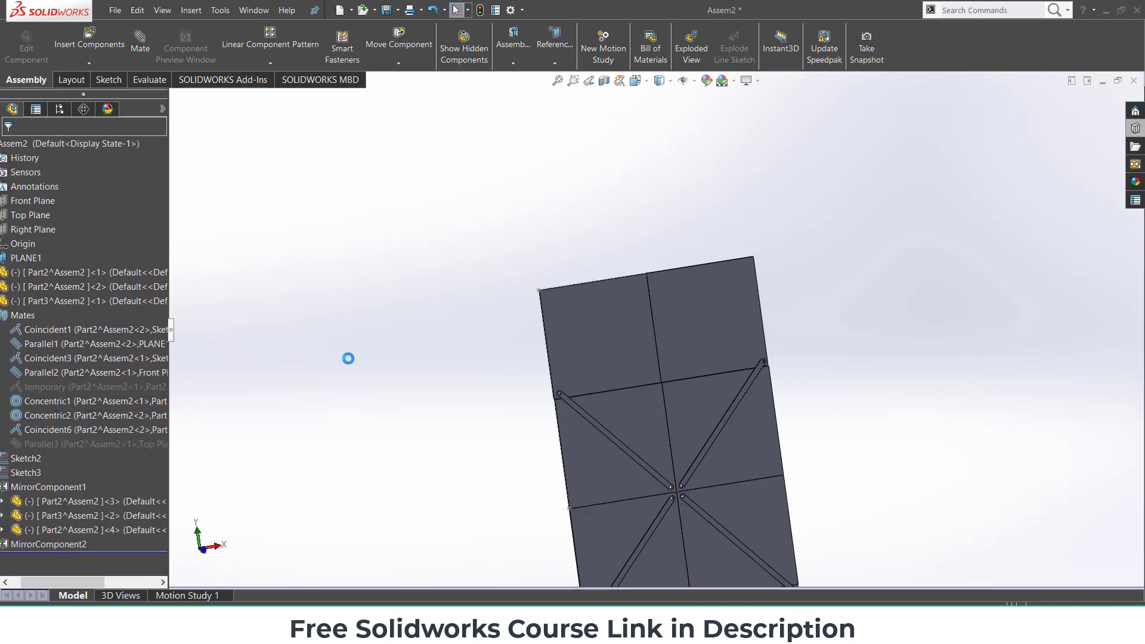
In Motion Study 1, start a rotary motor on the short thickness edge at the original upper plate's outer upper corner.
click(189, 594)
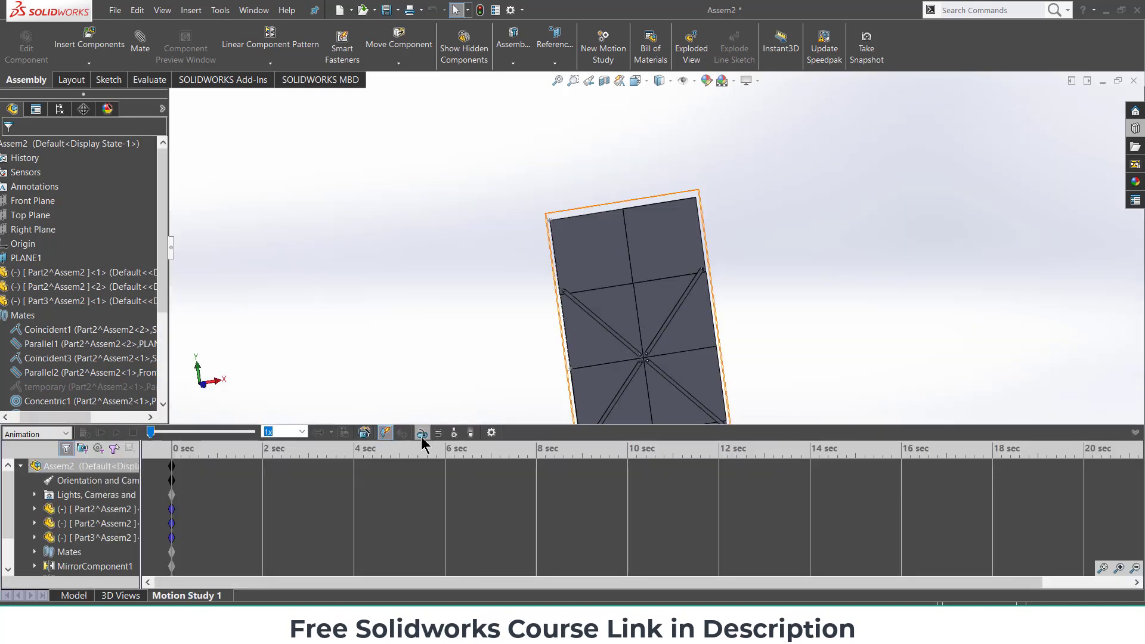
click(421, 436)
scroll(595, 206, down, 5)
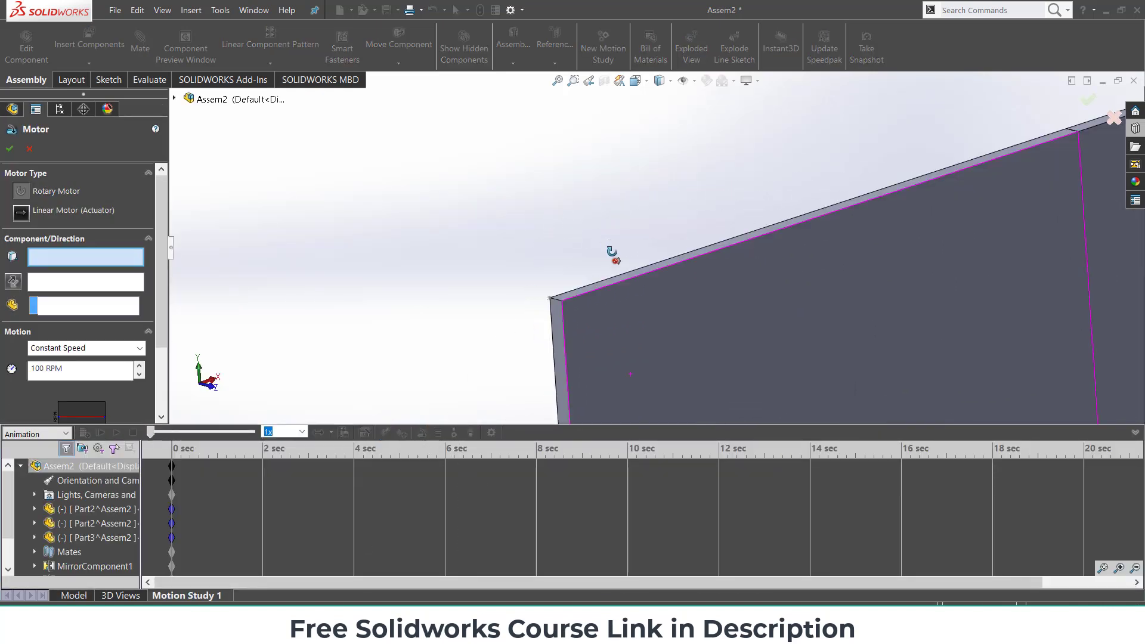
middle_drag(612, 252, 578, 261)
click(596, 329)
scroll(667, 295, up, 4)
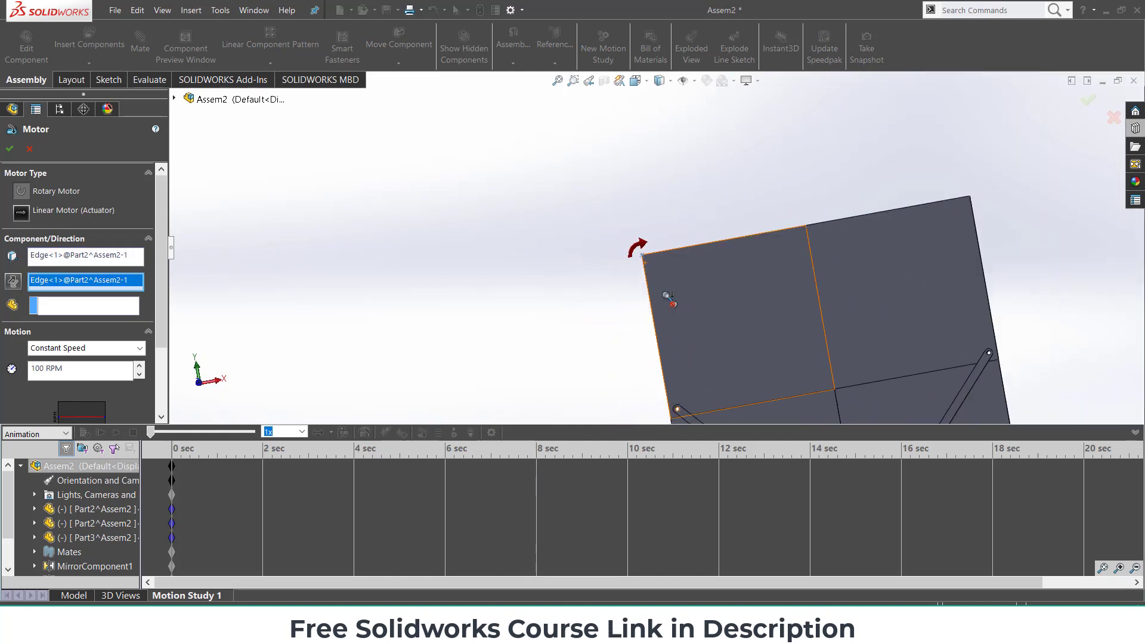
Set the rotary motor's motion to Distance with a 180° displacement and create it.
click(106, 349)
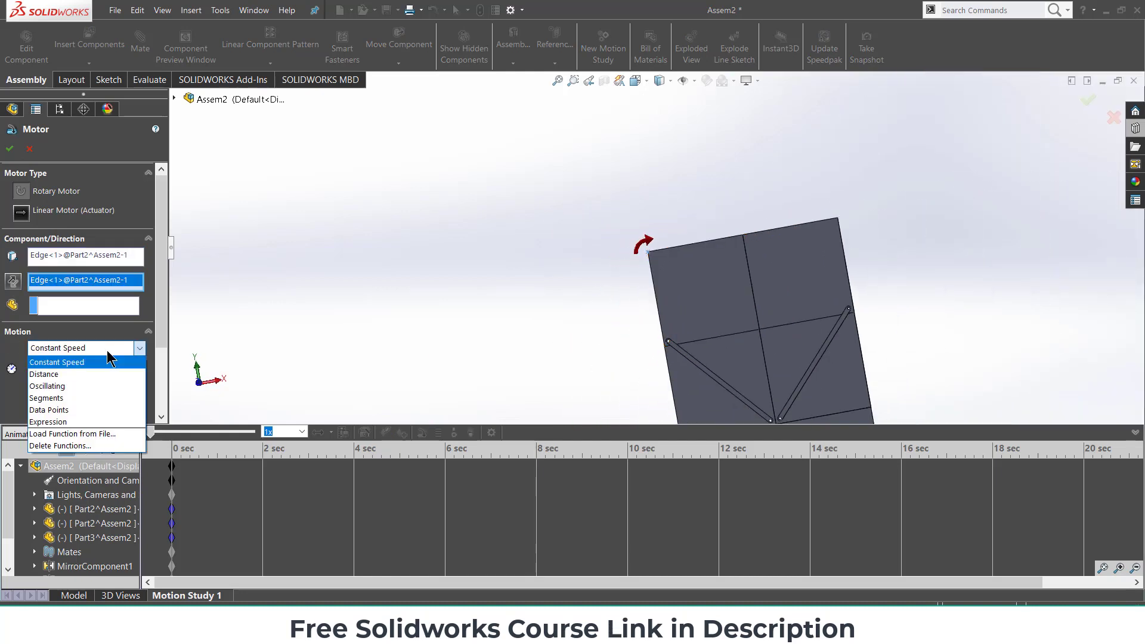
click(105, 372)
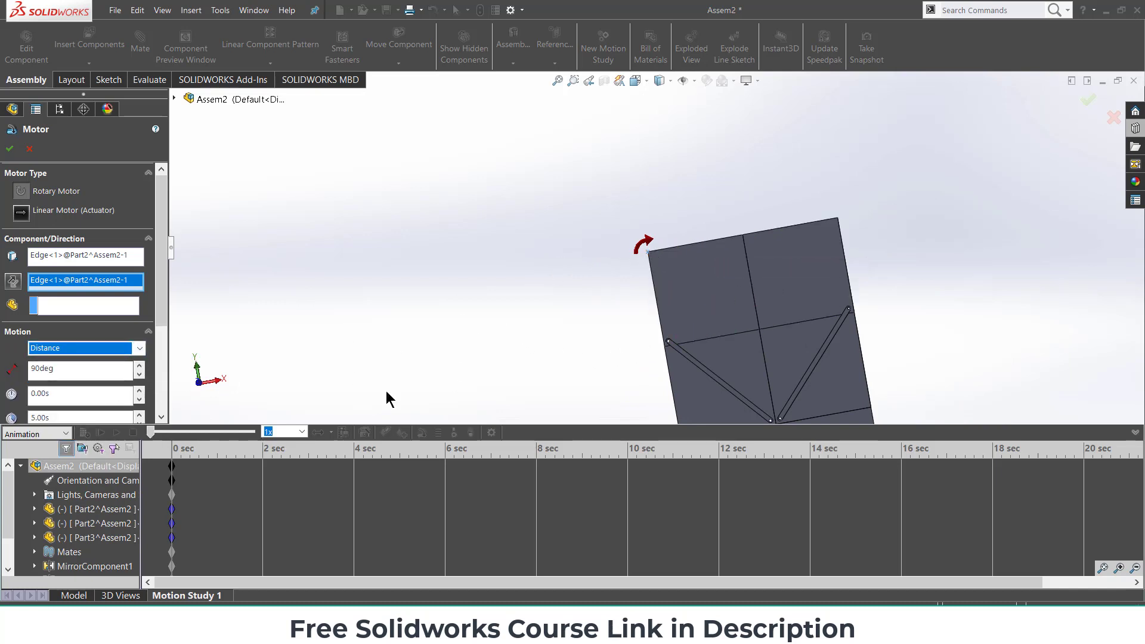
double_click(118, 375)
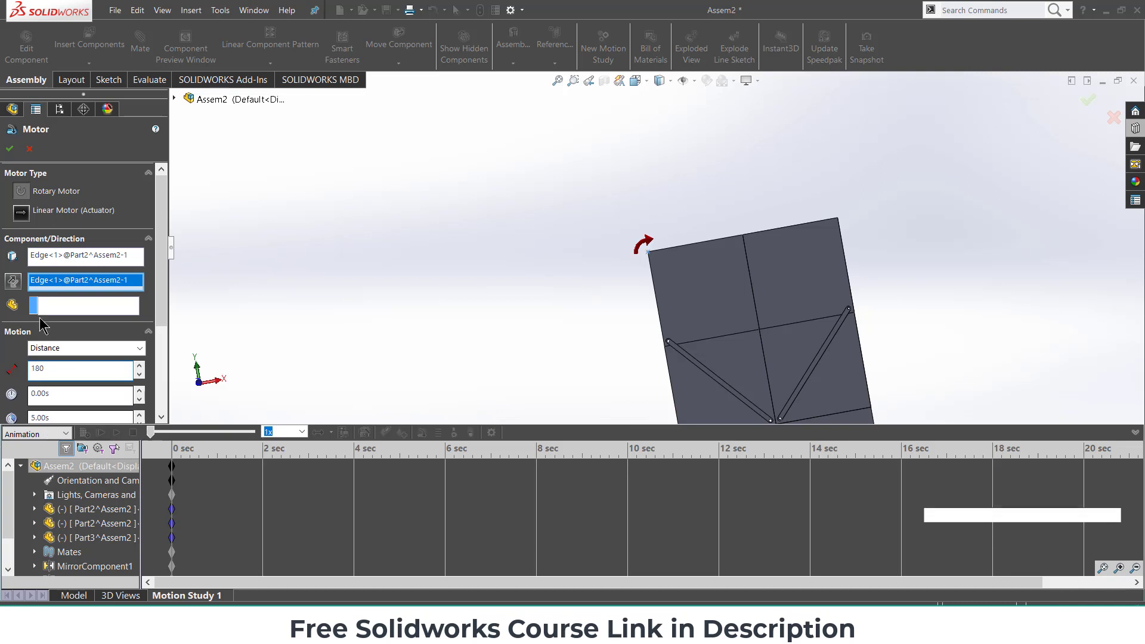
click(10, 148)
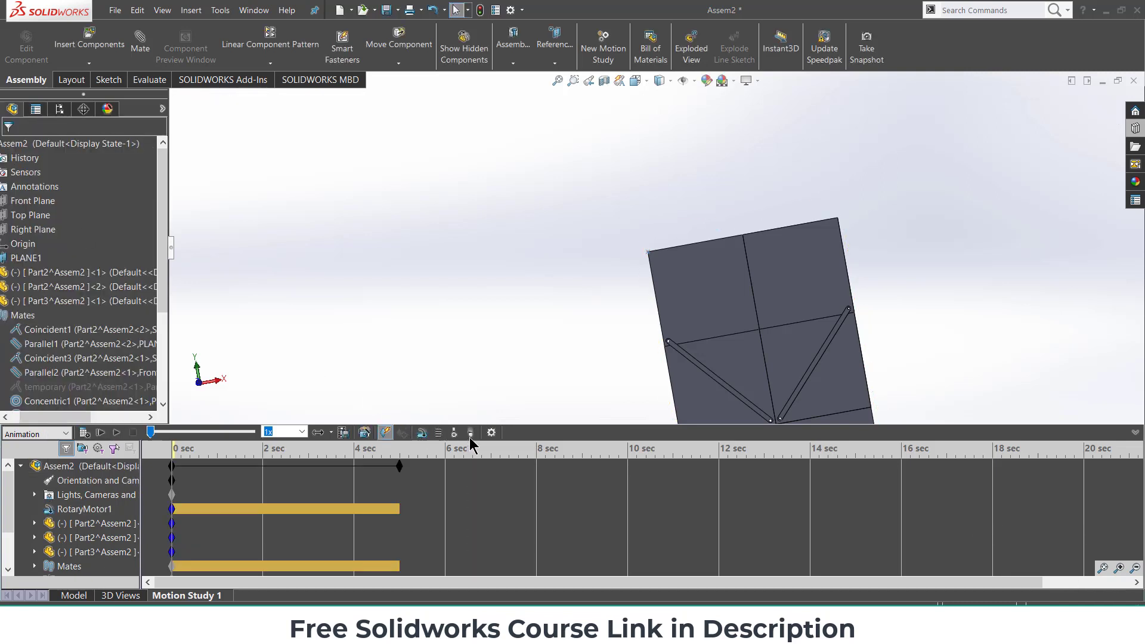
Open and accept the motion study's animation frame-rate properties, and collapse the timeline.
click(491, 433)
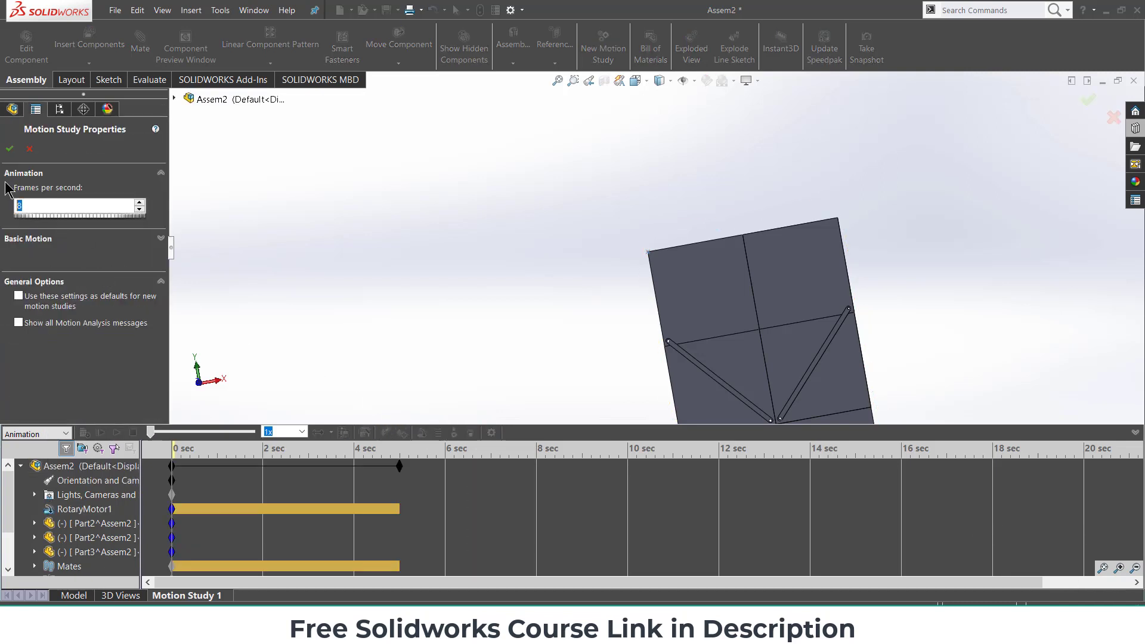
click(8, 149)
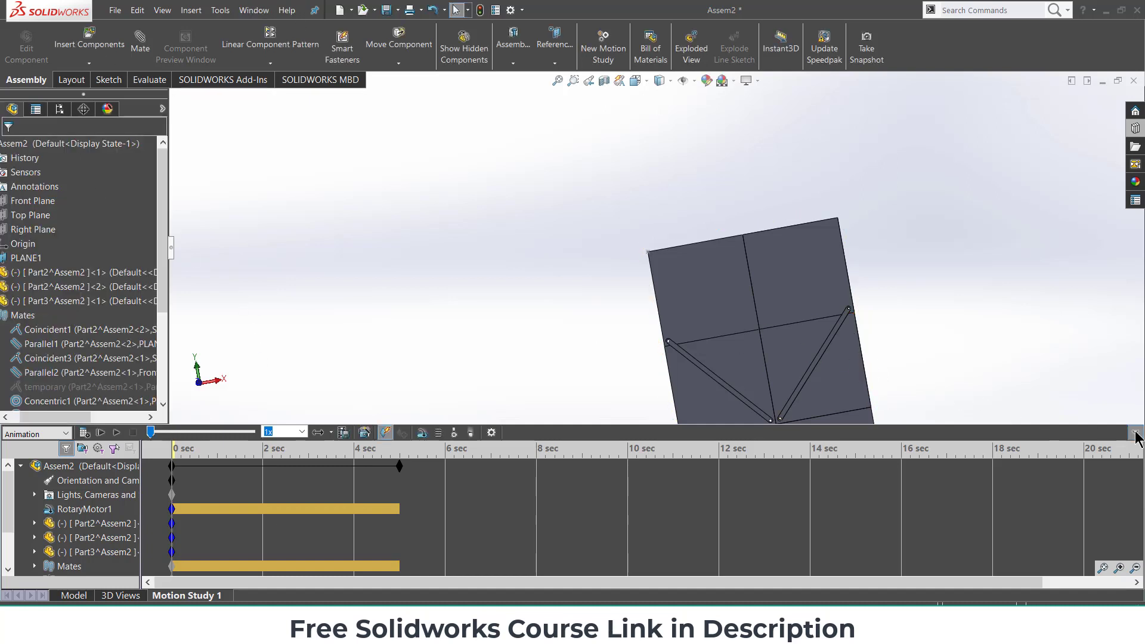
click(1135, 433)
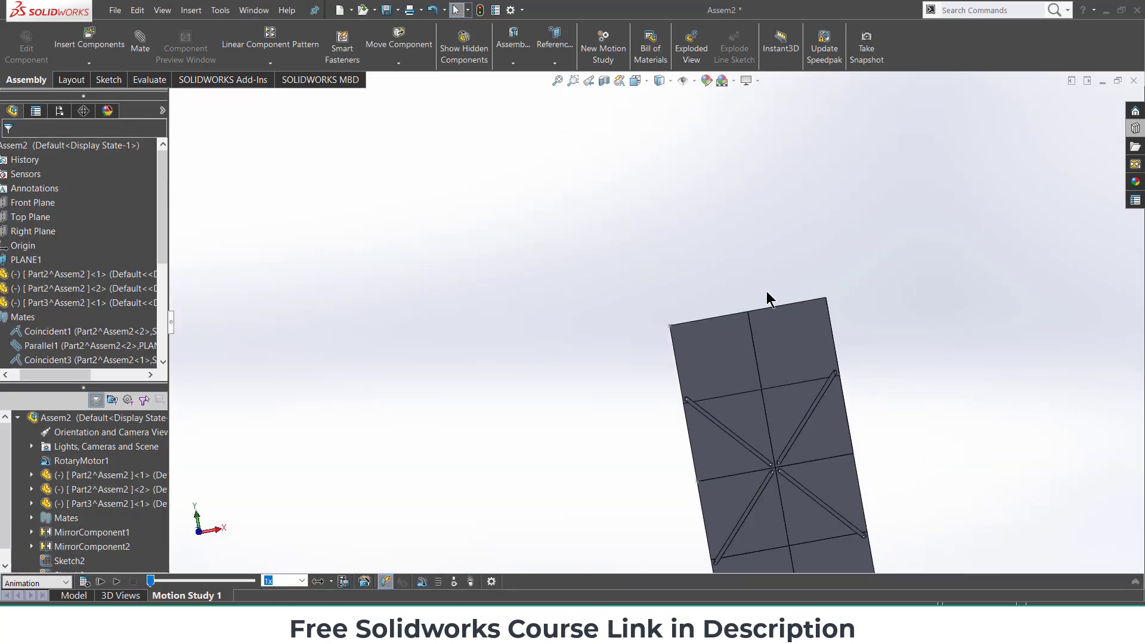
View the plates face-on and calculate the motion study, stopping it partway through.
click(771, 325)
key(ctrl+8)
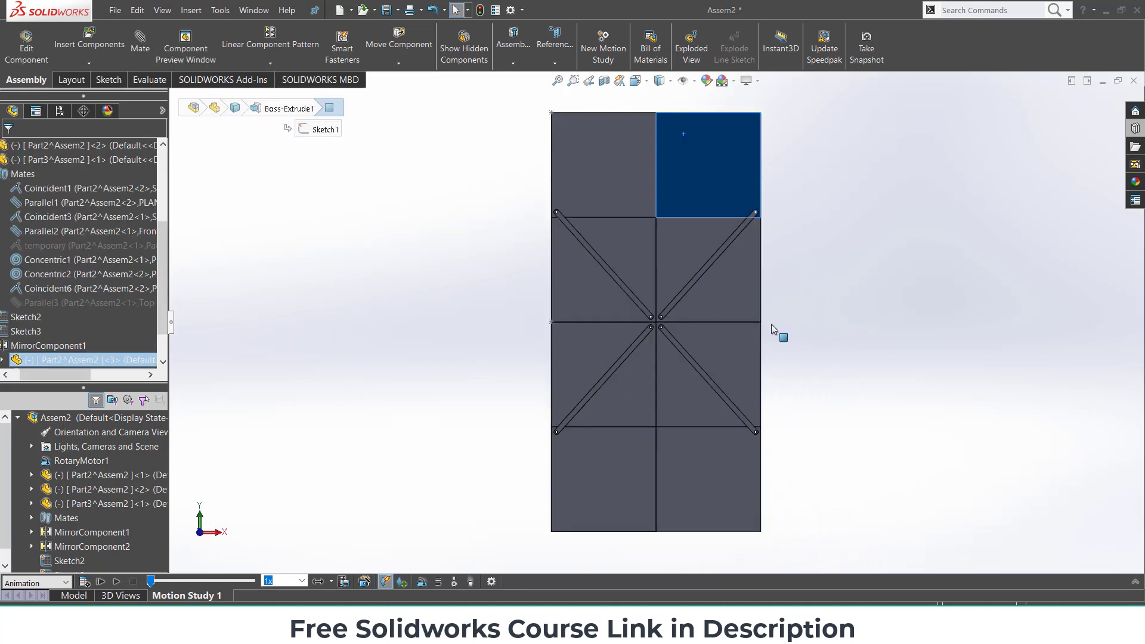
click(885, 378)
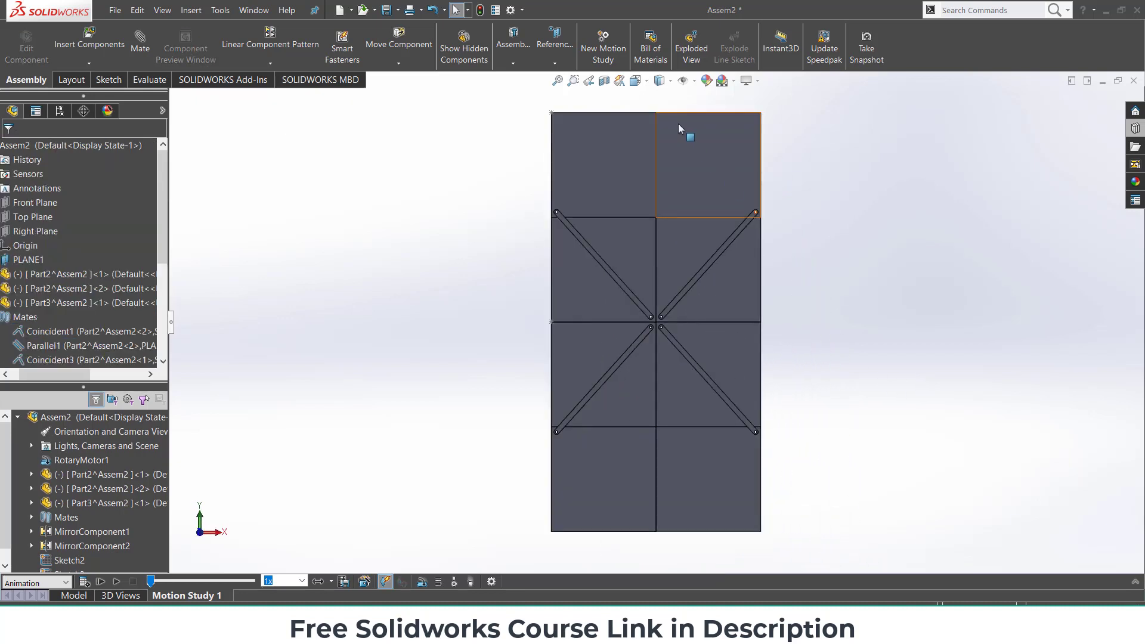
click(77, 575)
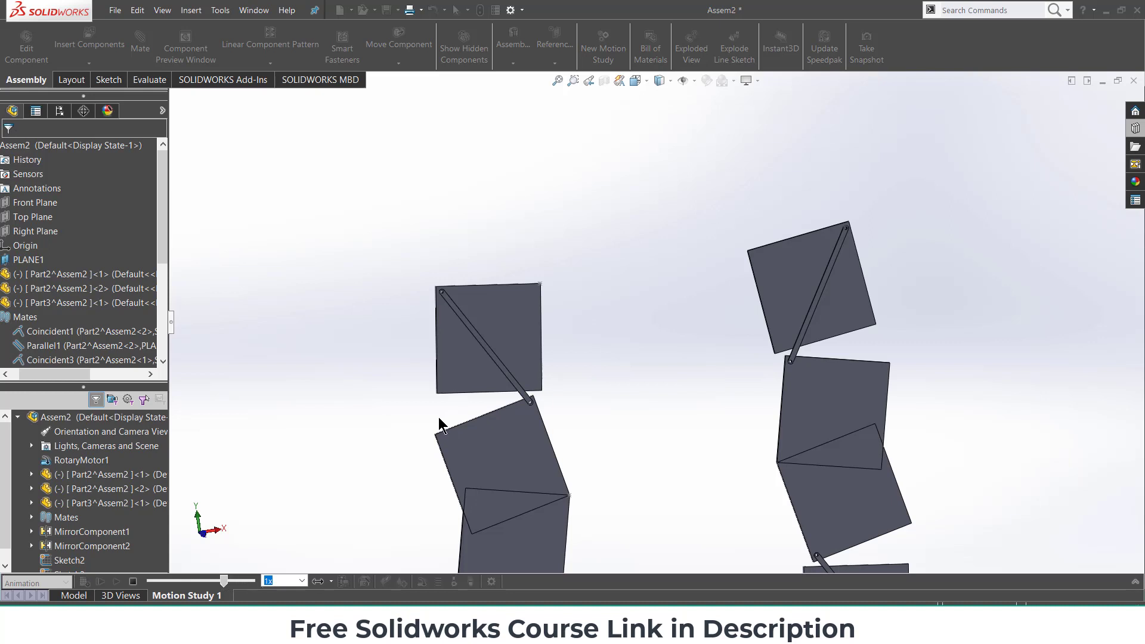
click(134, 582)
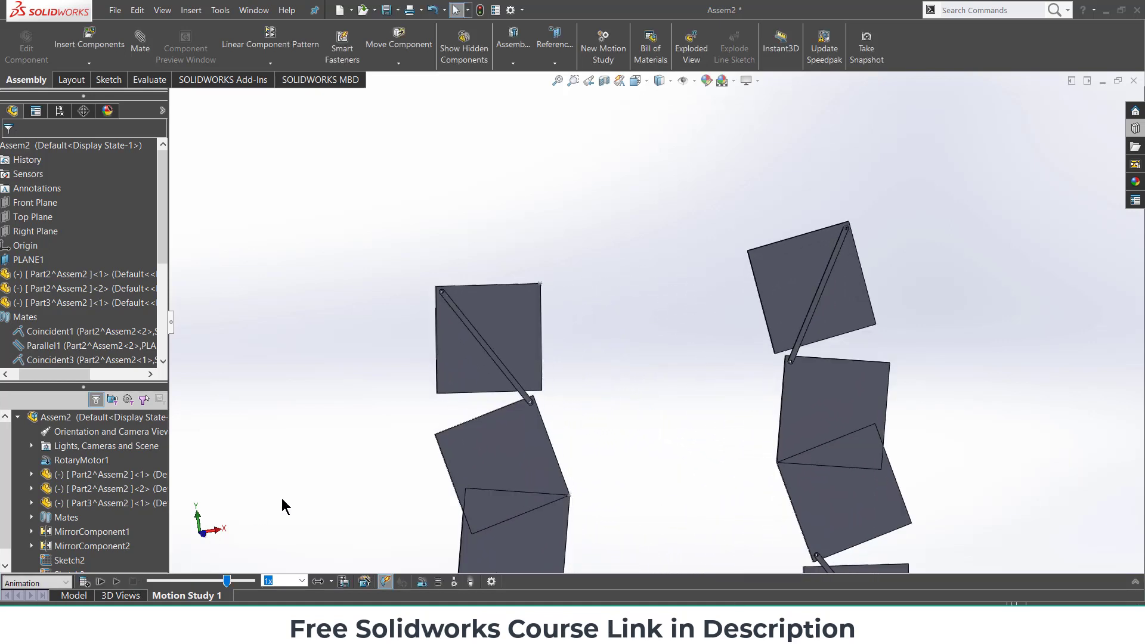
Check the available motion study types on the expanded timeline and enable the SOLIDWORKS Motion add-in.
middle_drag(620, 421, 477, 402)
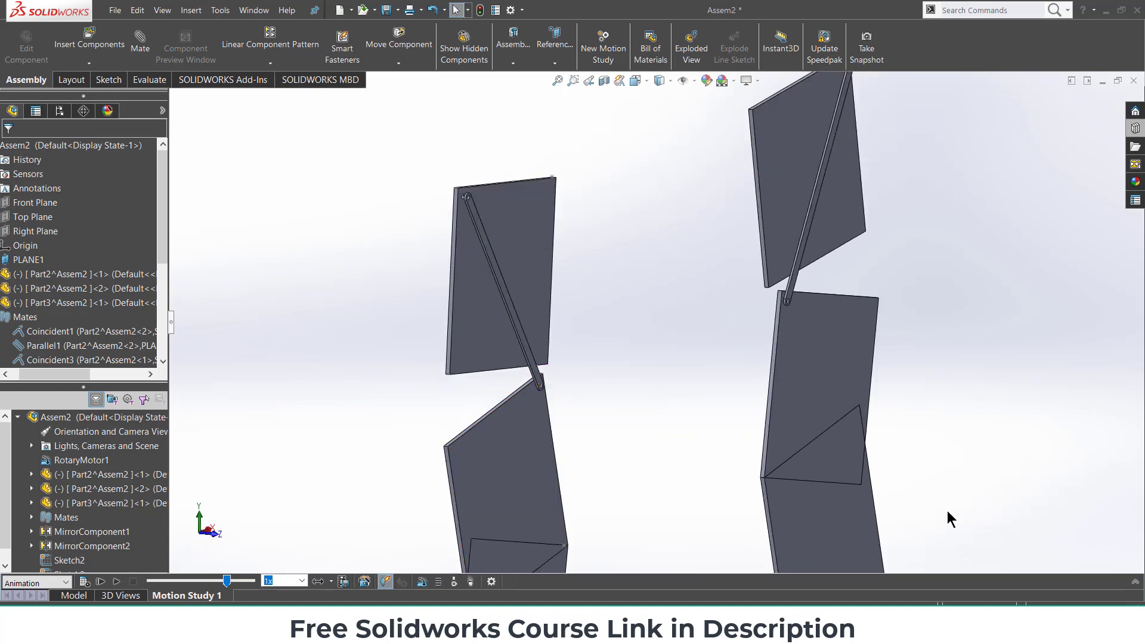
click(1133, 582)
click(27, 435)
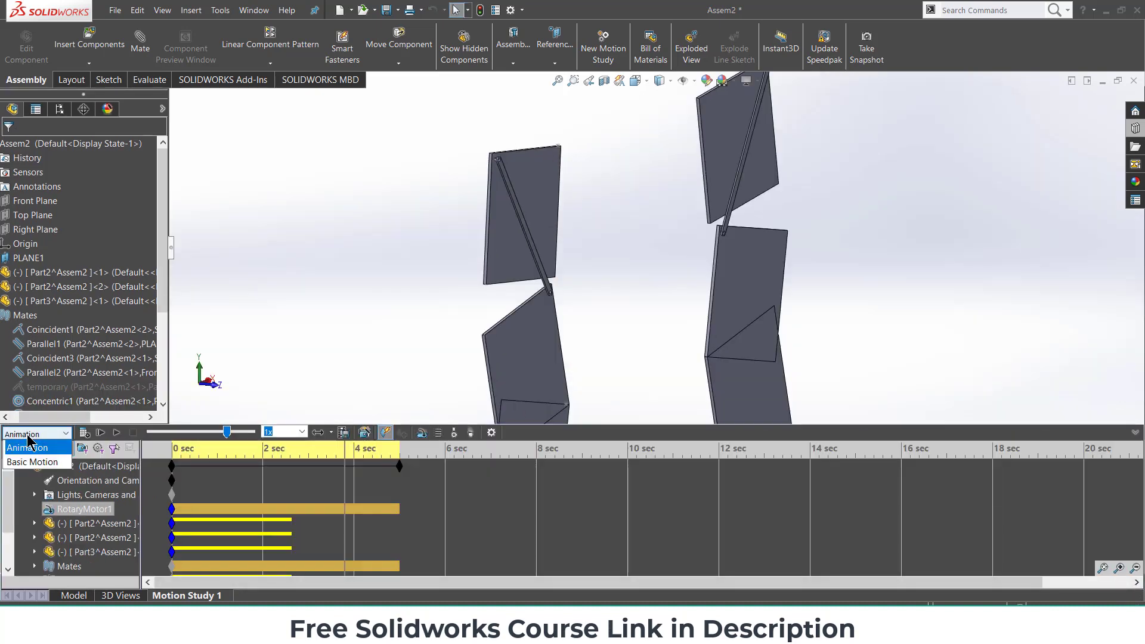
click(306, 192)
click(148, 80)
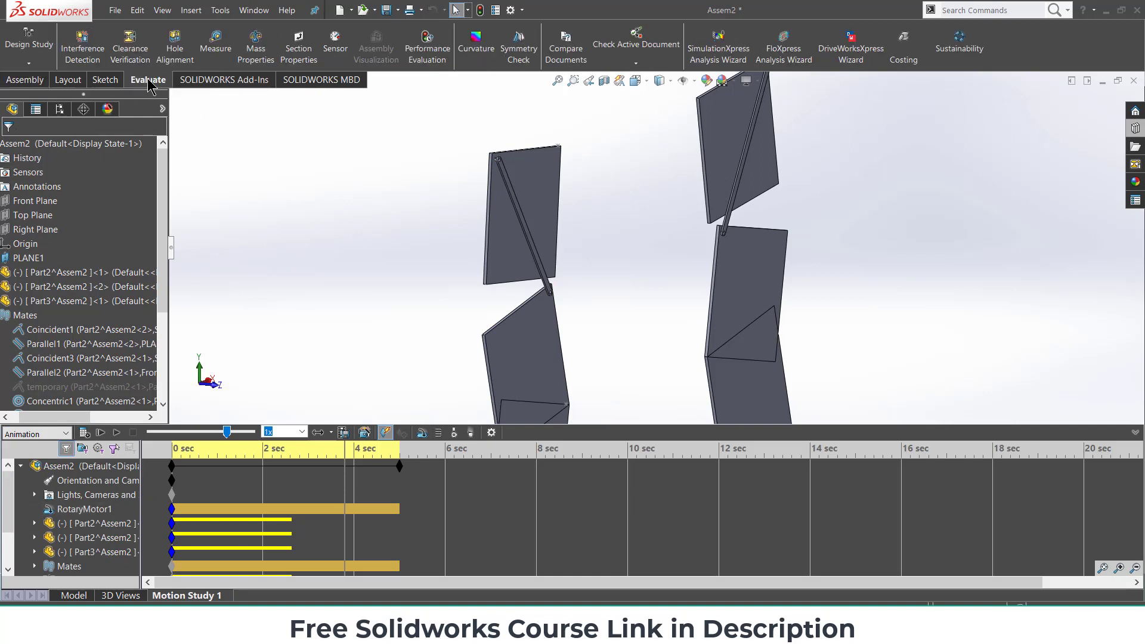
click(221, 82)
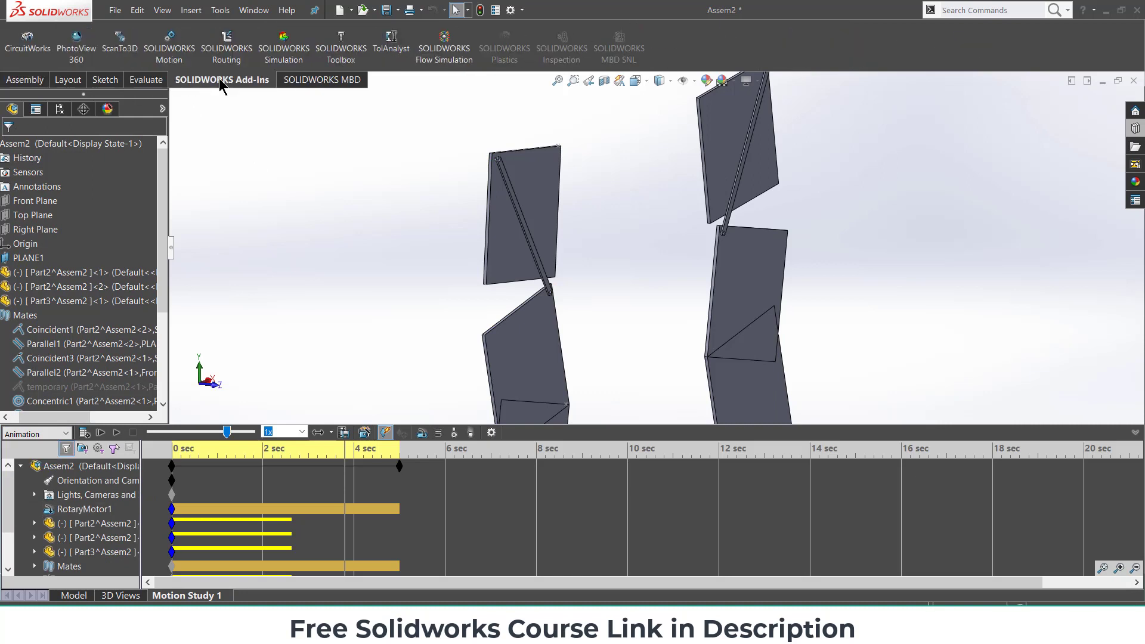
click(162, 53)
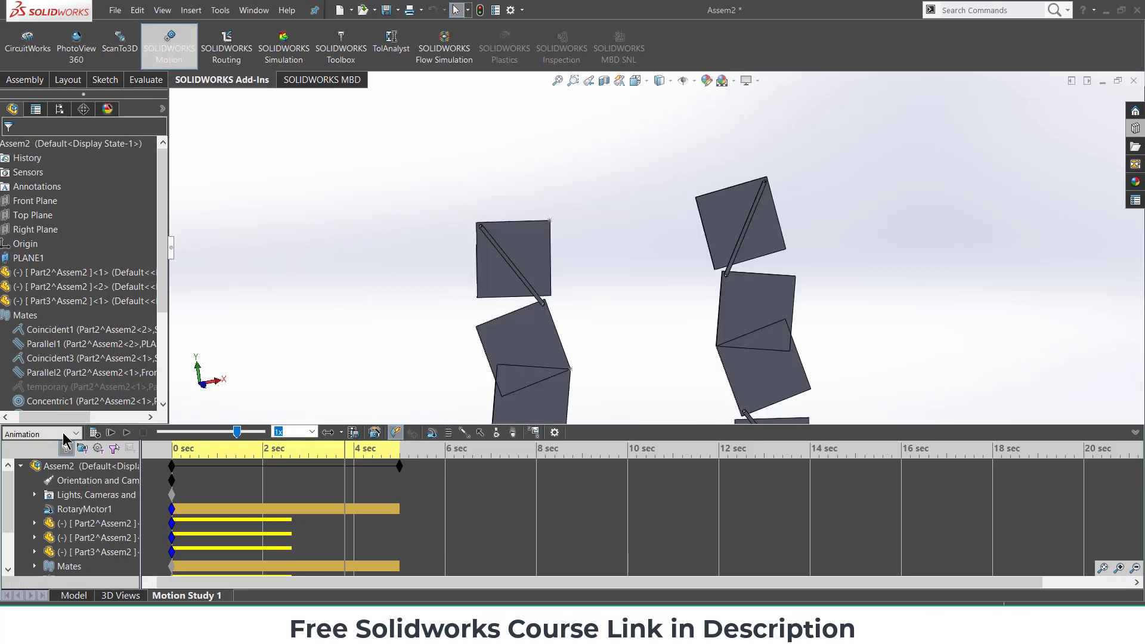
Change the motion study type to Motion Analysis, calculate it, and close the CosmosMotion messages window.
click(66, 440)
click(61, 477)
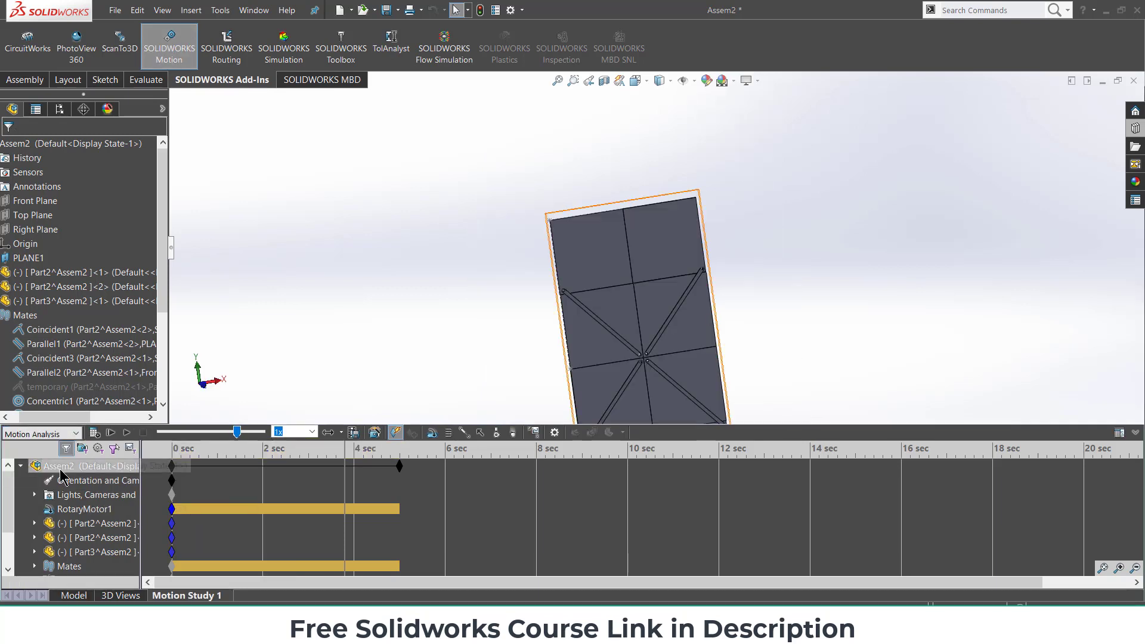
click(93, 433)
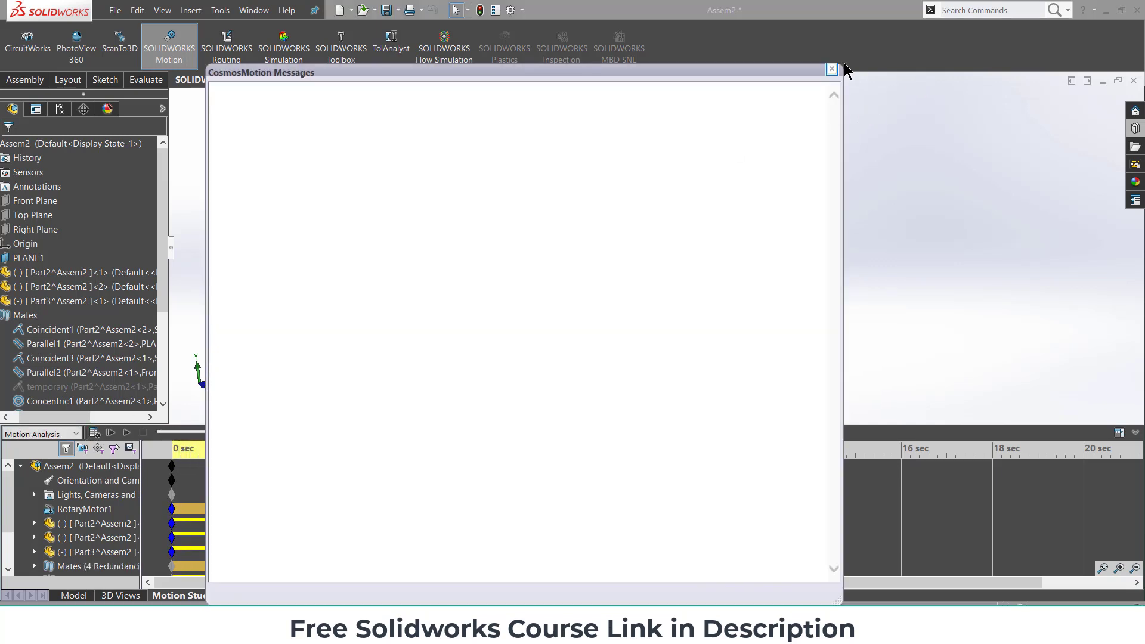
click(832, 69)
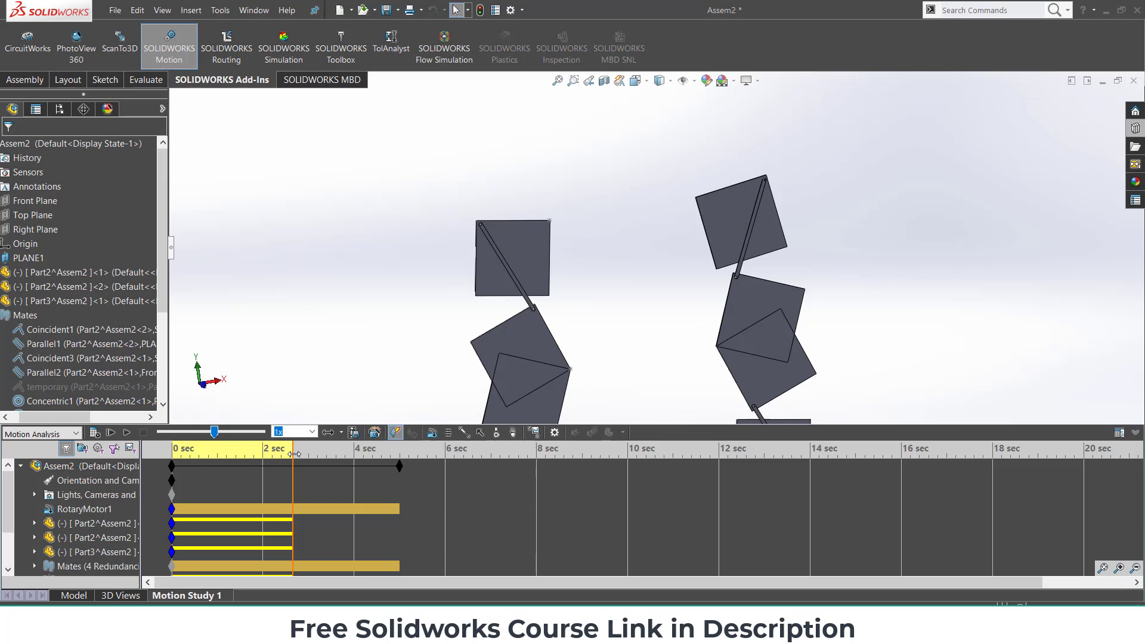
Set the rotary motor's displacement to 90° and recalculate the motion study.
right_click(63, 508)
click(103, 398)
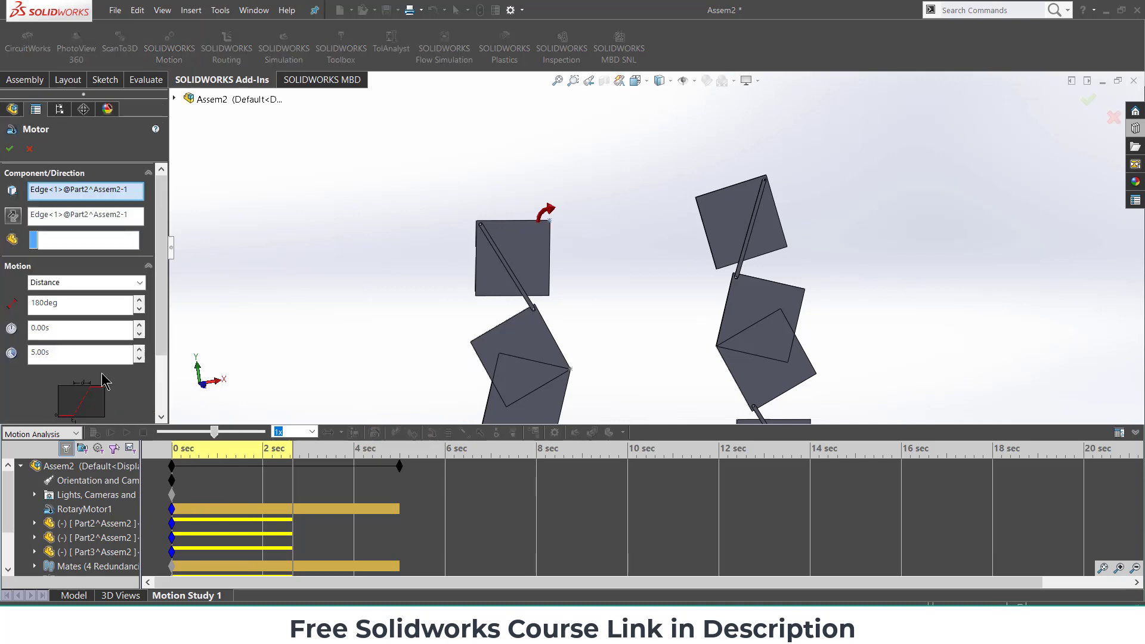
text(90)
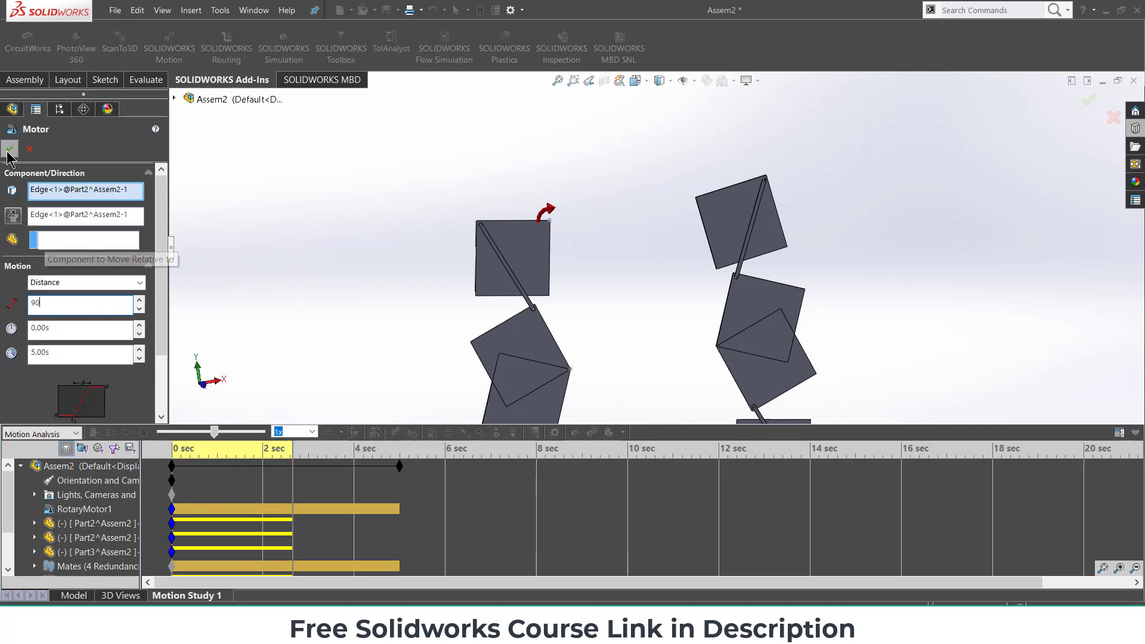
click(9, 149)
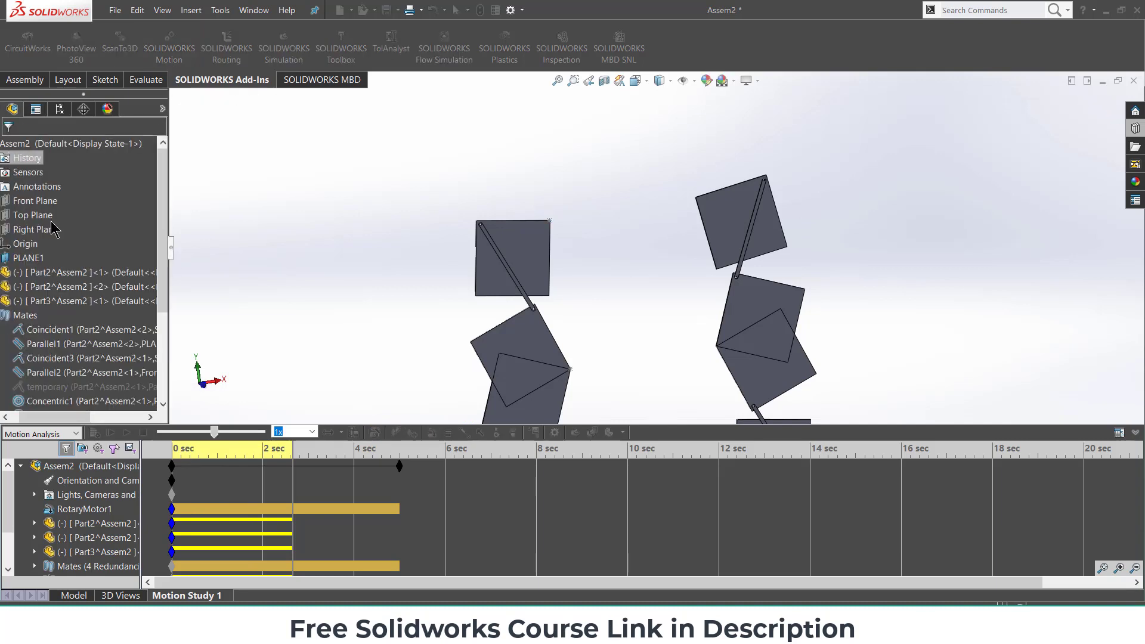
click(95, 432)
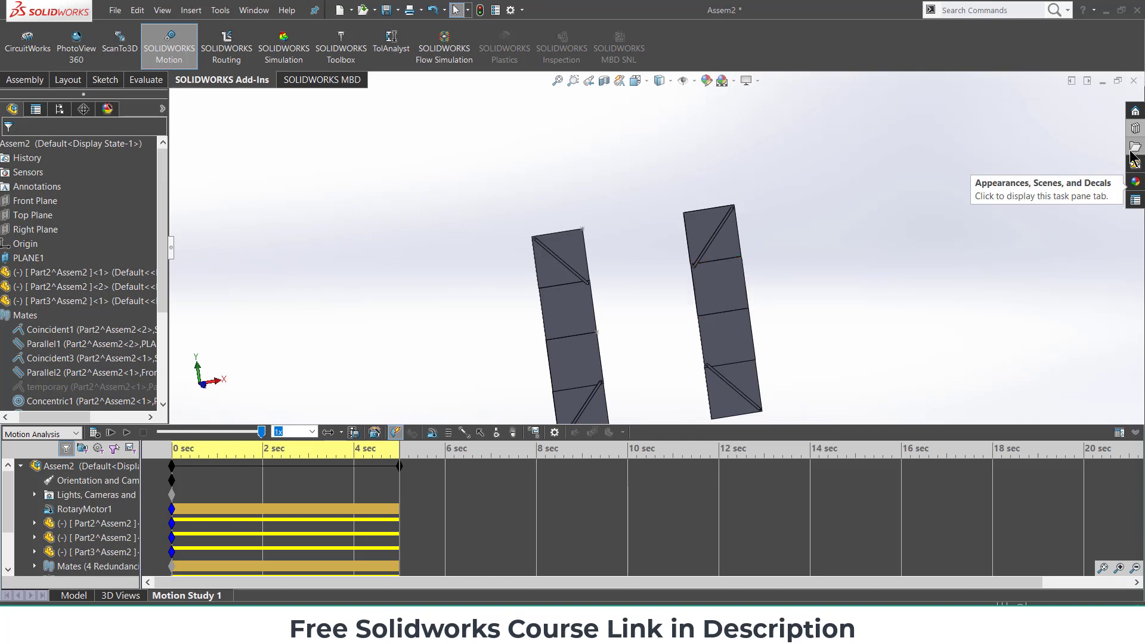
Expand the appearance library to the organic wood category and list its maple appearances.
click(1134, 182)
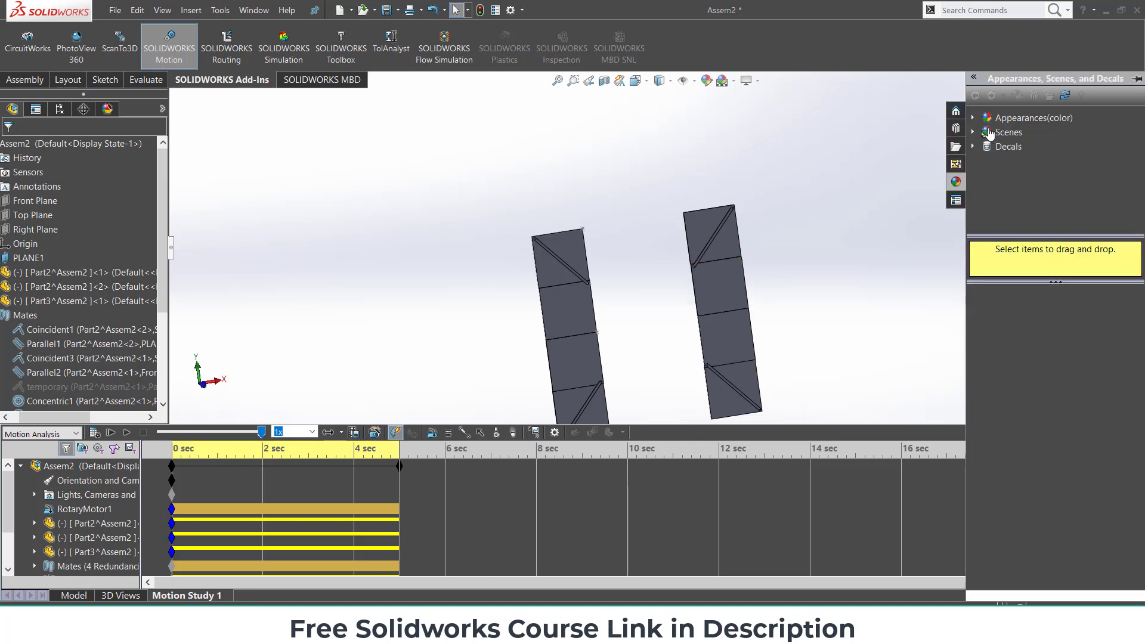
click(973, 118)
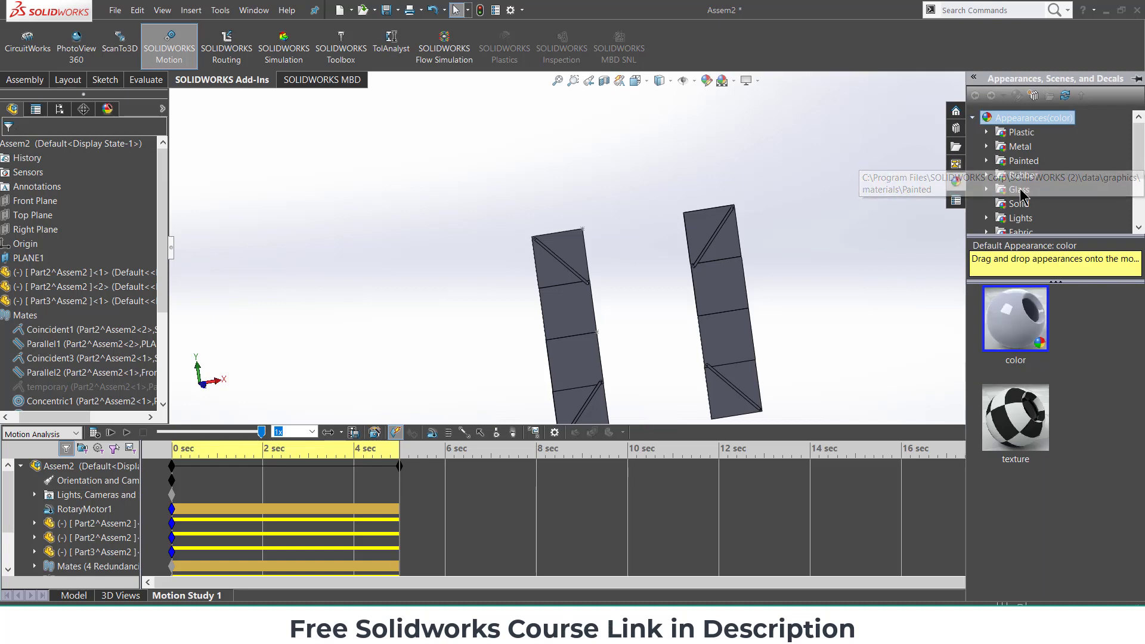
scroll(1036, 206, down, 1)
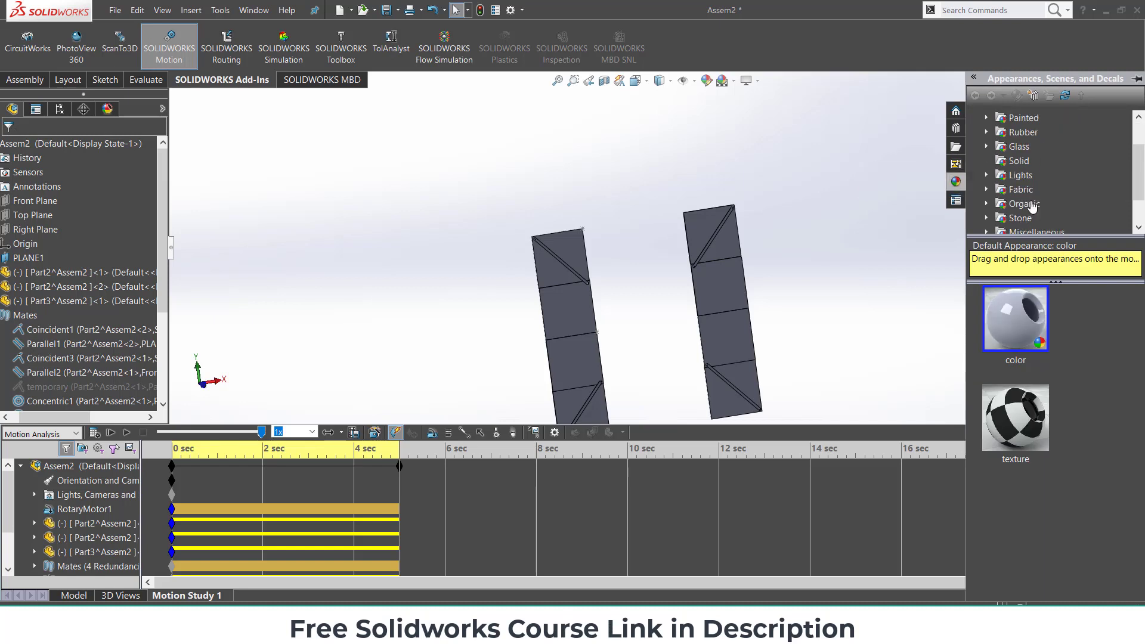
click(1031, 204)
click(986, 206)
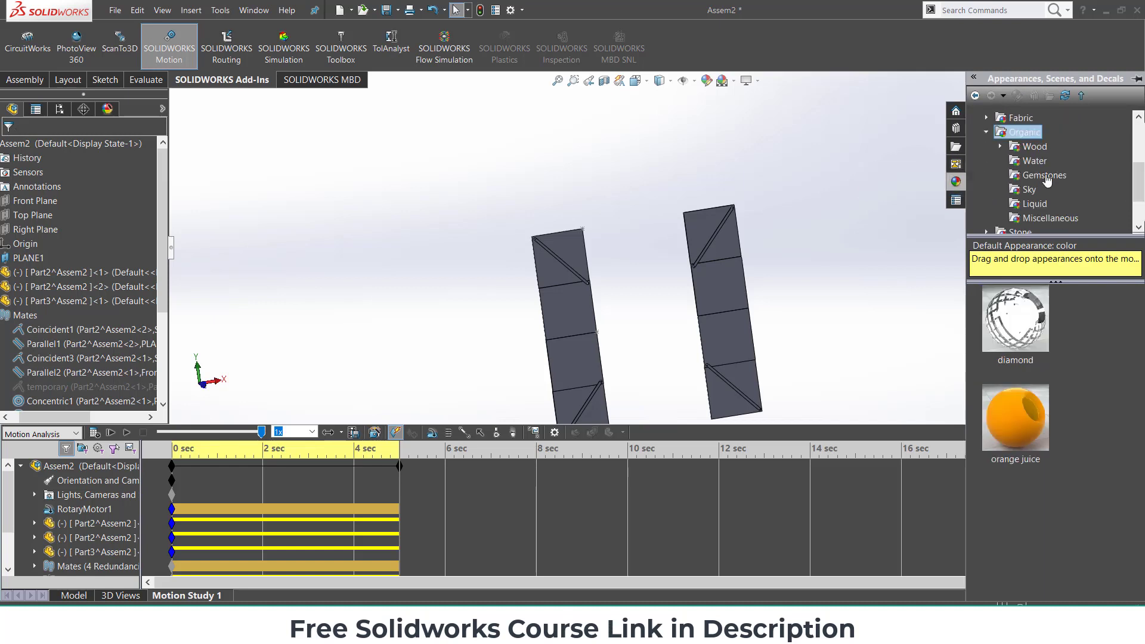
click(1027, 148)
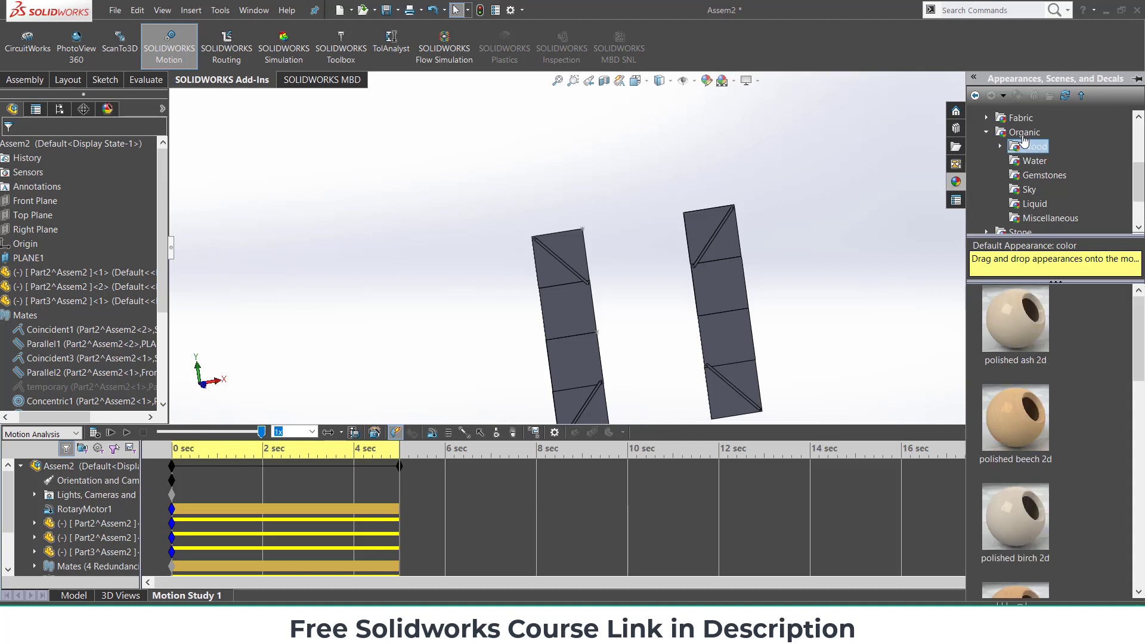
click(1000, 147)
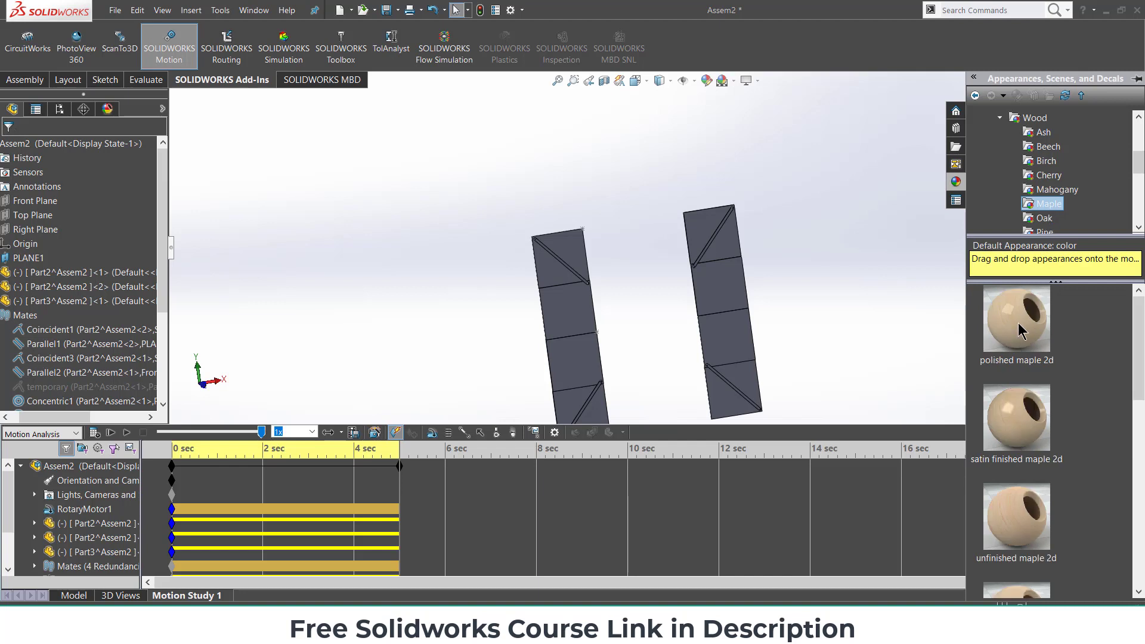
Apply the polished maple 2d appearance to the plate at part level and examine the plates up close.
drag(1020, 331, 681, 325)
drag(553, 297, 563, 302)
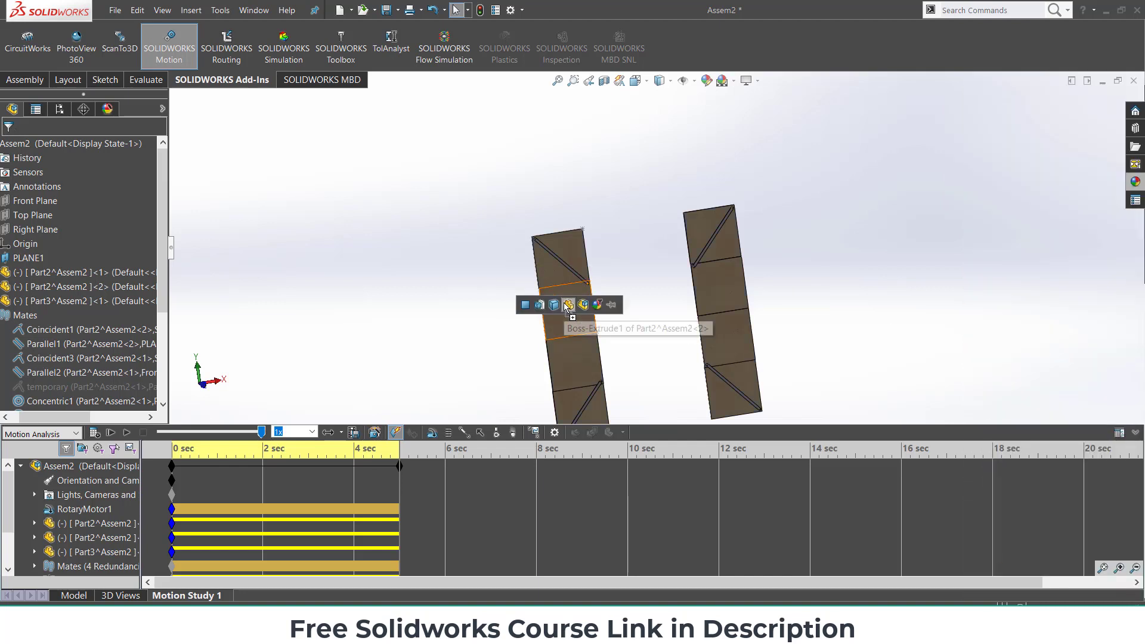
click(568, 304)
scroll(636, 291, down, 2)
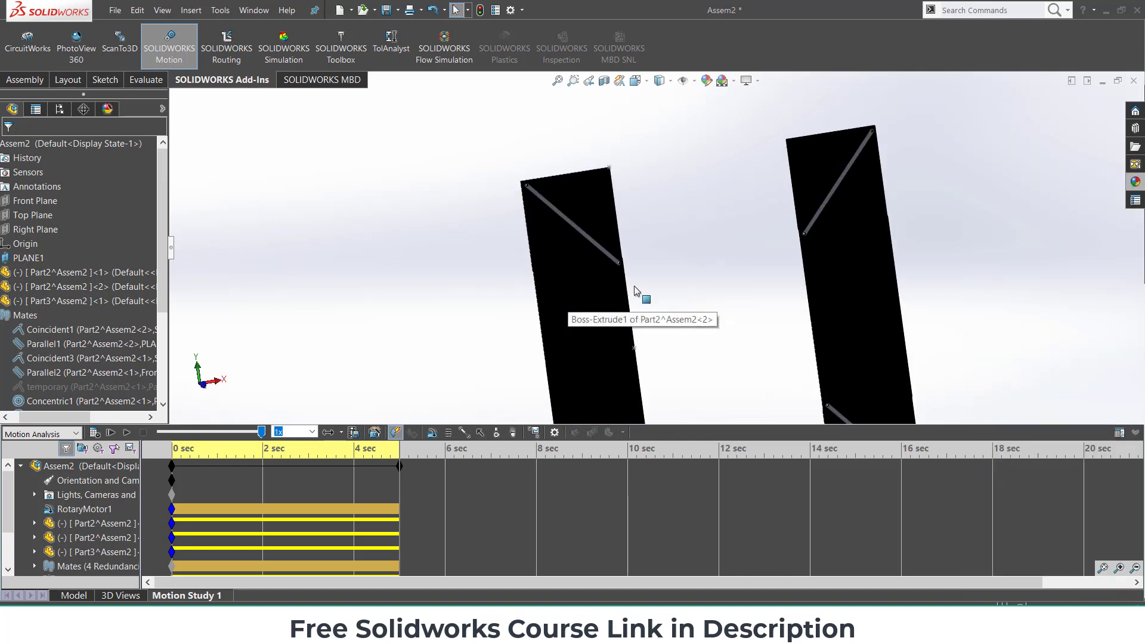
scroll(707, 263, up, 2)
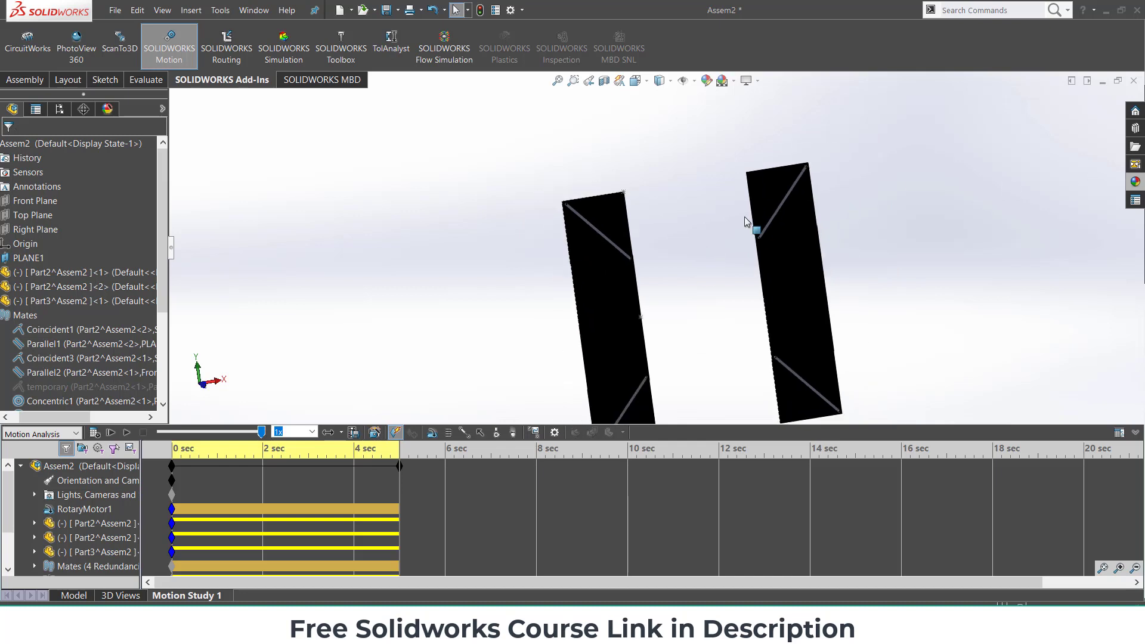
scroll(638, 251, down, 4)
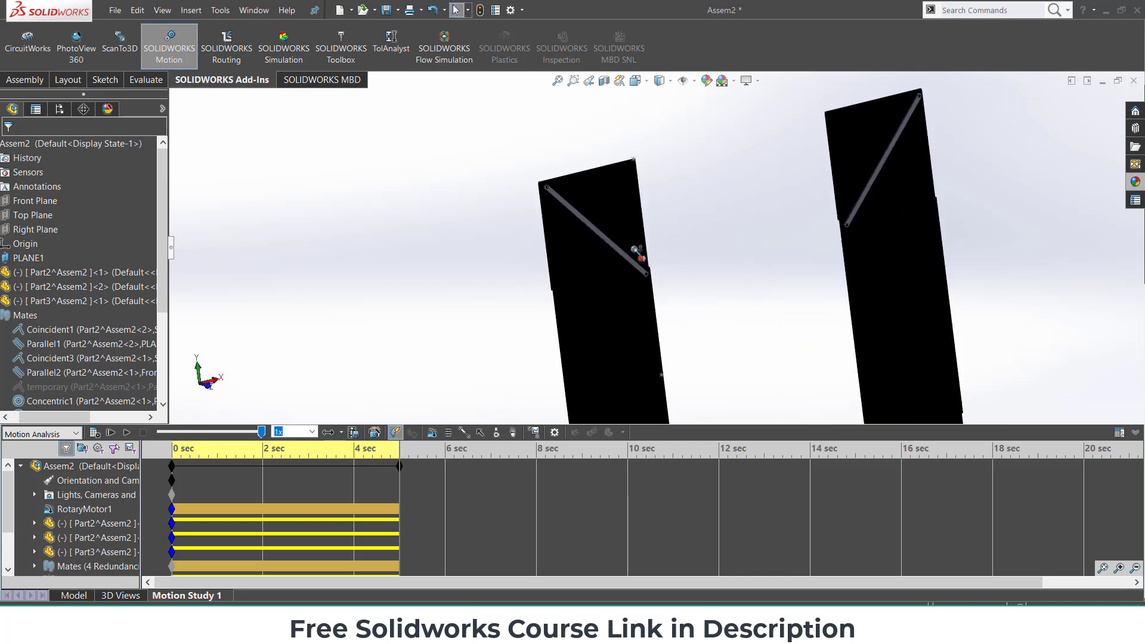
scroll(638, 250, up, 2)
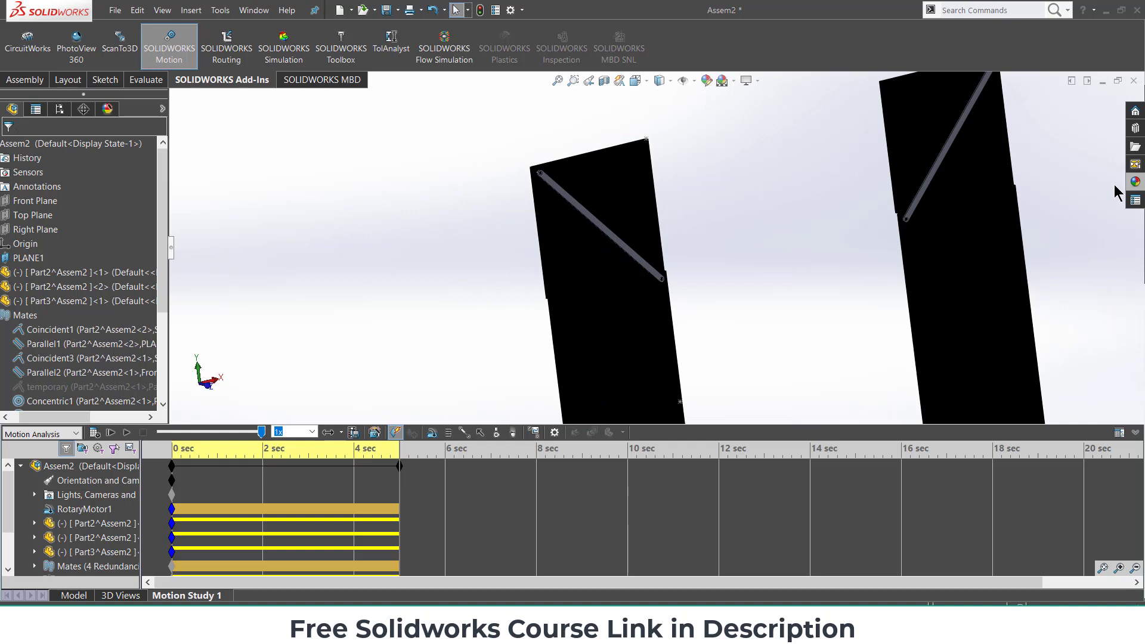
Try satin finished maple 2d on the whole plate part and unfinished maple 2d on the plate body.
click(1135, 183)
drag(1007, 407, 598, 253)
click(598, 249)
click(1135, 180)
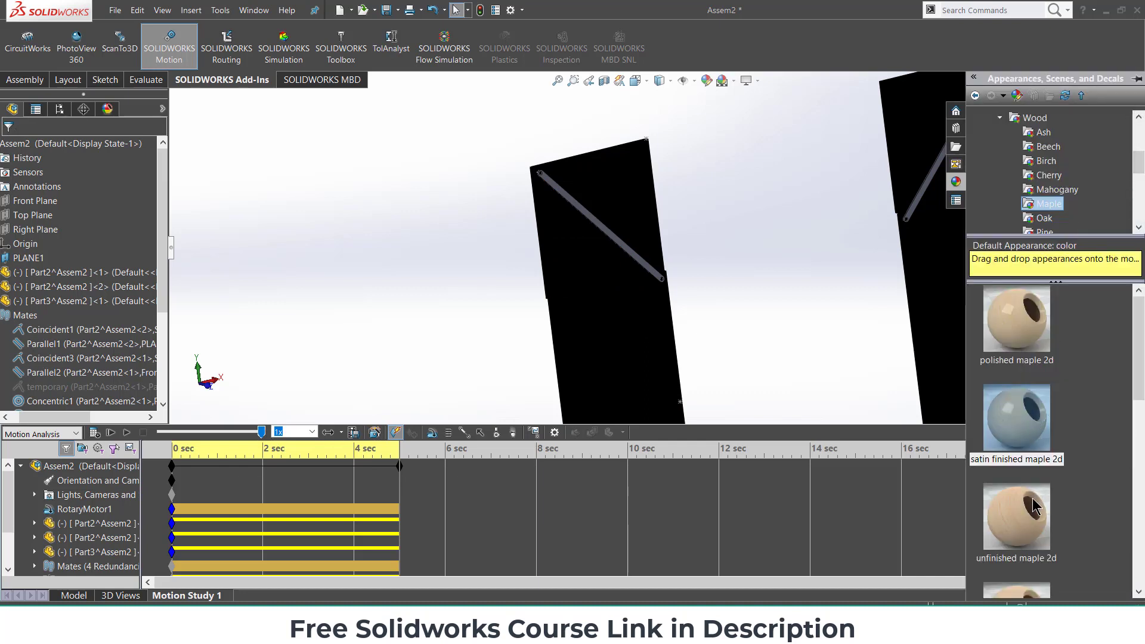
drag(1036, 506, 627, 318)
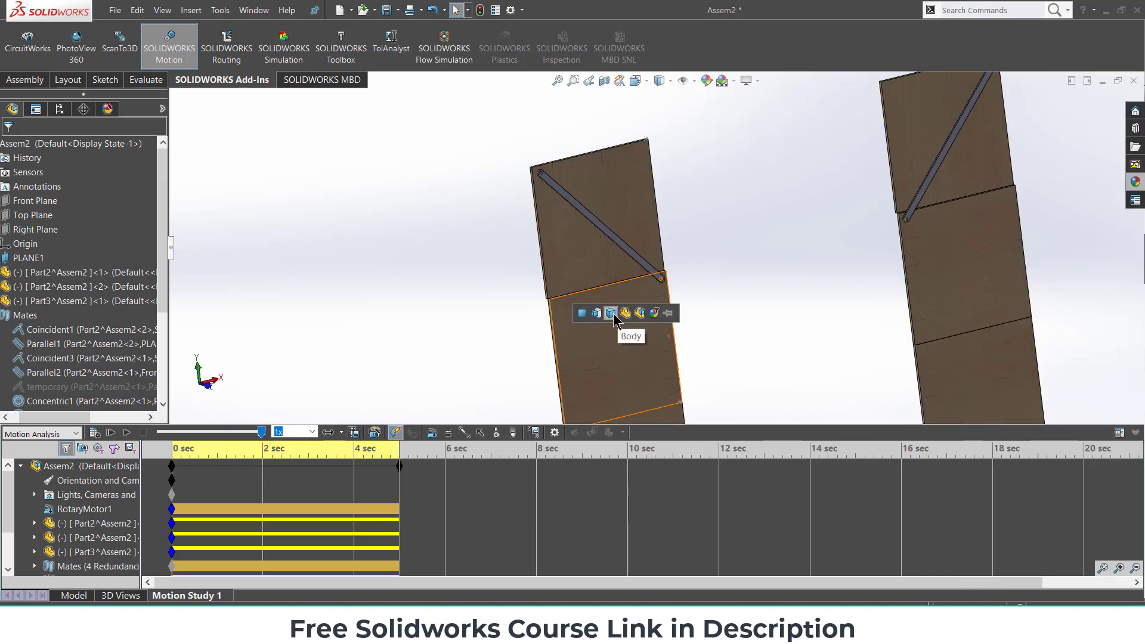
click(614, 317)
Apply the polished maple 2d appearance to the plate's body.
middle_drag(744, 271, 787, 218)
click(1134, 183)
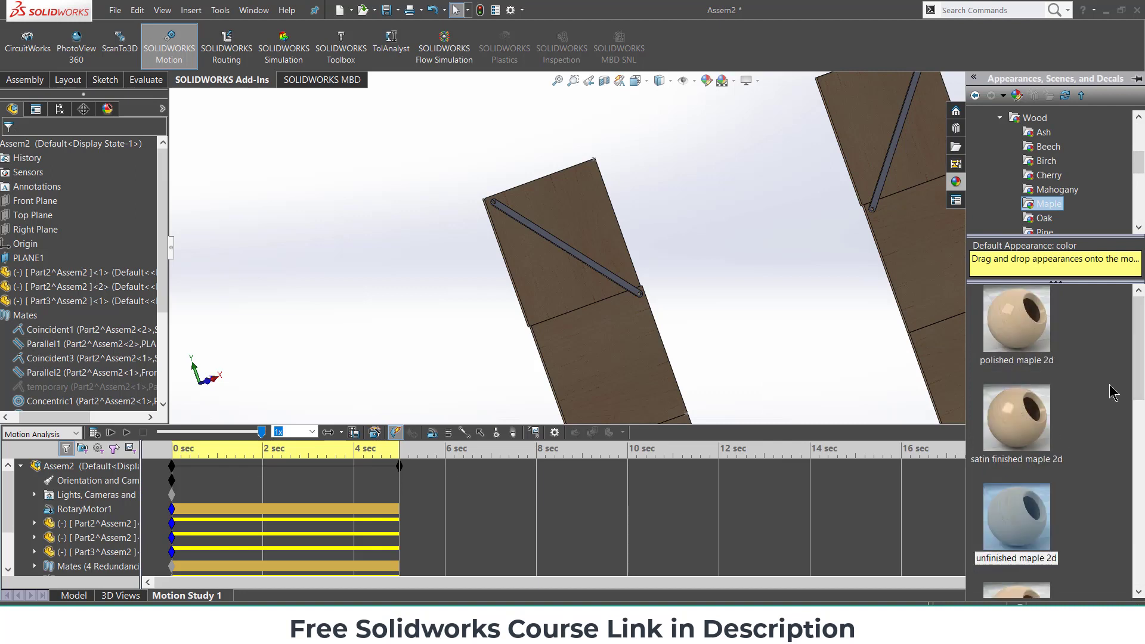
drag(998, 322, 587, 333)
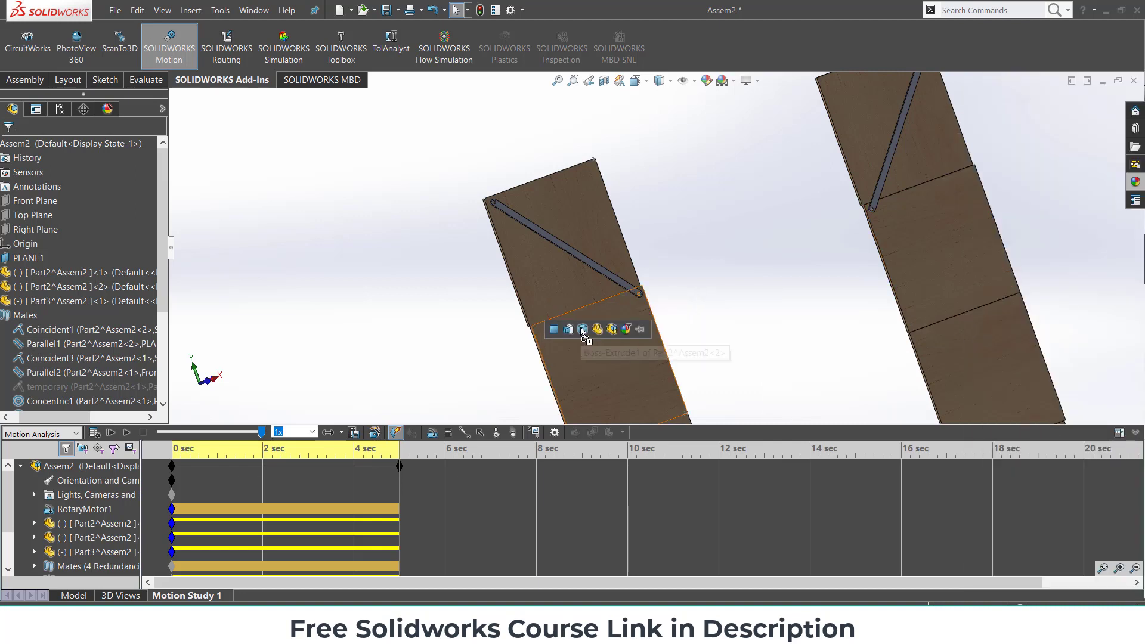
click(582, 329)
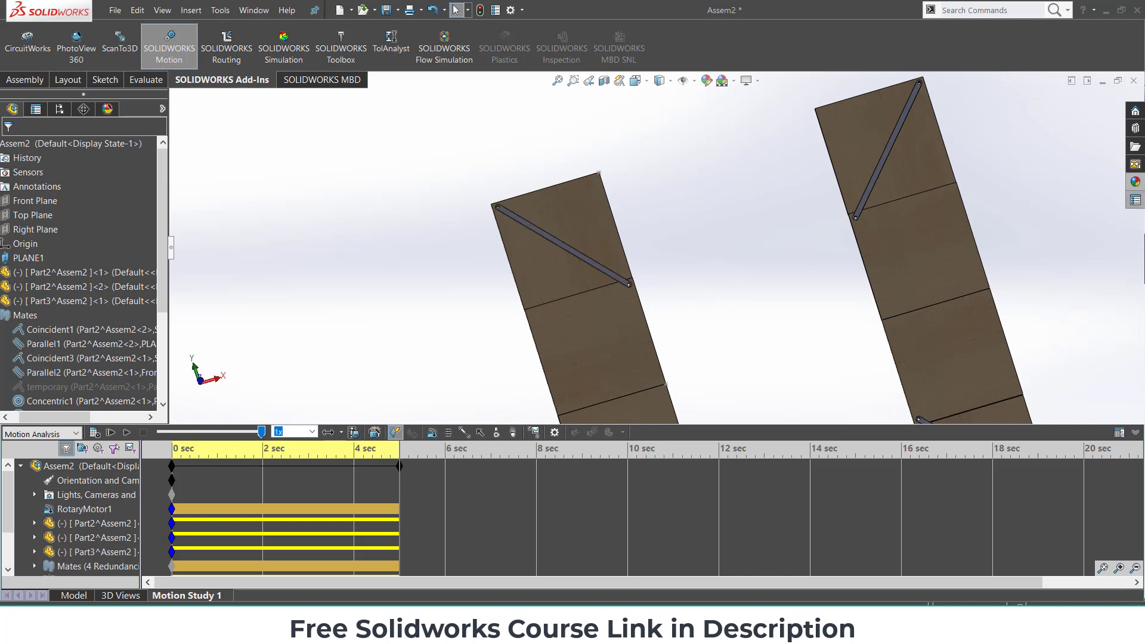
click(1135, 184)
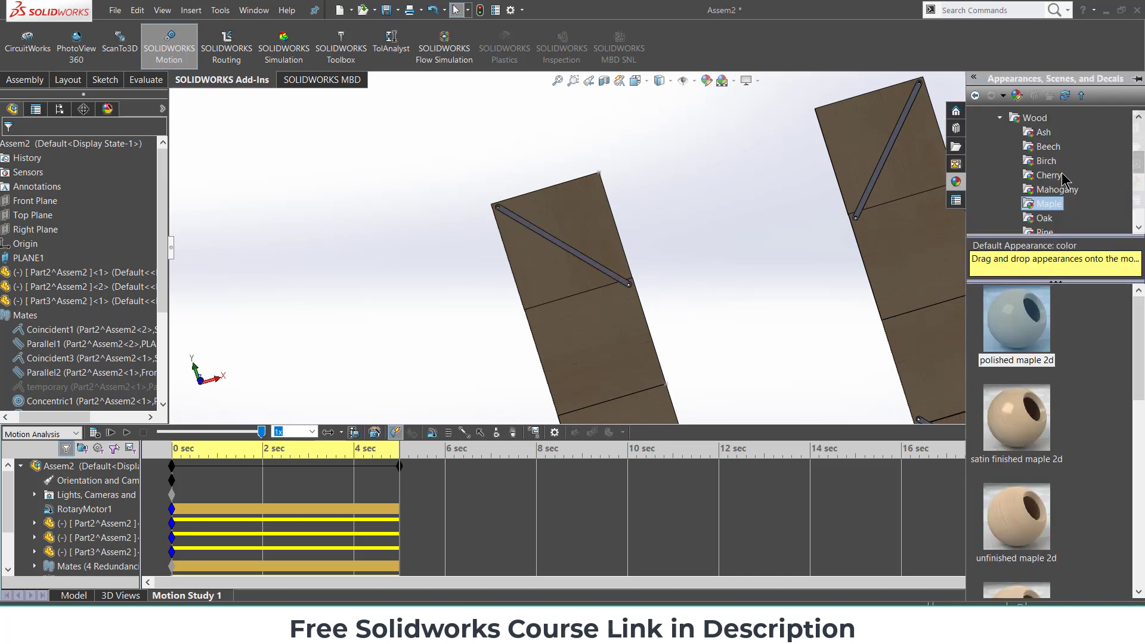
click(610, 276)
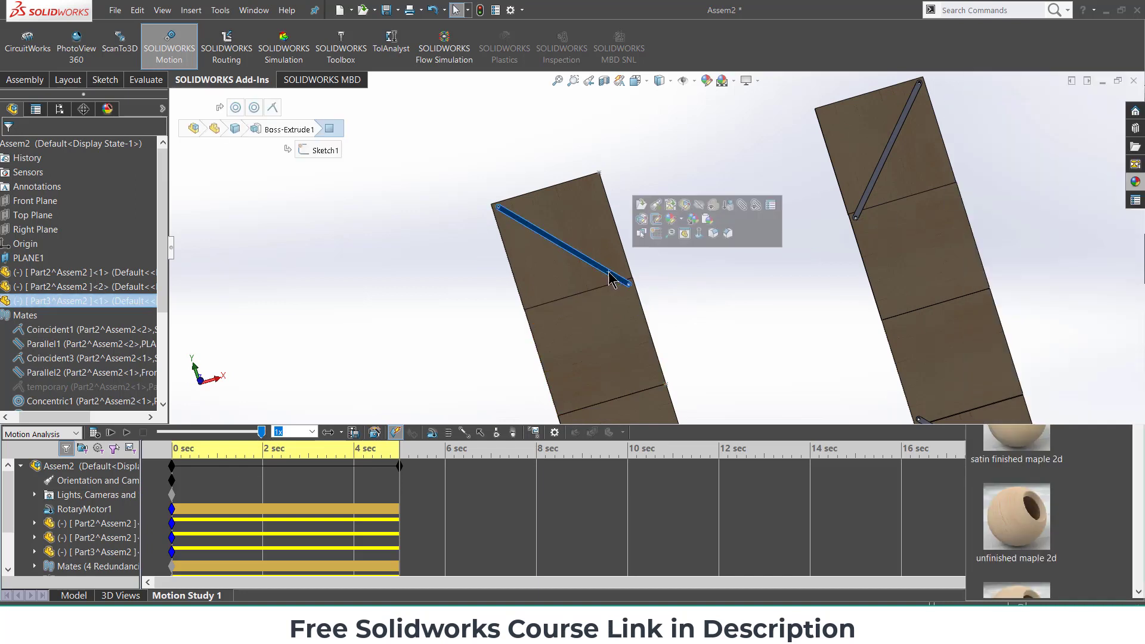
right_click(582, 259)
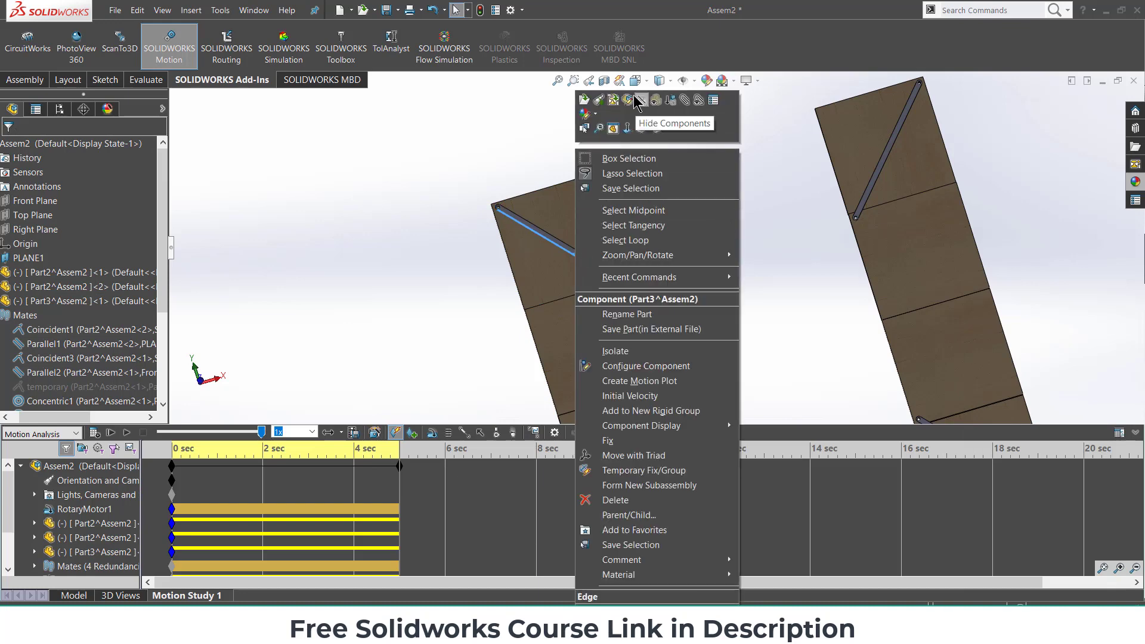
click(774, 225)
Colour the body of the diagonal link black using the standard colour swatches.
scroll(575, 319, down, 5)
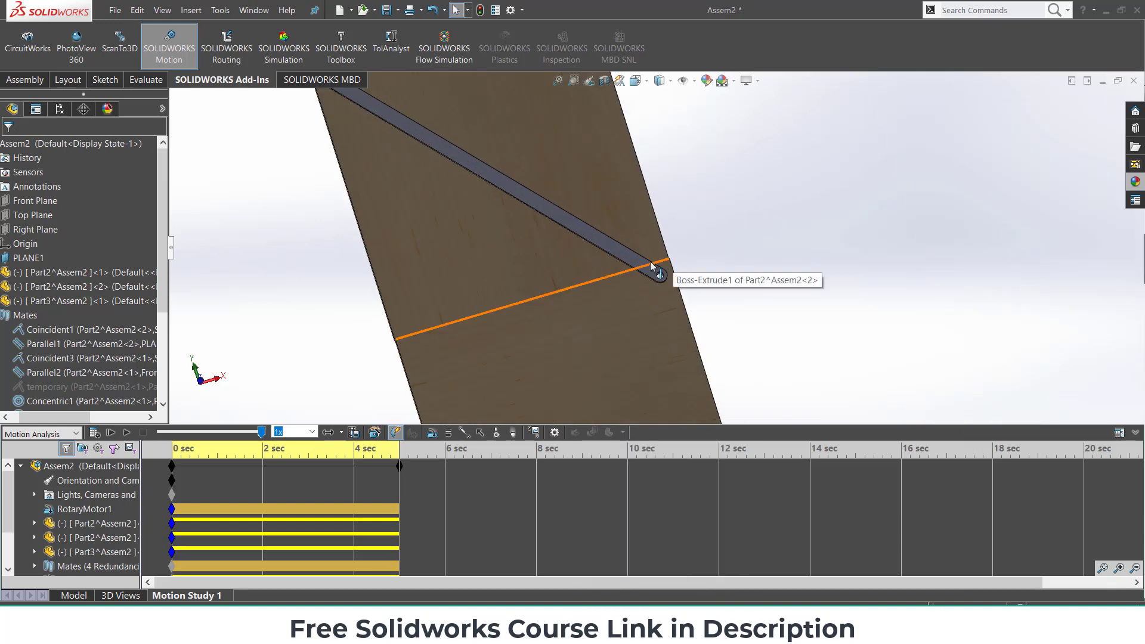
right_click(647, 267)
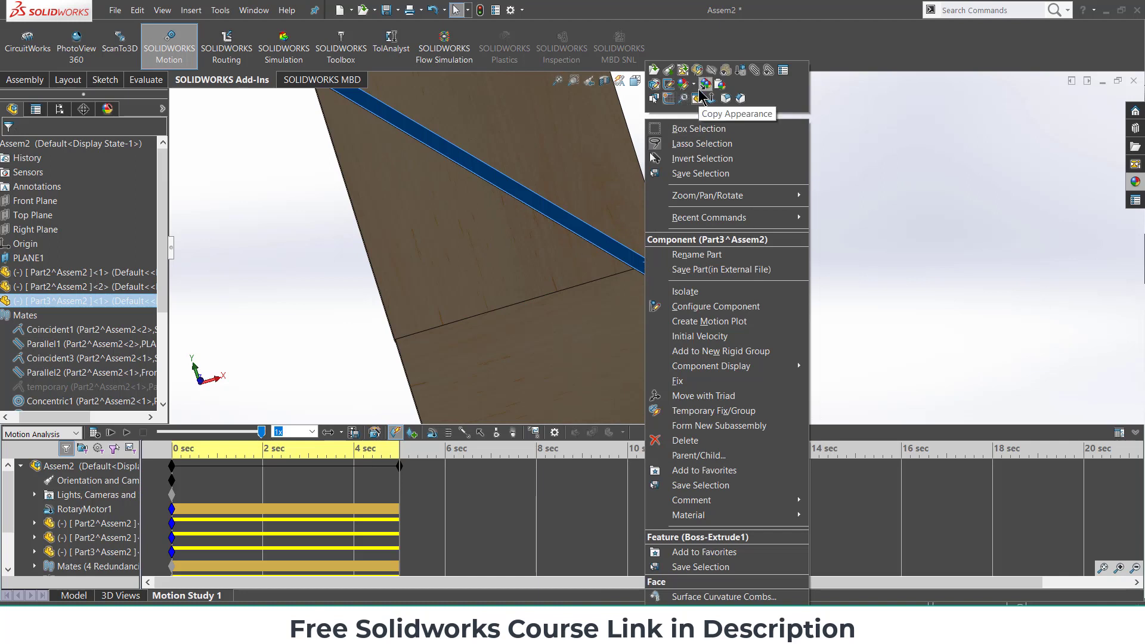
click(694, 88)
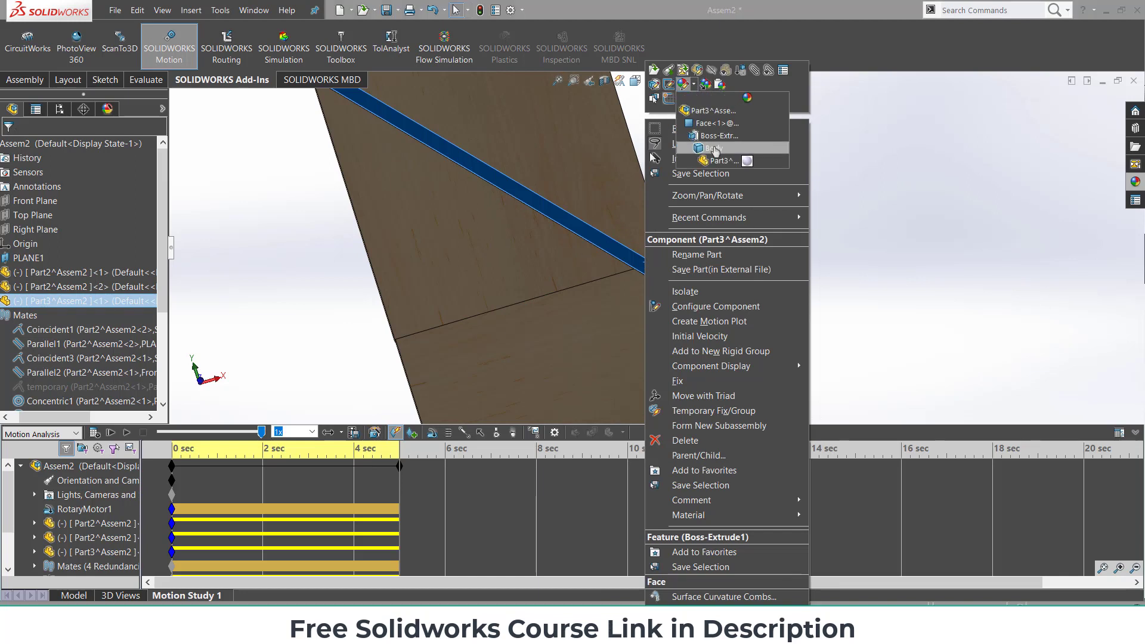
click(714, 148)
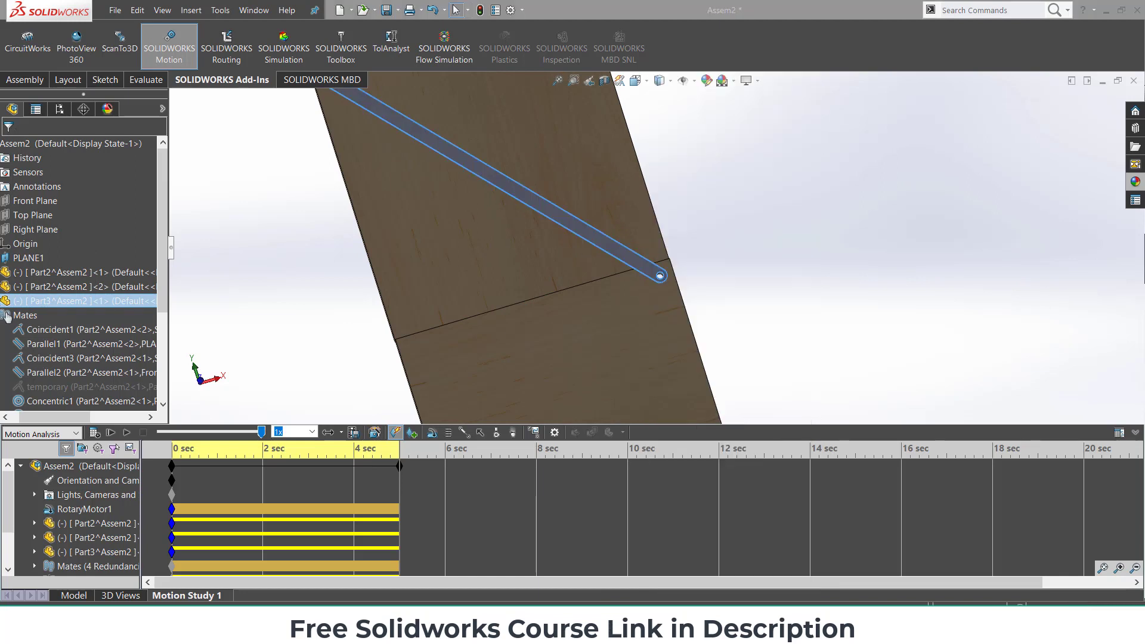
scroll(20, 322, down, 3)
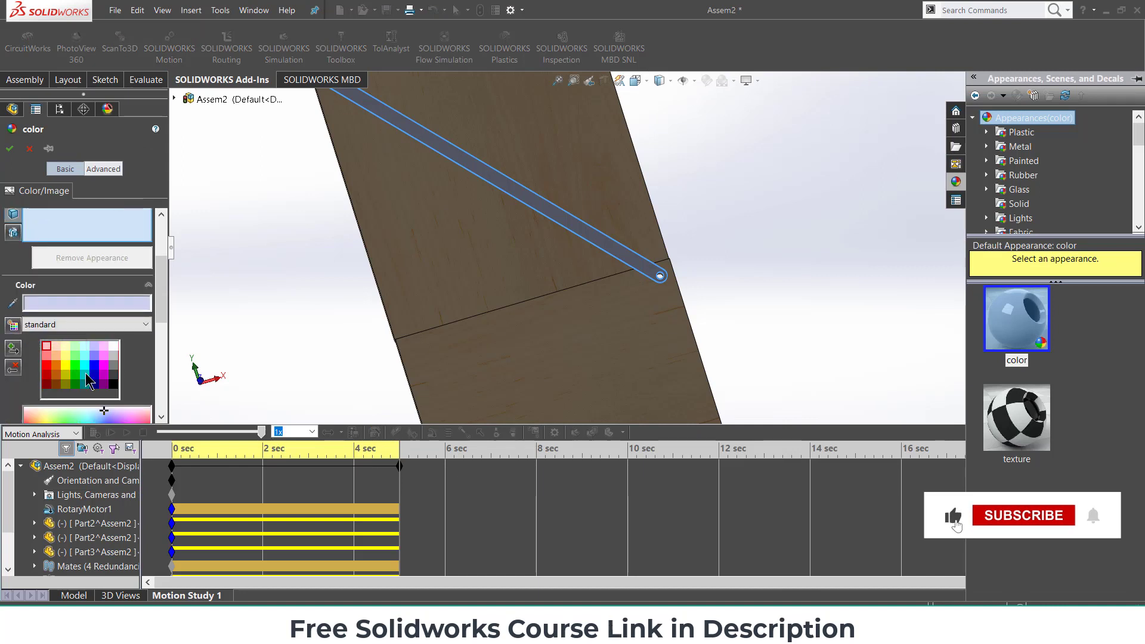
click(113, 384)
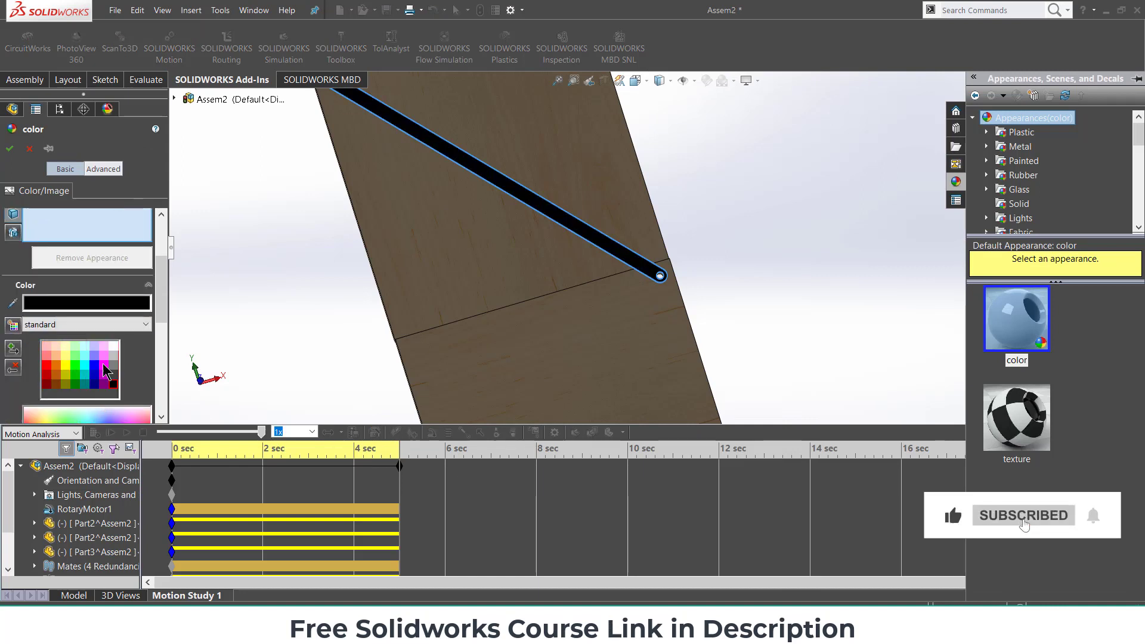
click(10, 148)
Disable the Orientation and Camera Views entry in the motion study.
scroll(613, 179, up, 6)
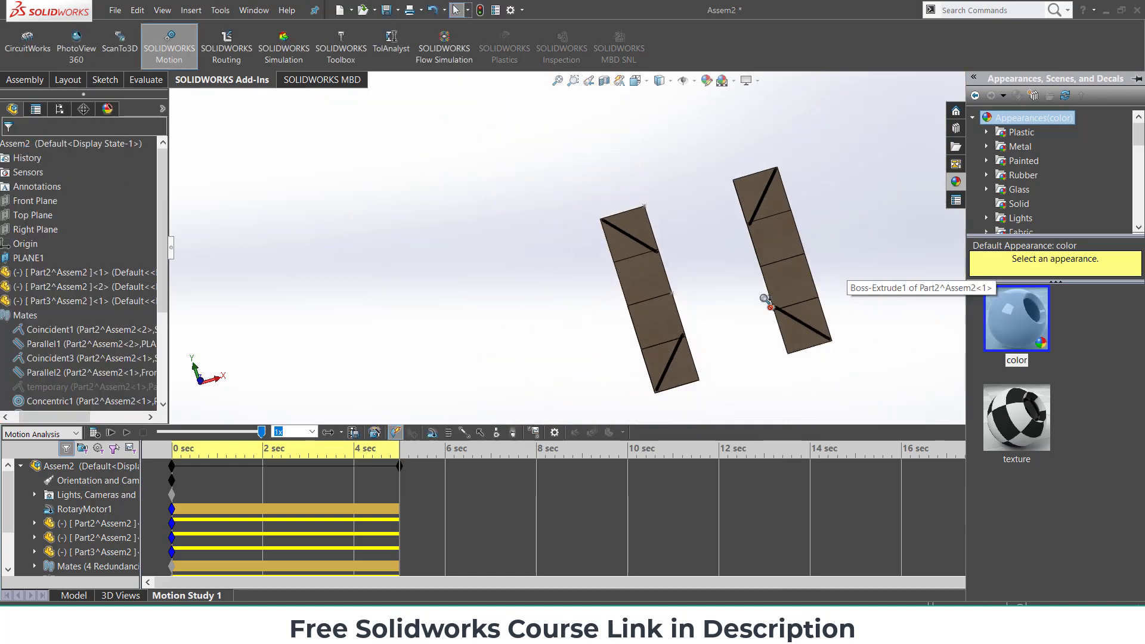
scroll(766, 300, up, 1)
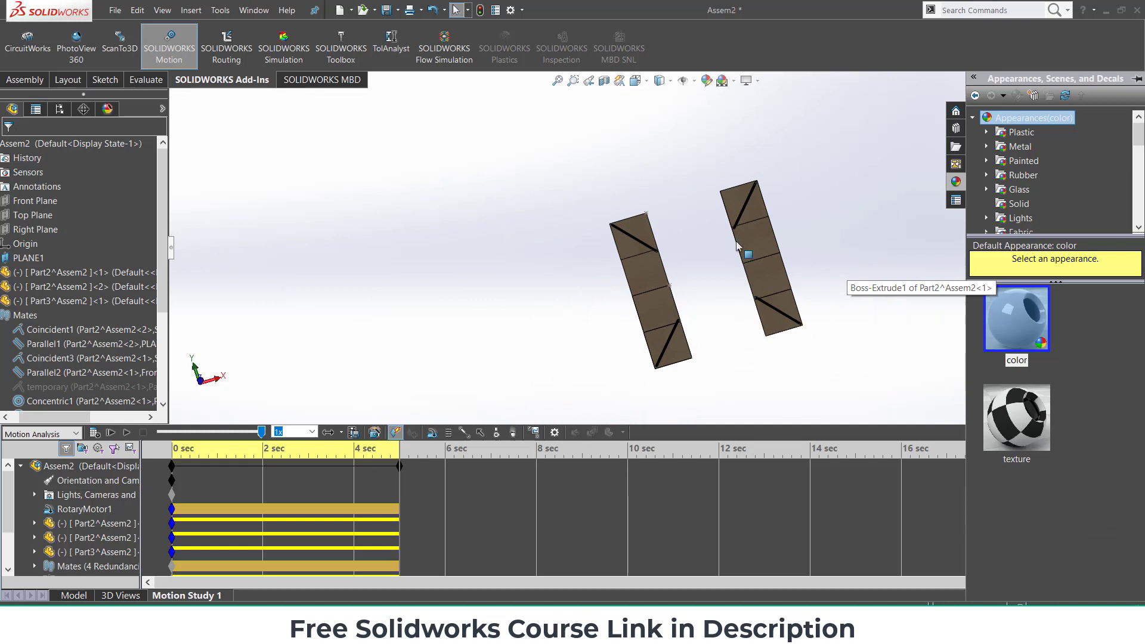
right_click(76, 483)
click(119, 486)
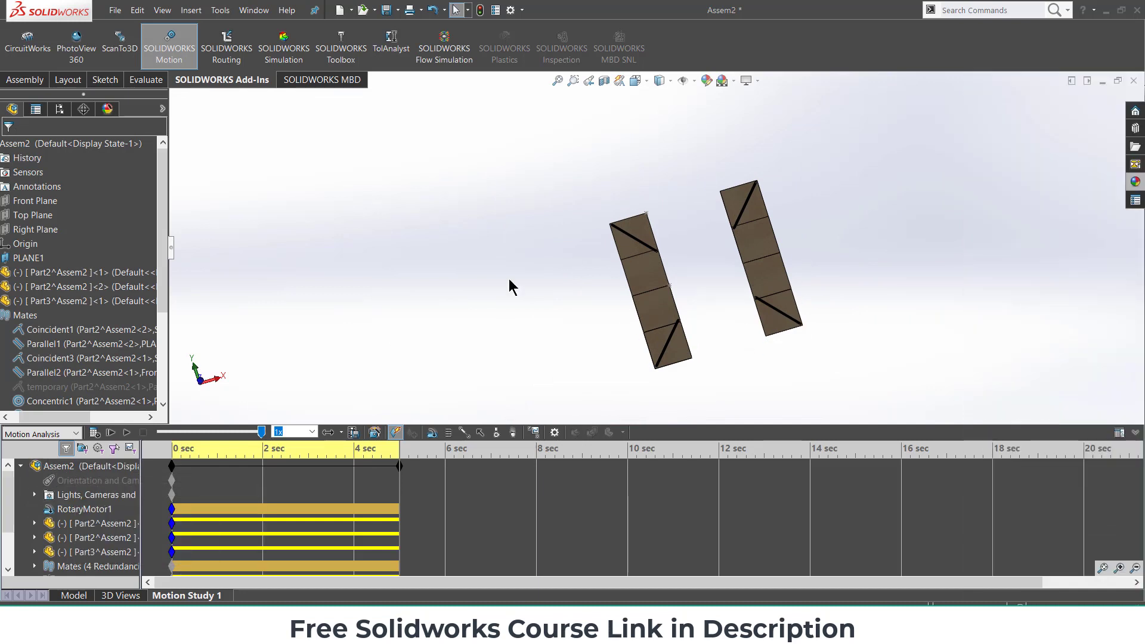
View the plates face-on, collapse the motion study timeline, and play the calculated animation.
click(760, 248)
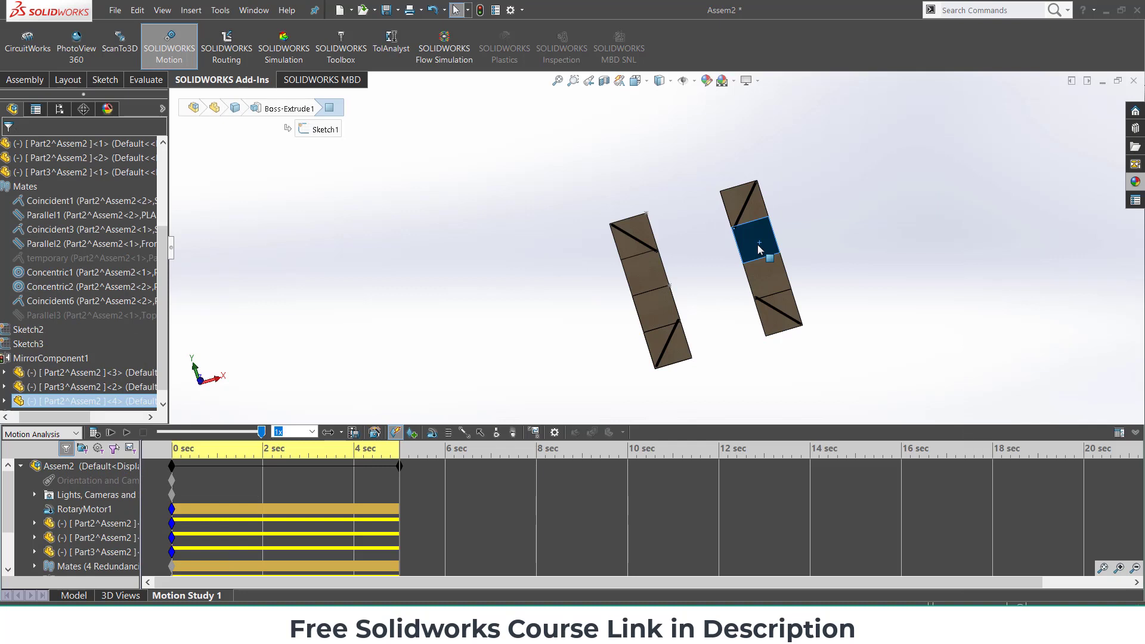
key(ctrl+8)
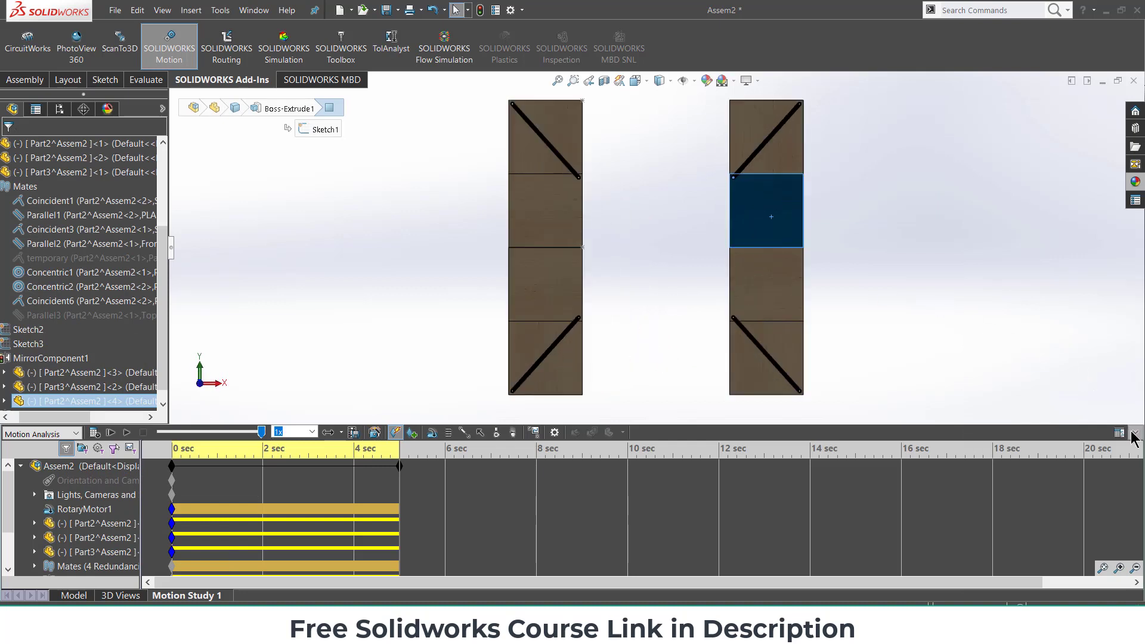
click(1135, 434)
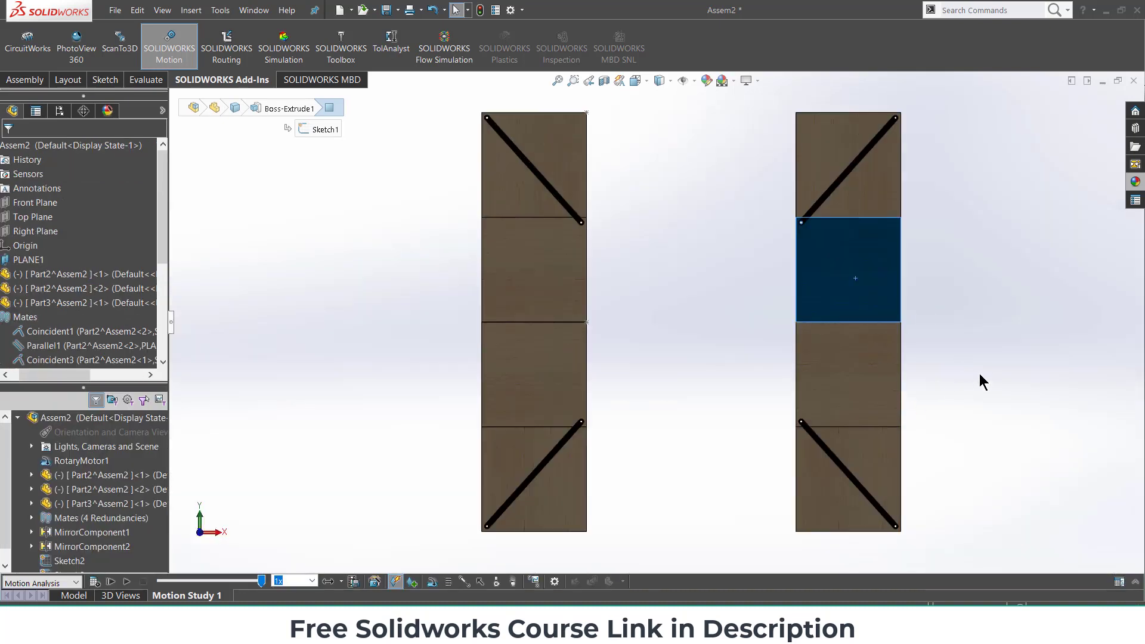
click(128, 582)
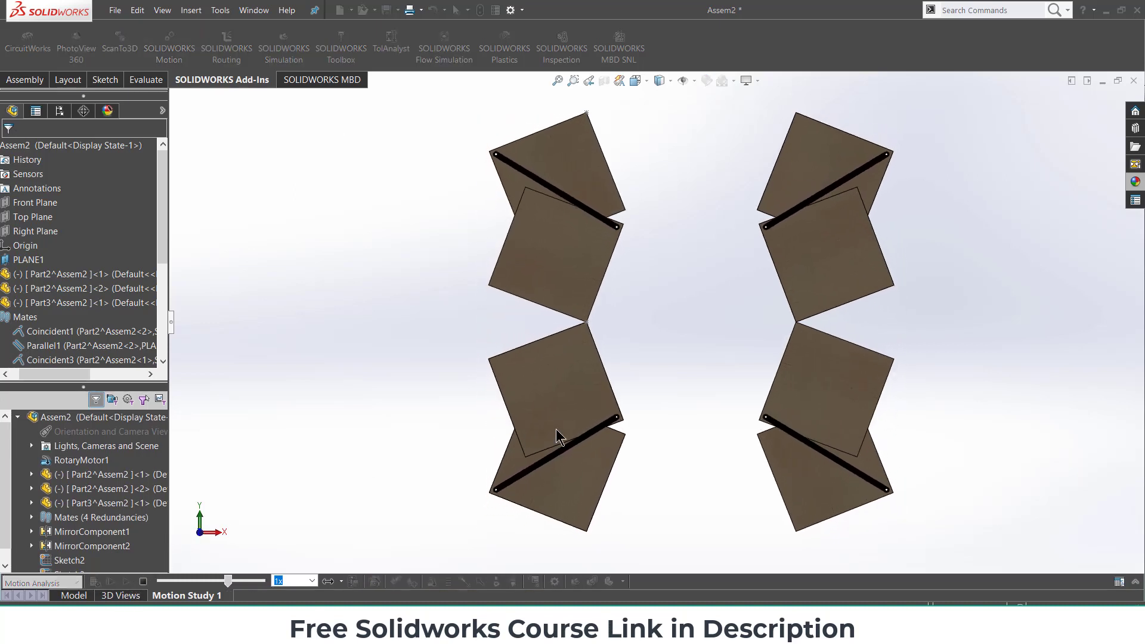